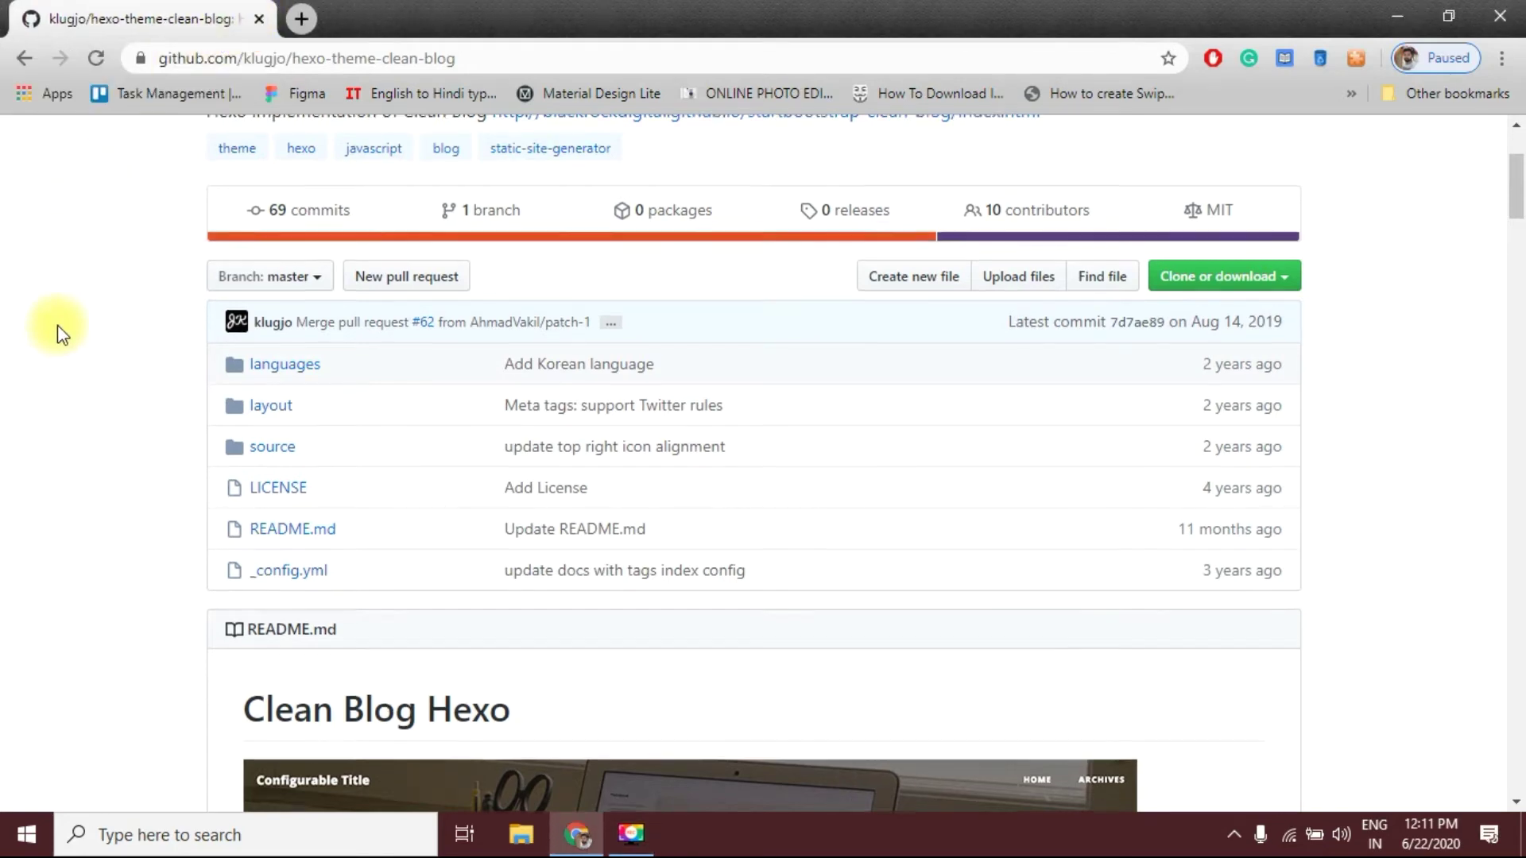
scroll(60, 333, "down", 1)
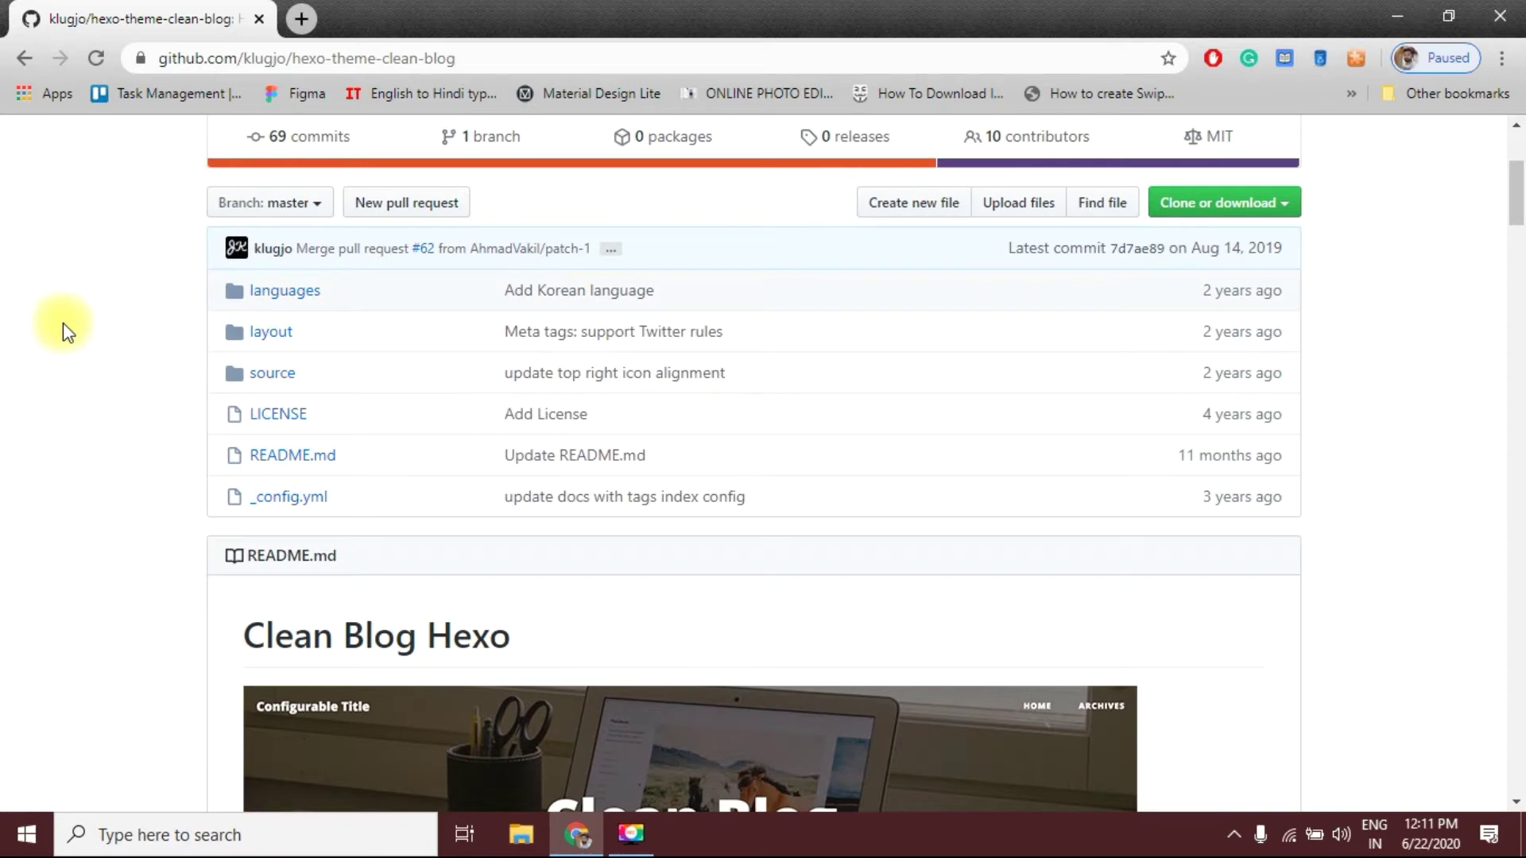
scroll(63, 323, "down", 3)
scroll(72, 330, "down", 2)
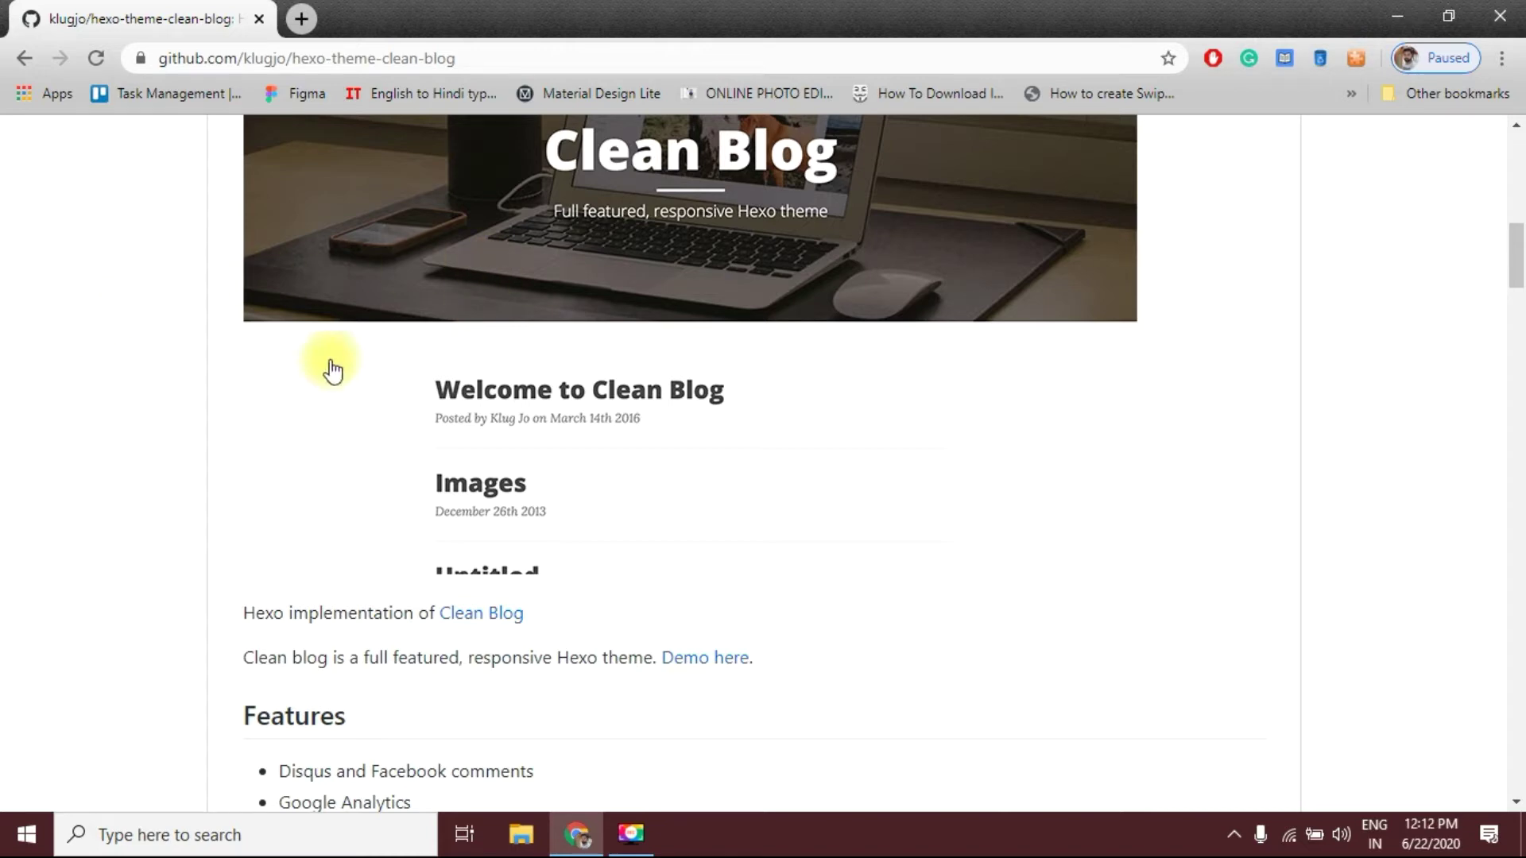
scroll(354, 310, "down", 1)
scroll(352, 310, "down", 2)
scroll(351, 304, "down", 2)
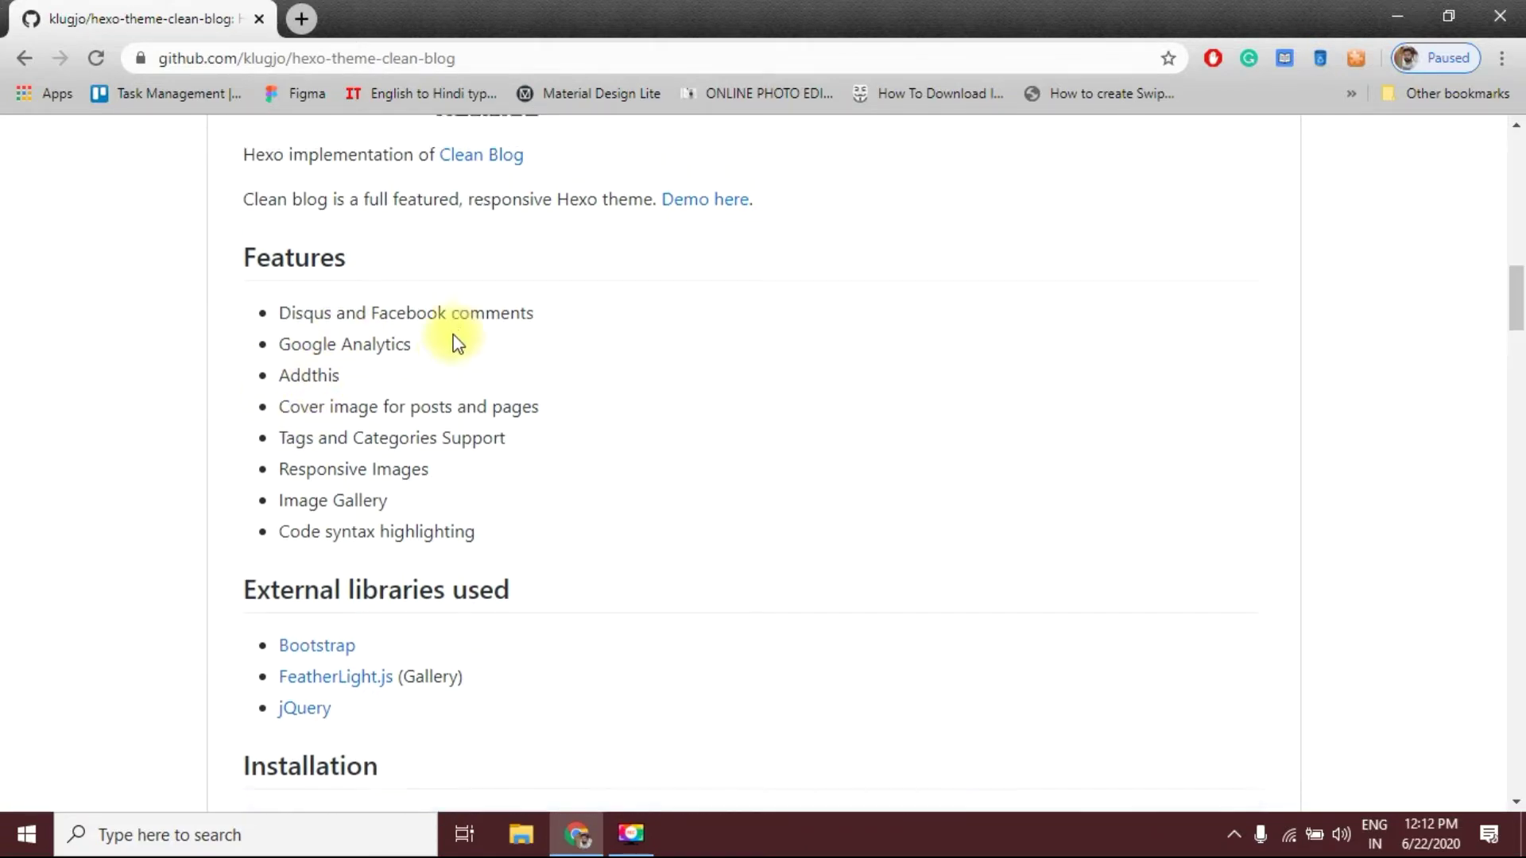
scroll(453, 343, "up", 3)
scroll(452, 346, "up", 2)
scroll(453, 358, "down", 1)
scroll(453, 357, "up", 1)
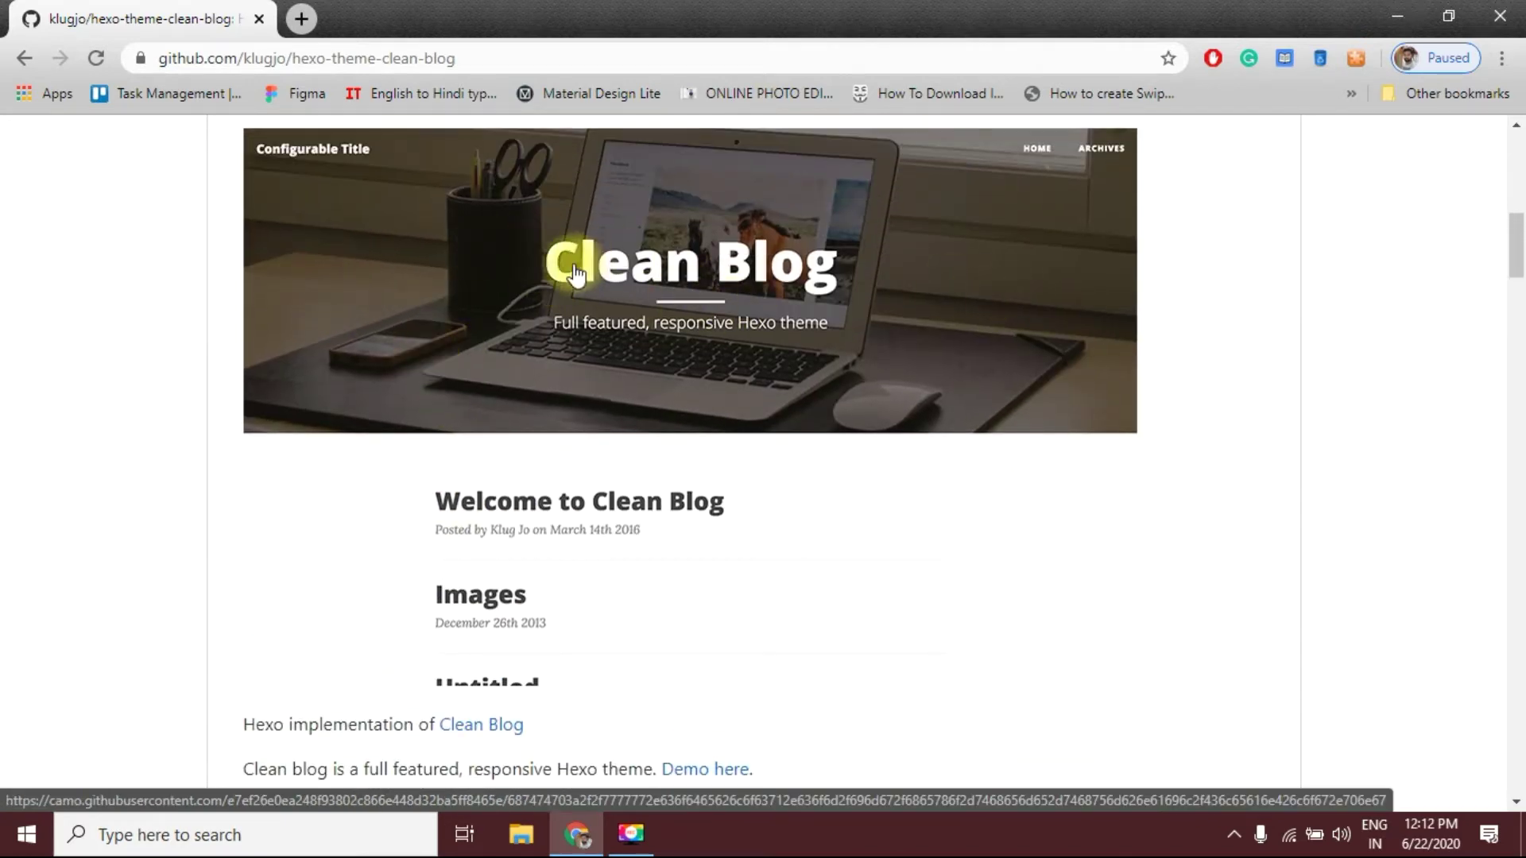
scroll(562, 278, "up", 3)
scroll(562, 277, "down", 4)
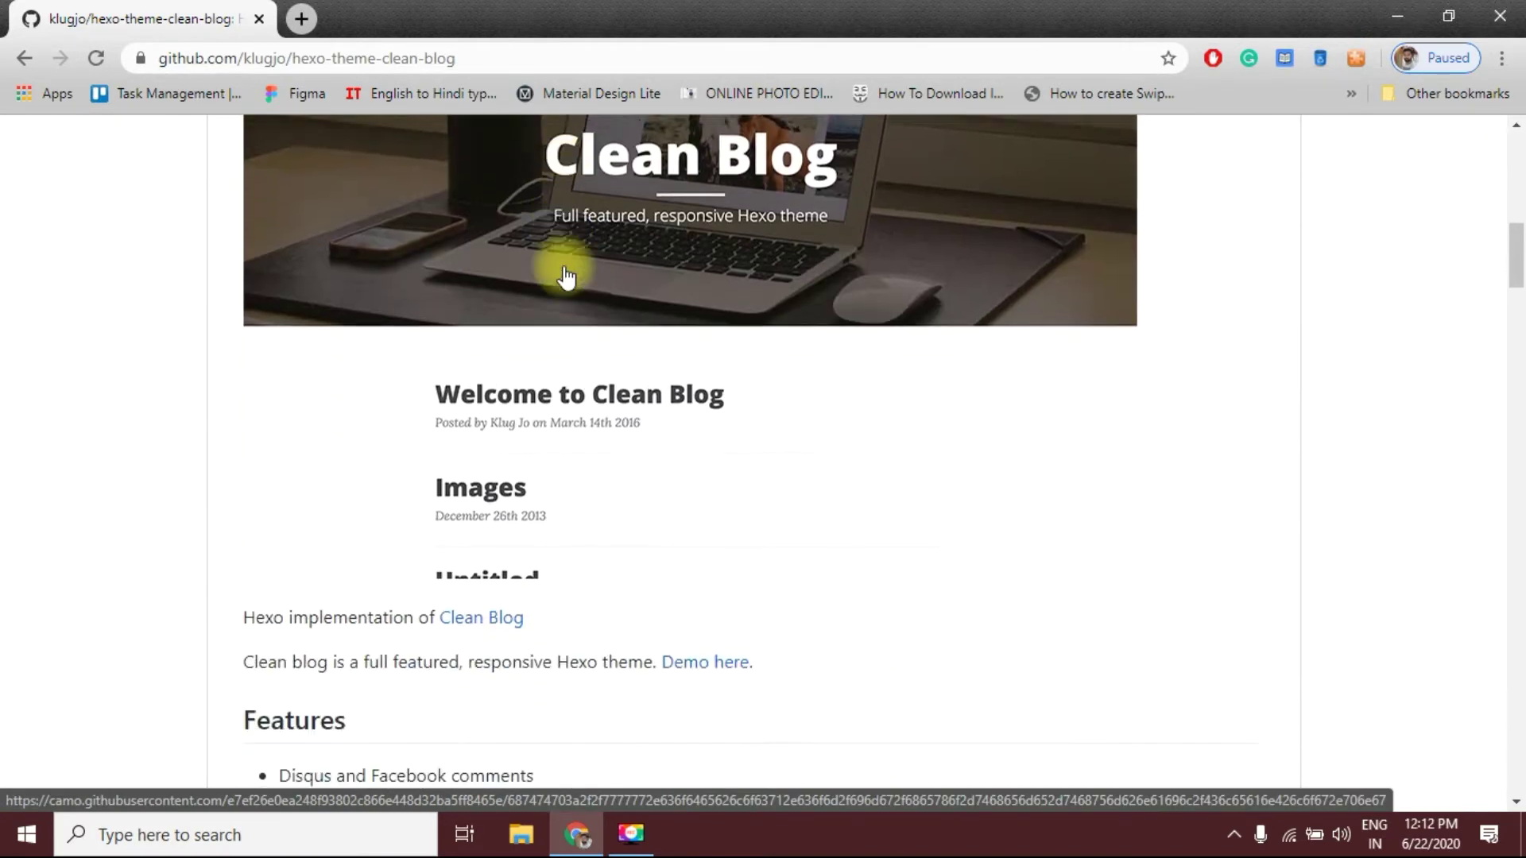
scroll(569, 274, "down", 3)
scroll(167, 306, "down", 2)
Step: Highlight the eight theme features listed in the clean-blog README
left_click_drag(253, 247, 505, 480)
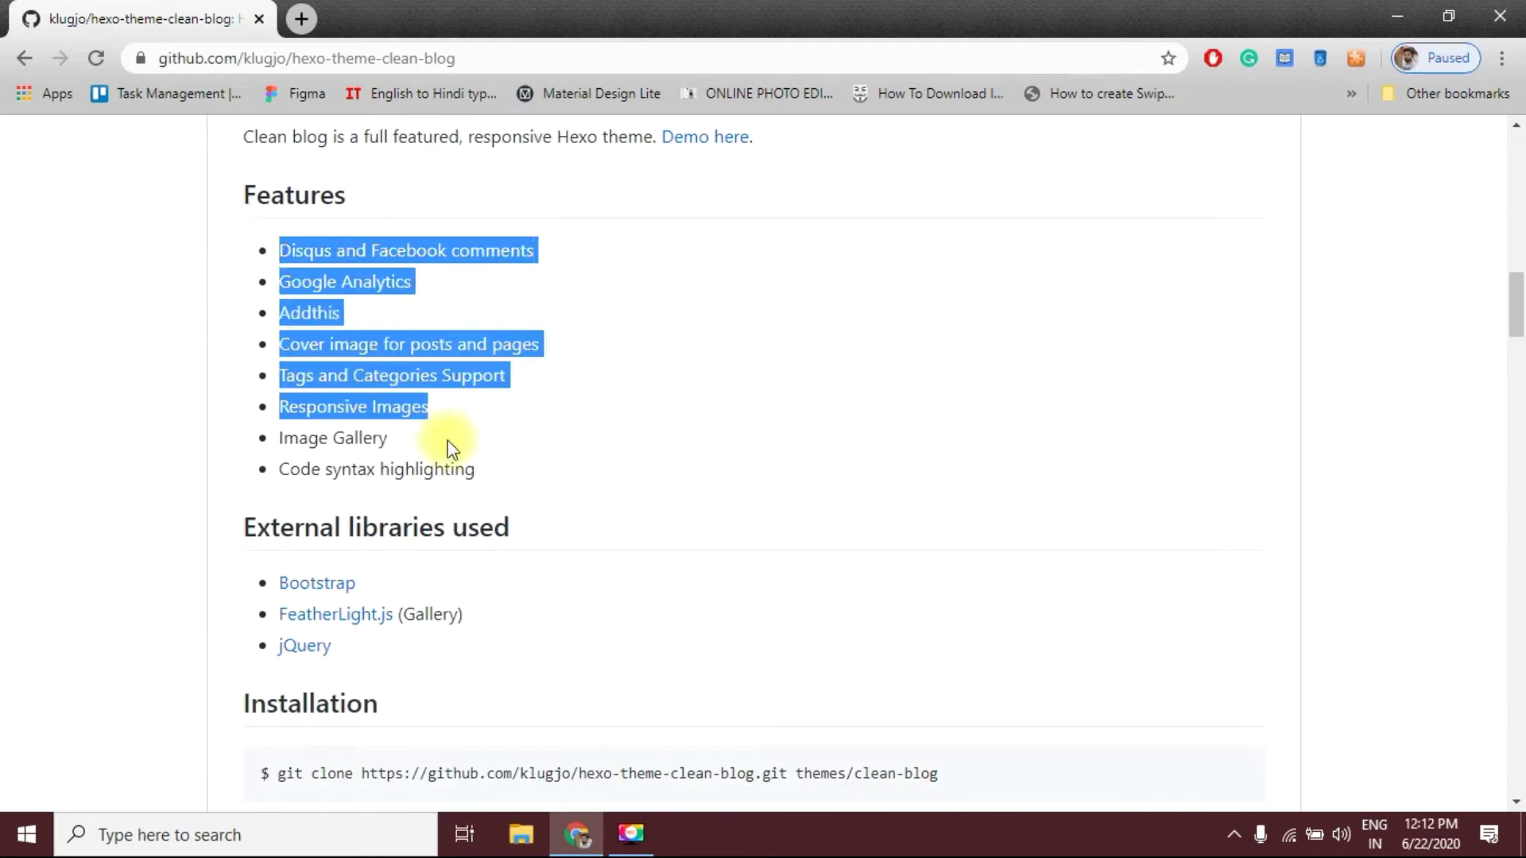
left_click(503, 479)
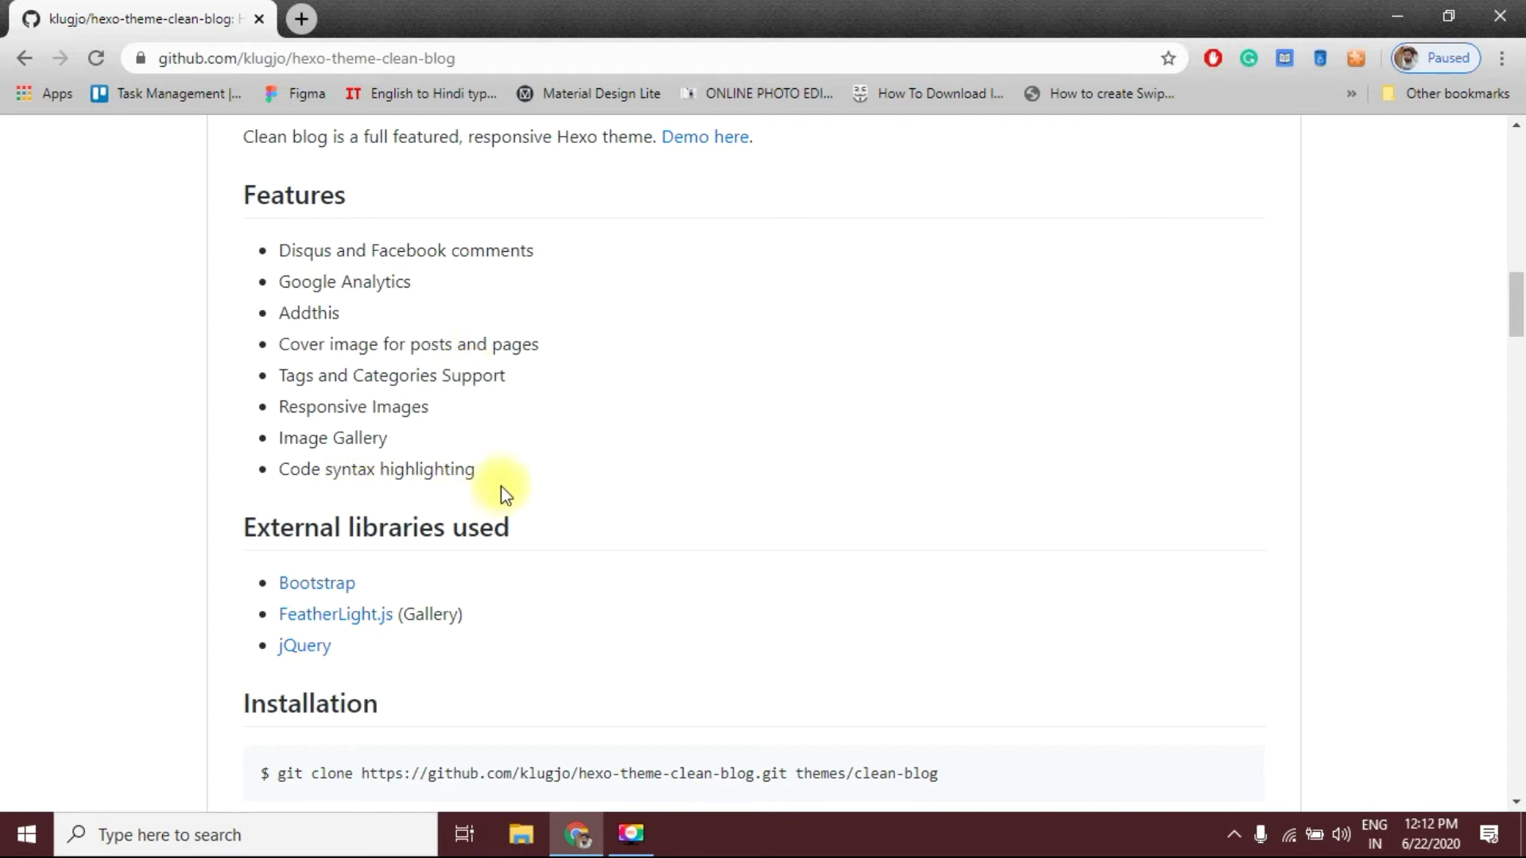
left_click_drag(498, 484, 265, 265)
left_click(604, 496)
Step: Browse in File Explorer to the devzoneoriginal folder under F:\heroku blog
left_click(522, 835)
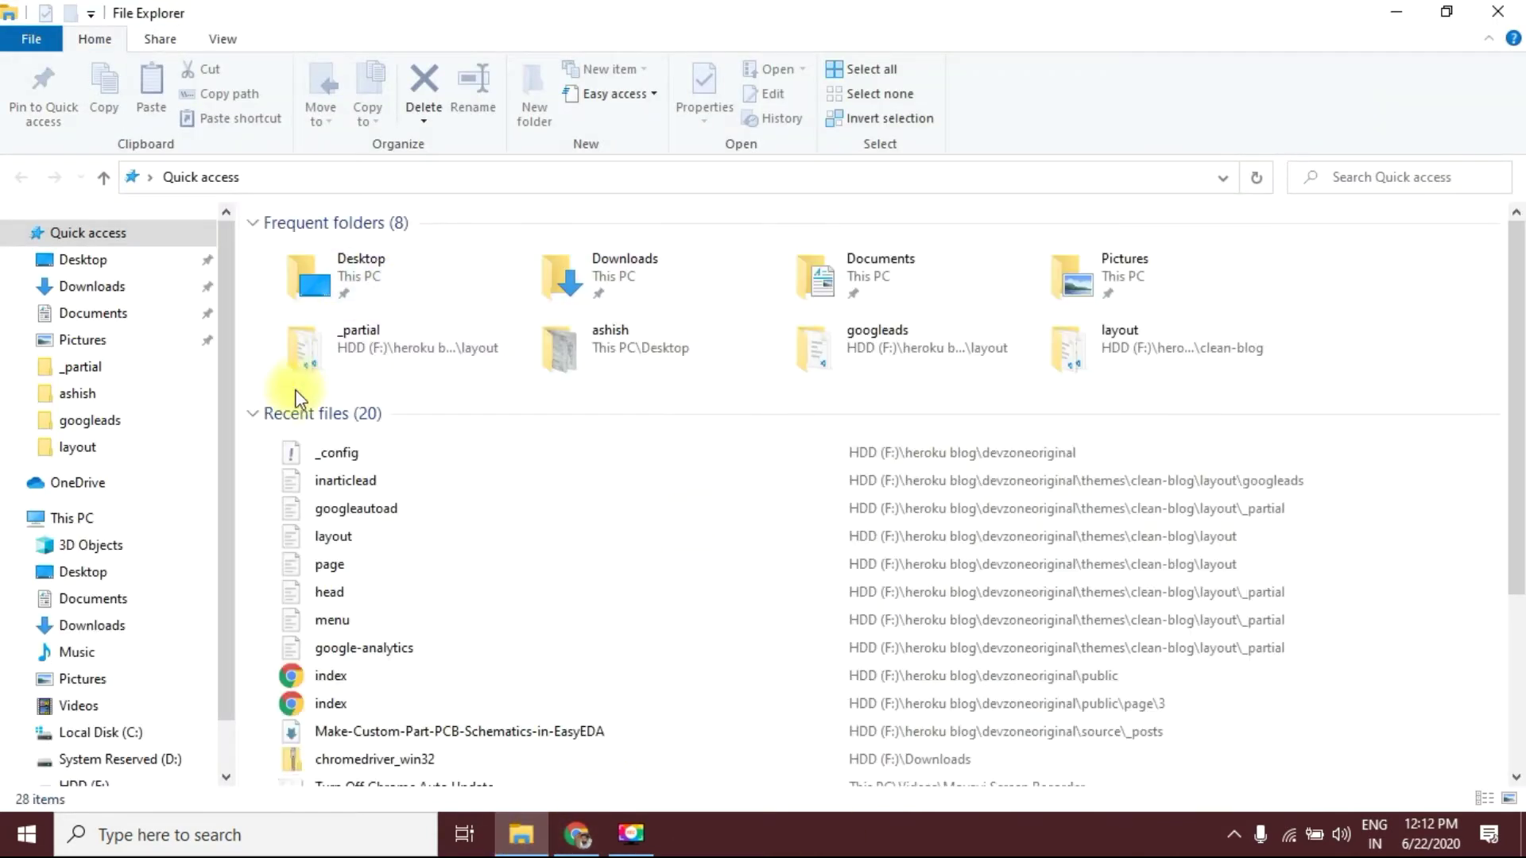
scroll(139, 554, "down", 2)
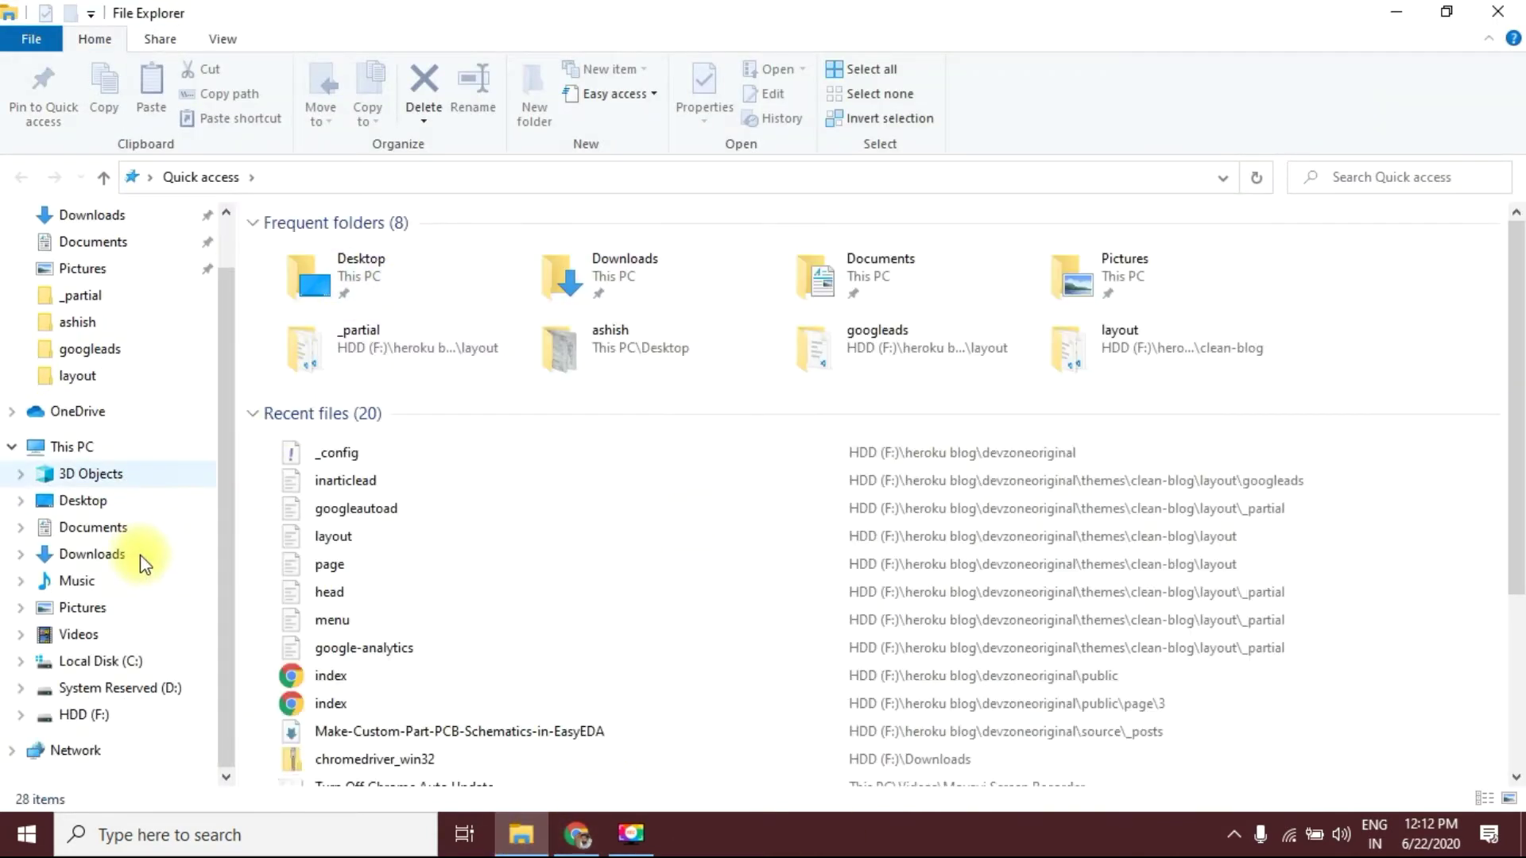
left_click(118, 719)
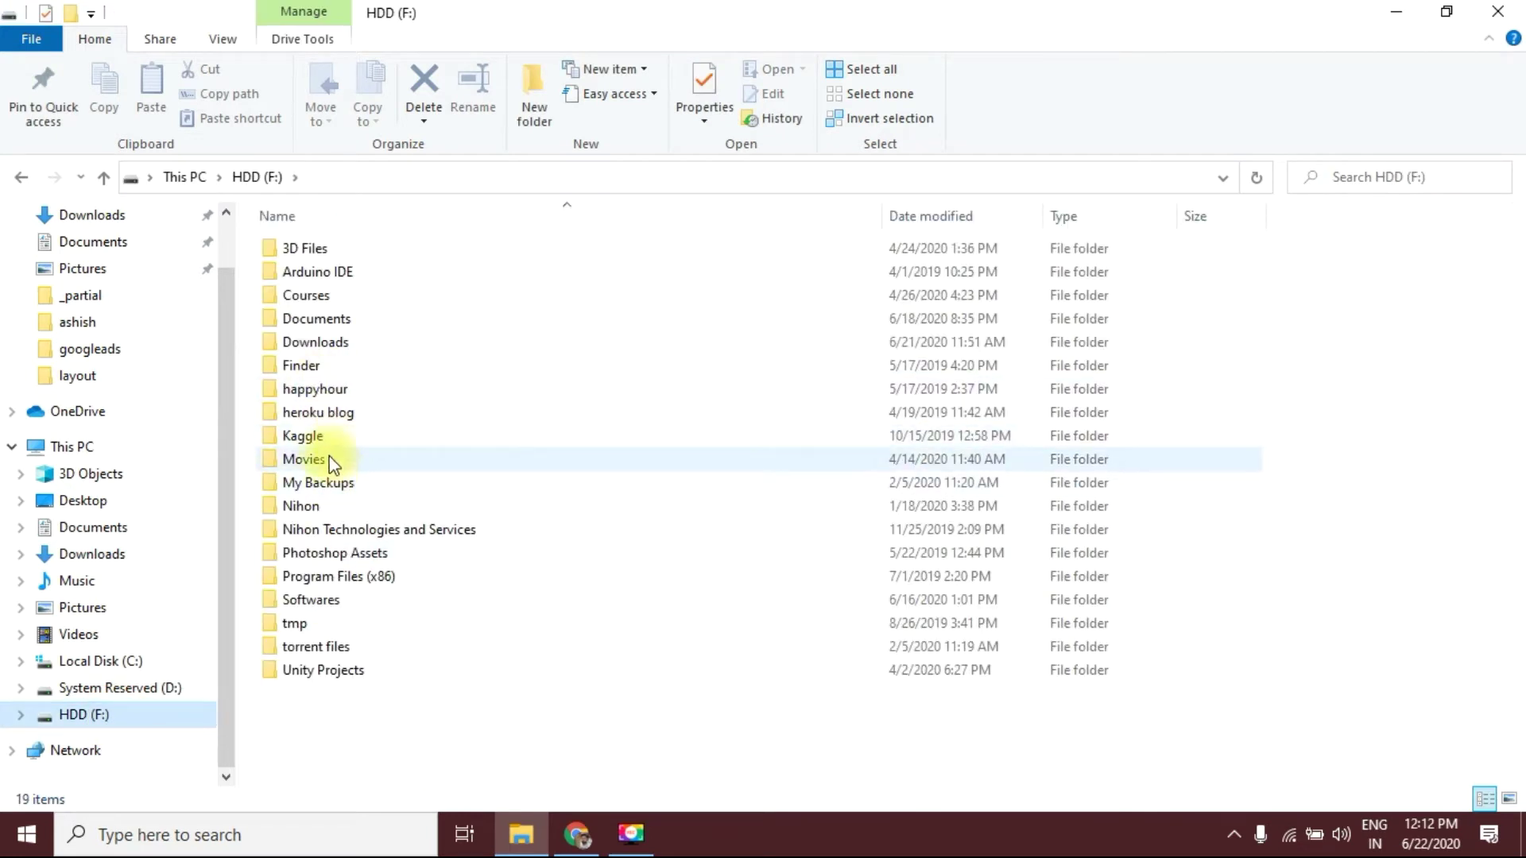
double_click(324, 321)
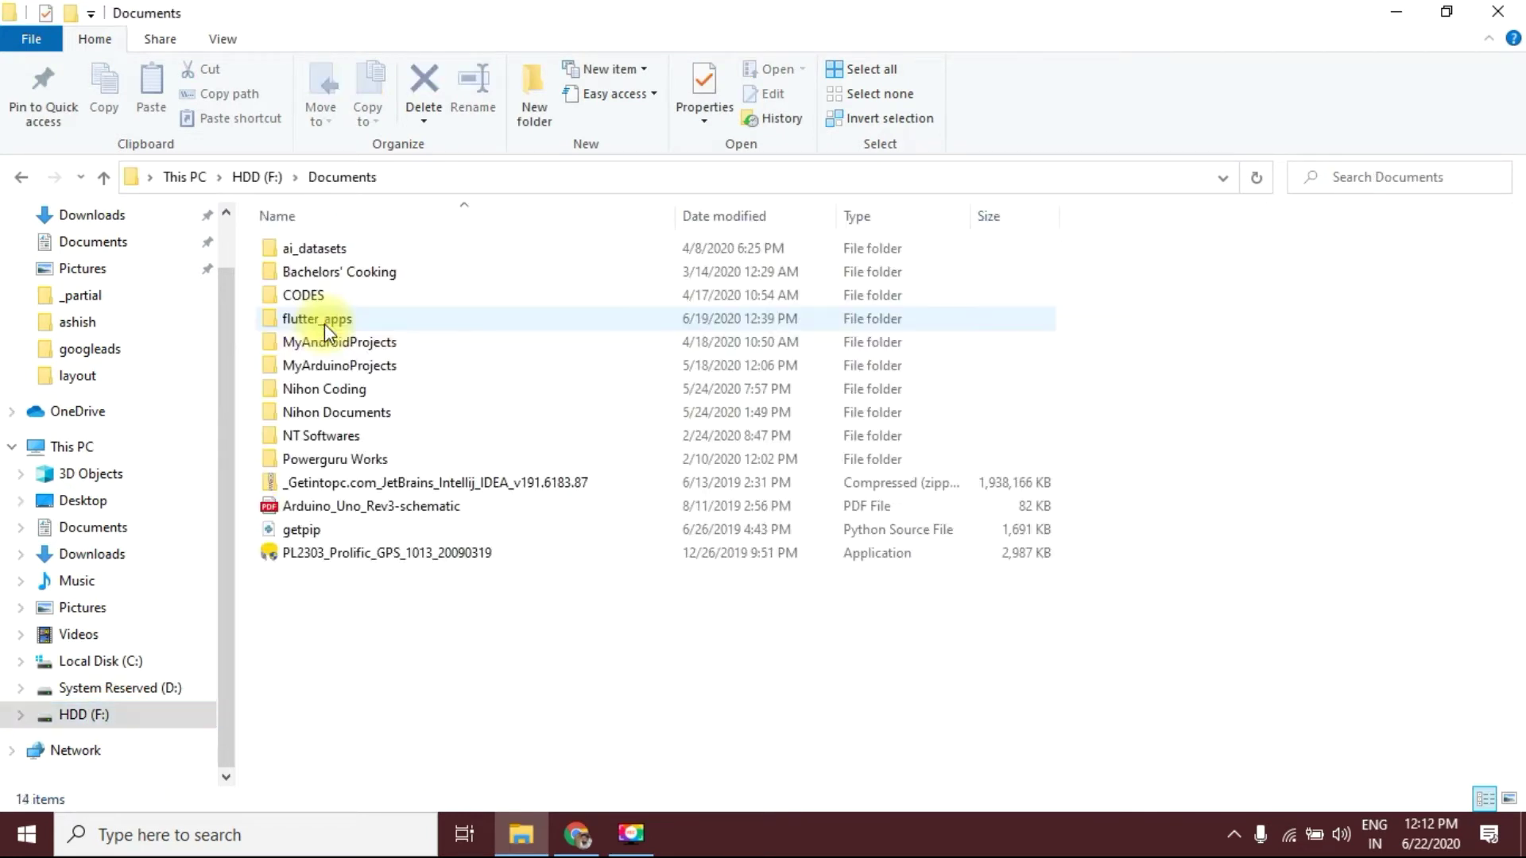
left_click(252, 182)
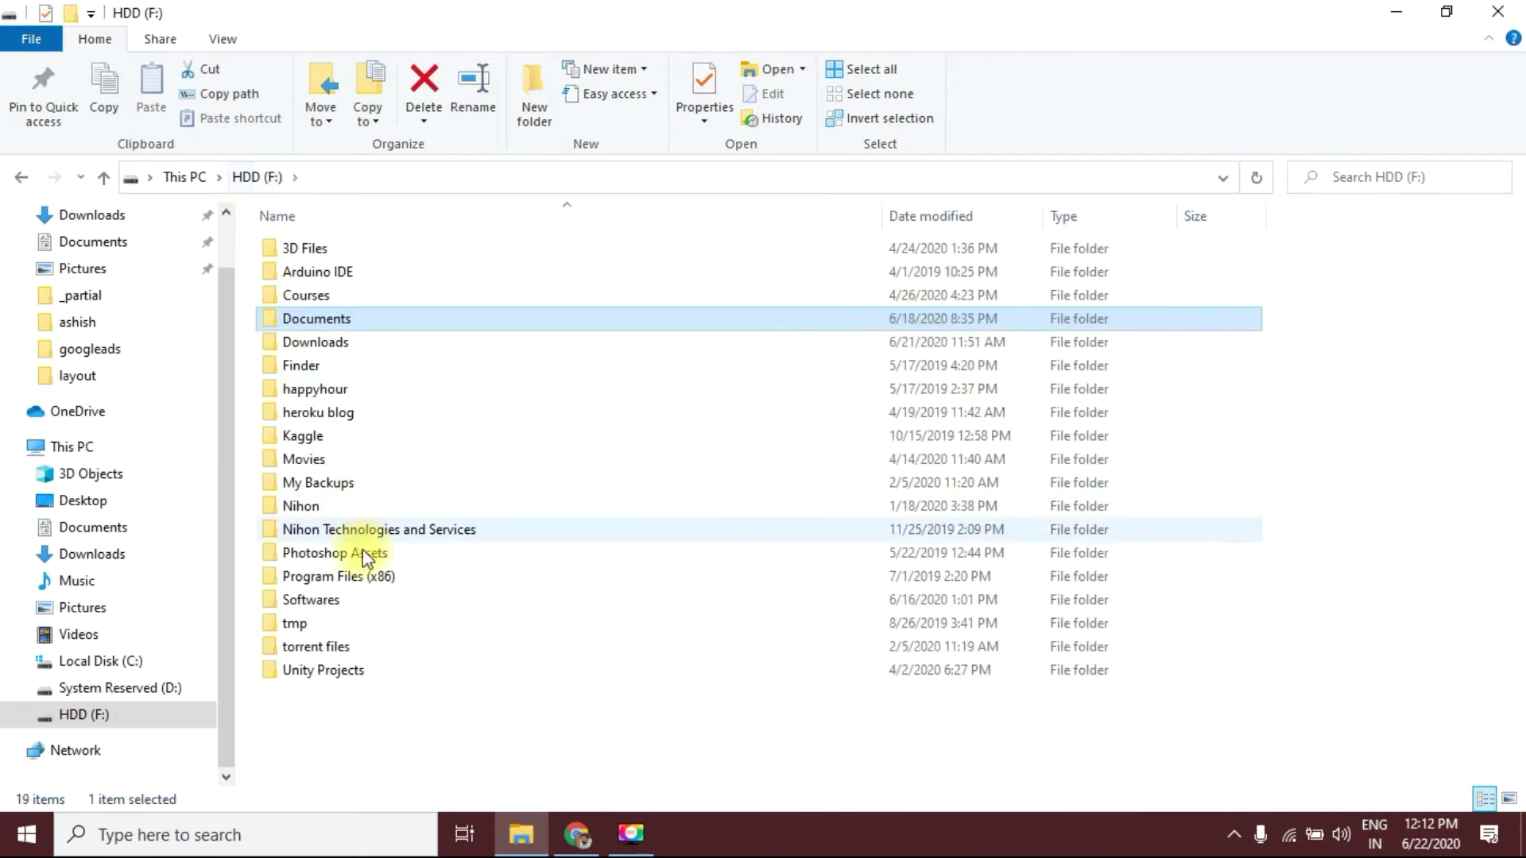
double_click(334, 417)
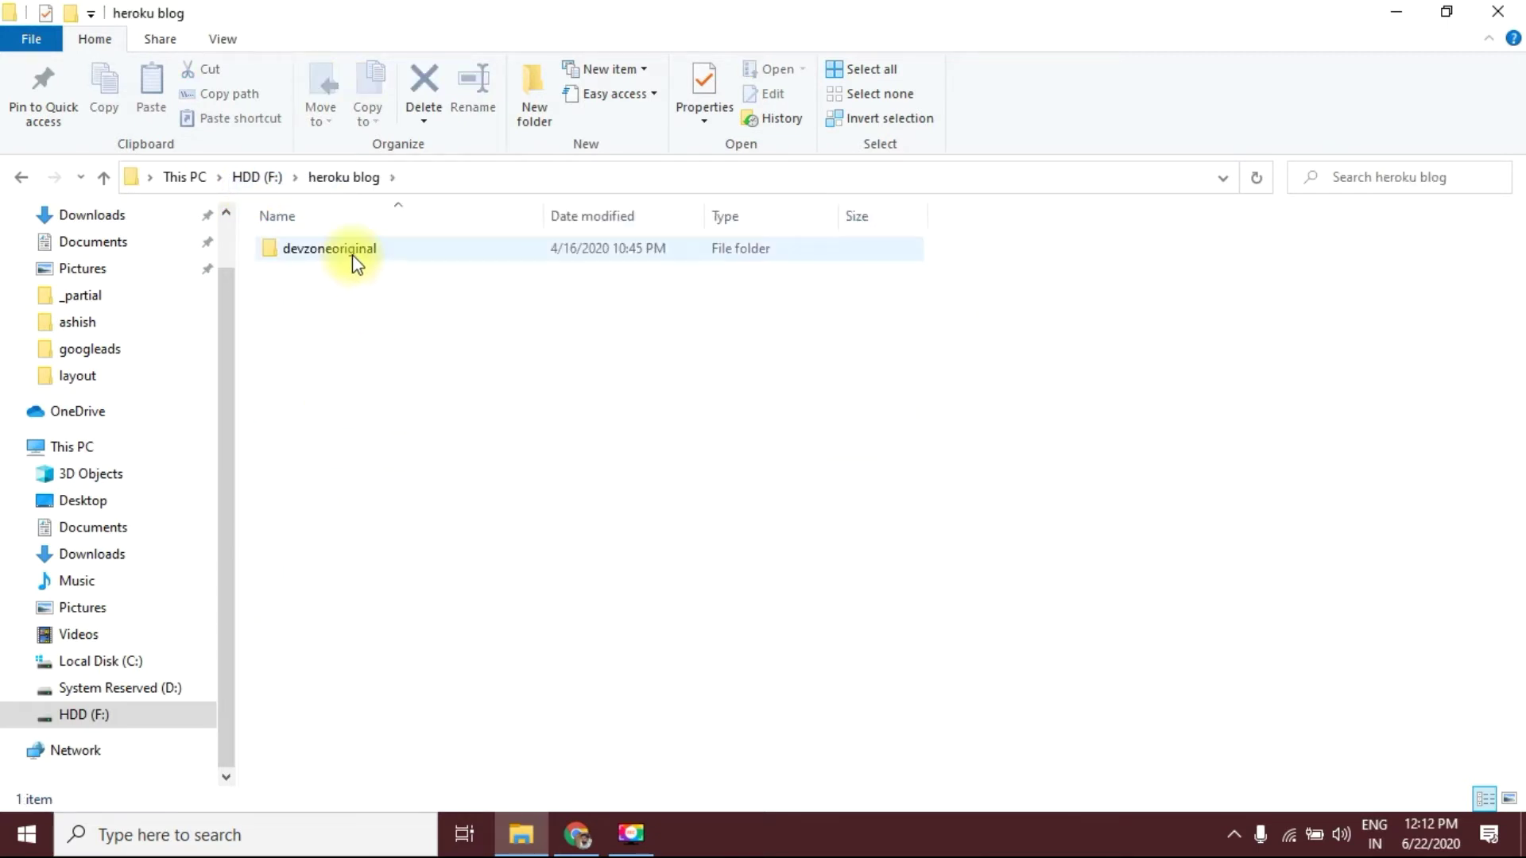
double_click(351, 254)
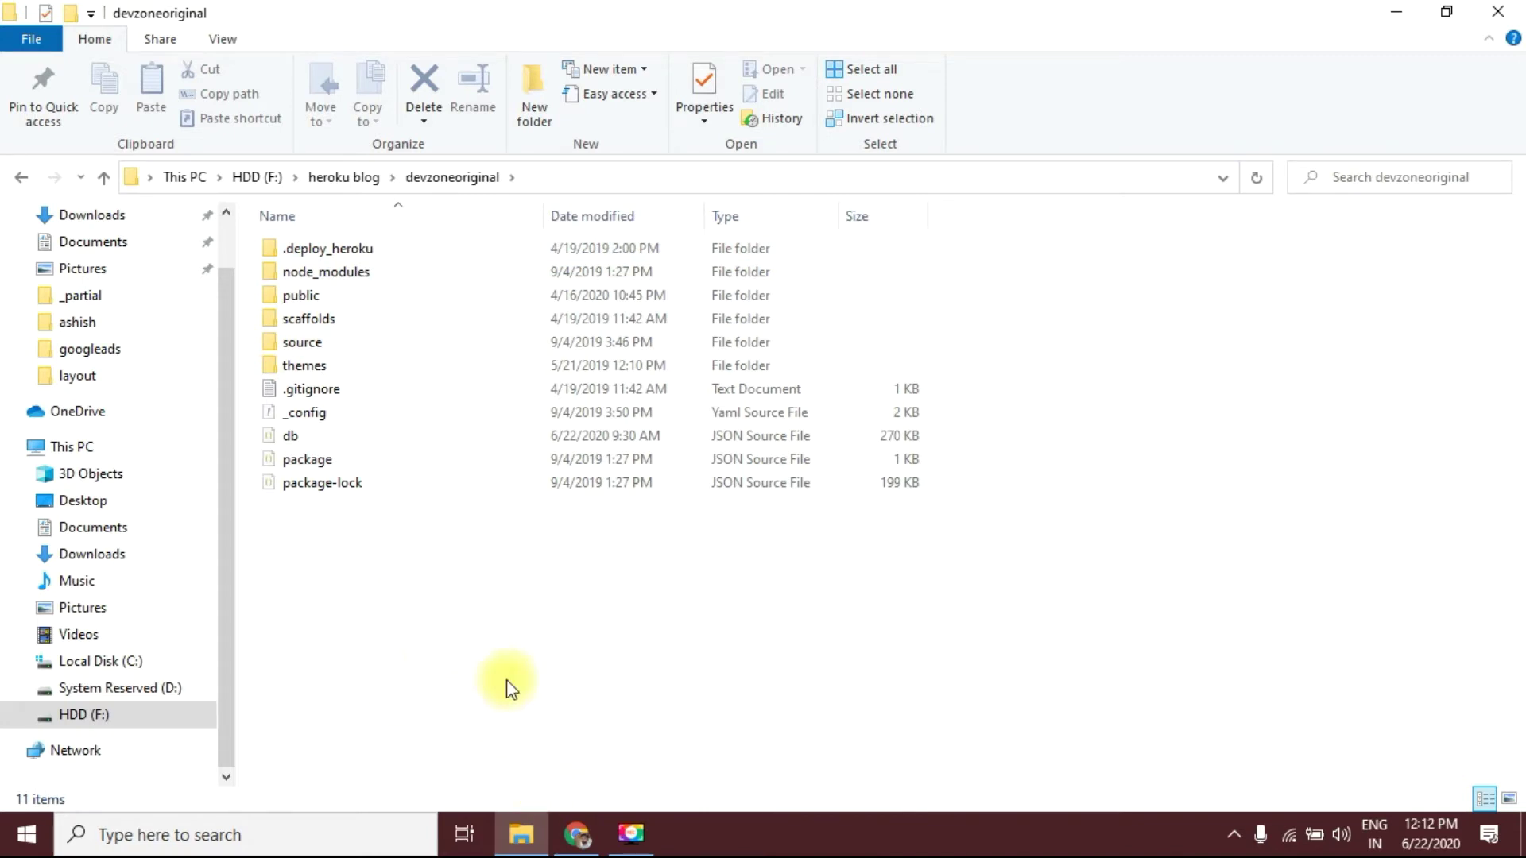
Step: Load devzoneoriginal.com in a new tab and scroll the slow mobile internet post
left_click(577, 834)
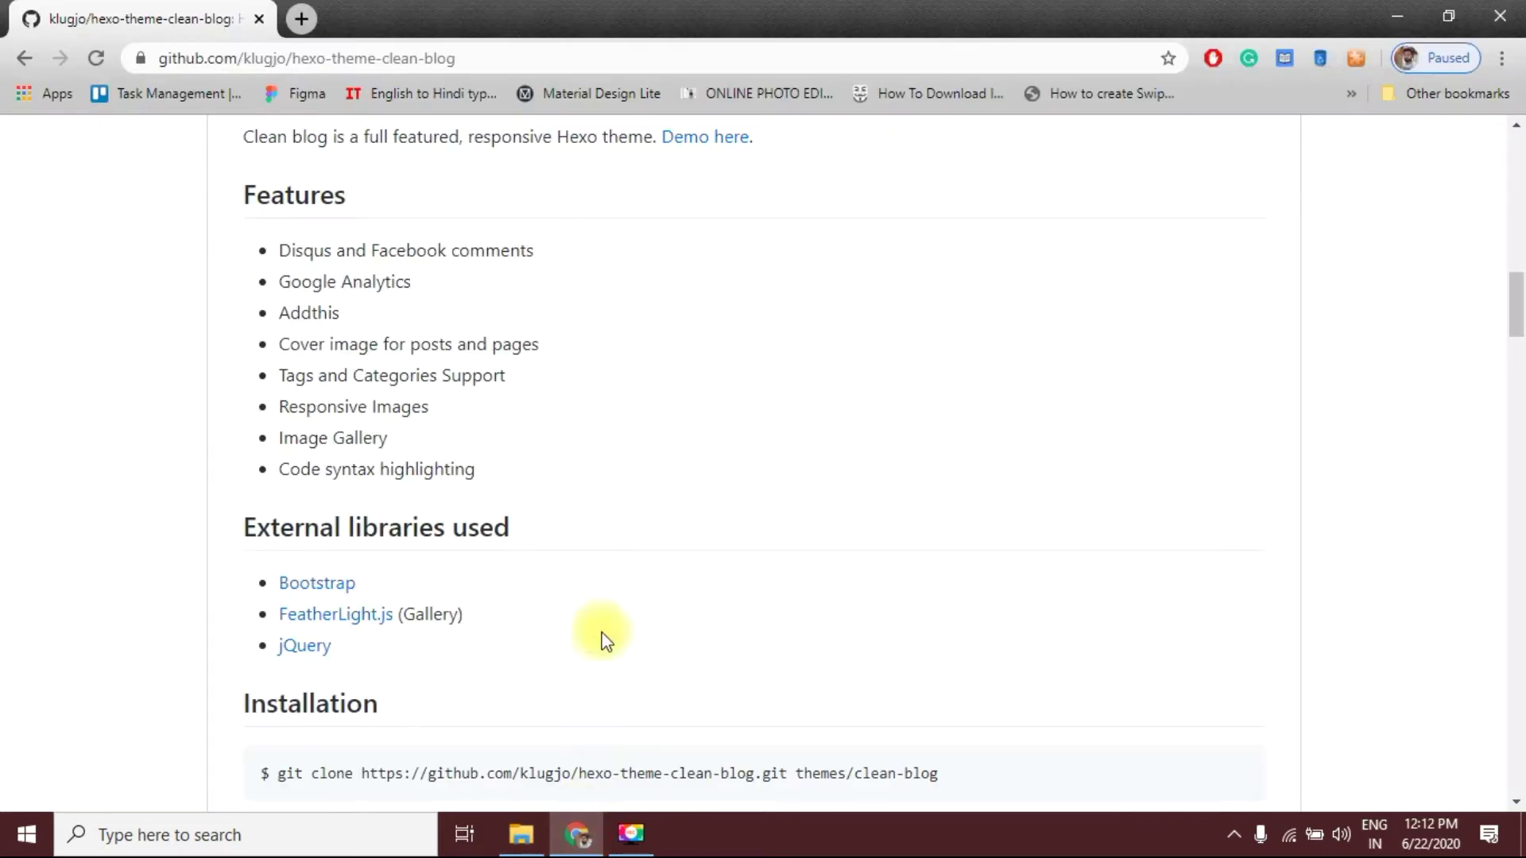
left_click(302, 17)
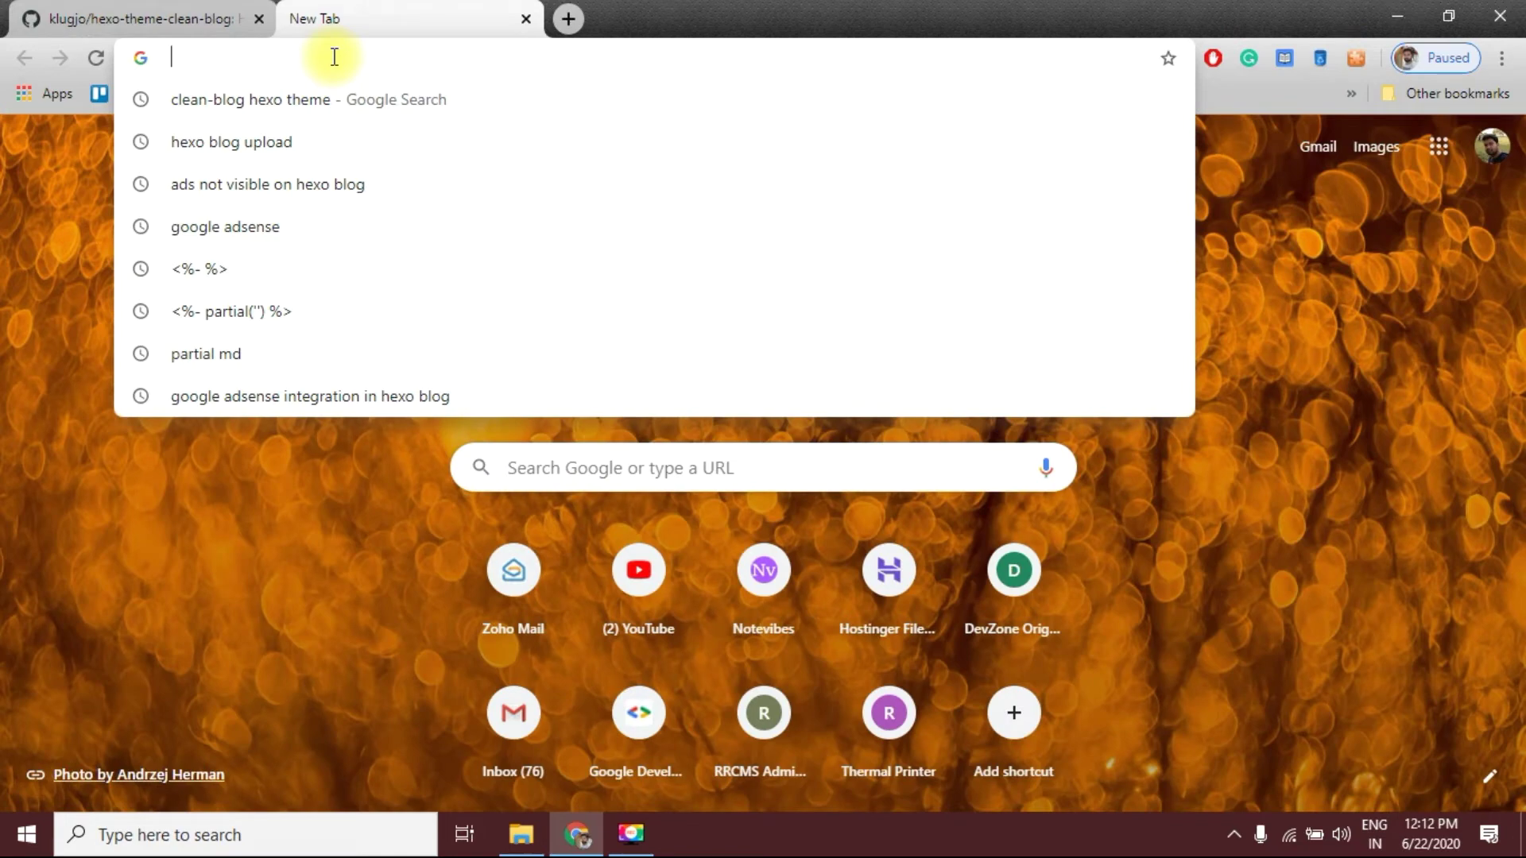
type("dev")
key("Return")
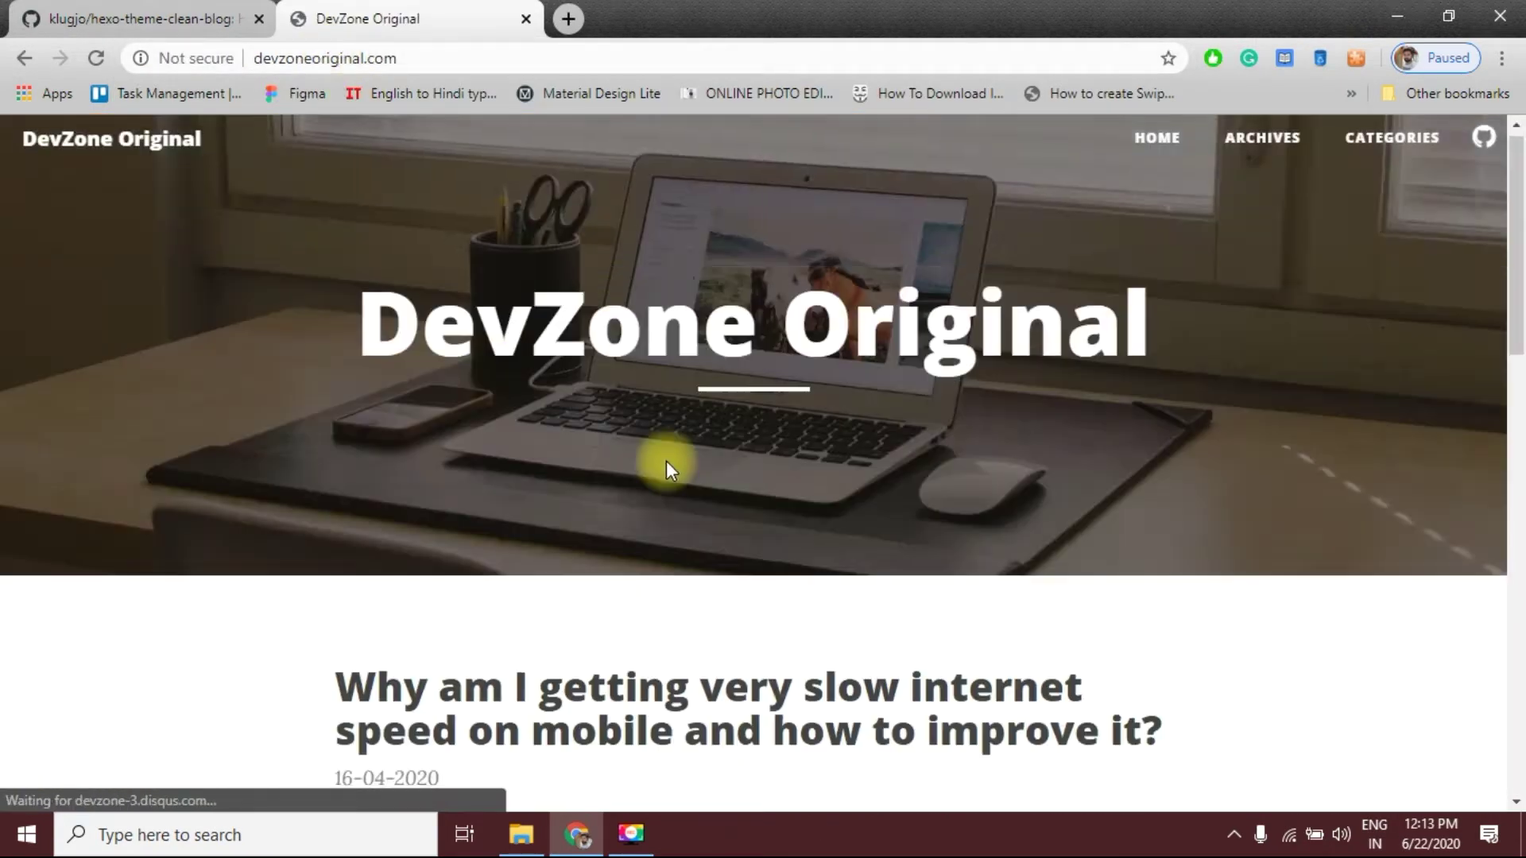
scroll(667, 462, "down", 2)
scroll(671, 466, "down", 3)
scroll(674, 462, "down", 4)
scroll(671, 458, "down", 2)
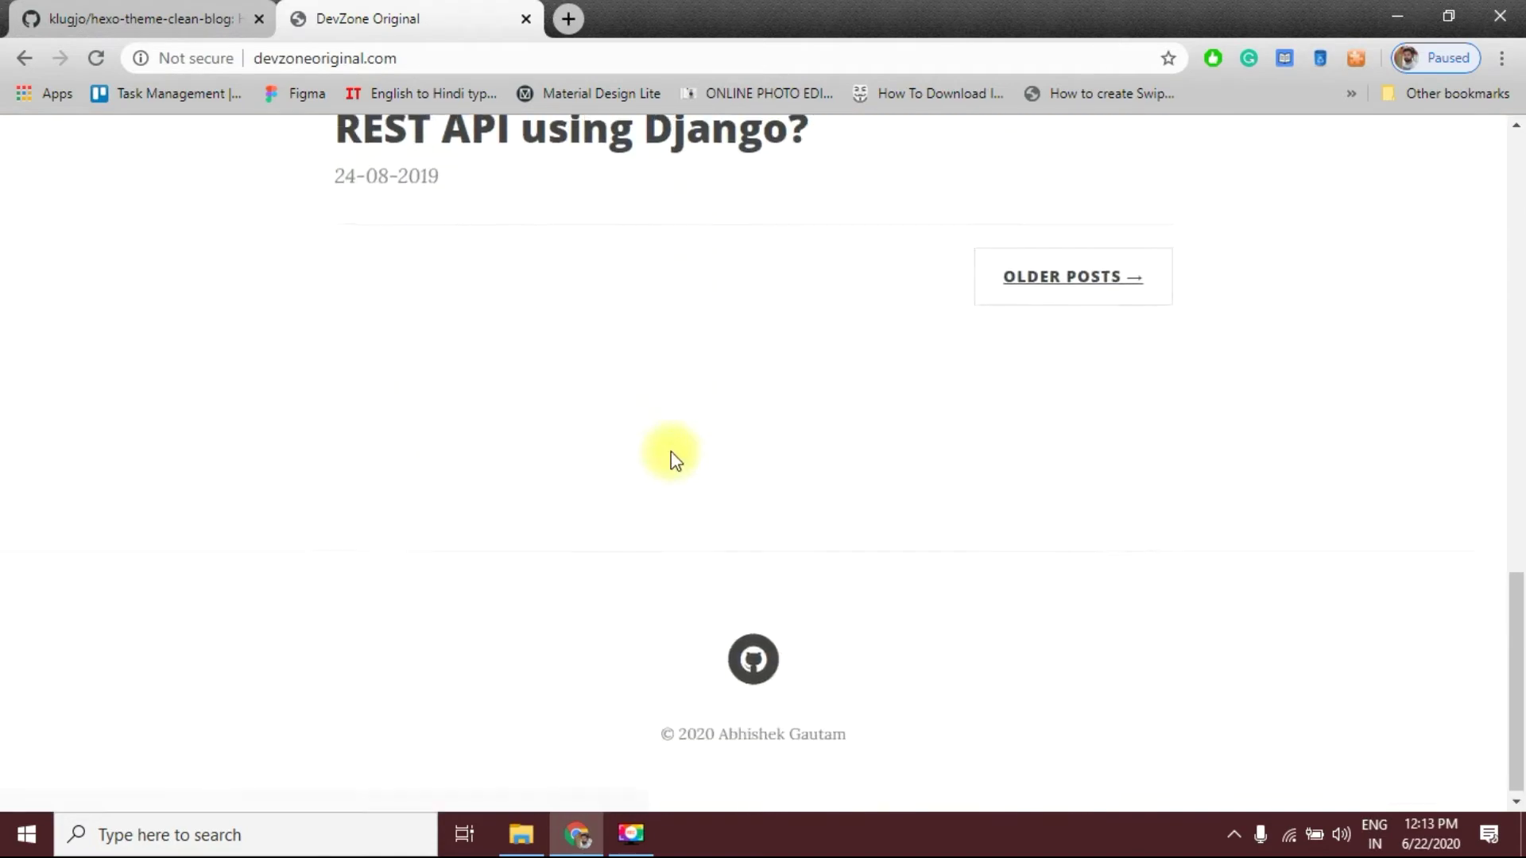
scroll(670, 453, "up", 5)
scroll(671, 457, "up", 4)
scroll(667, 560, "up", 2)
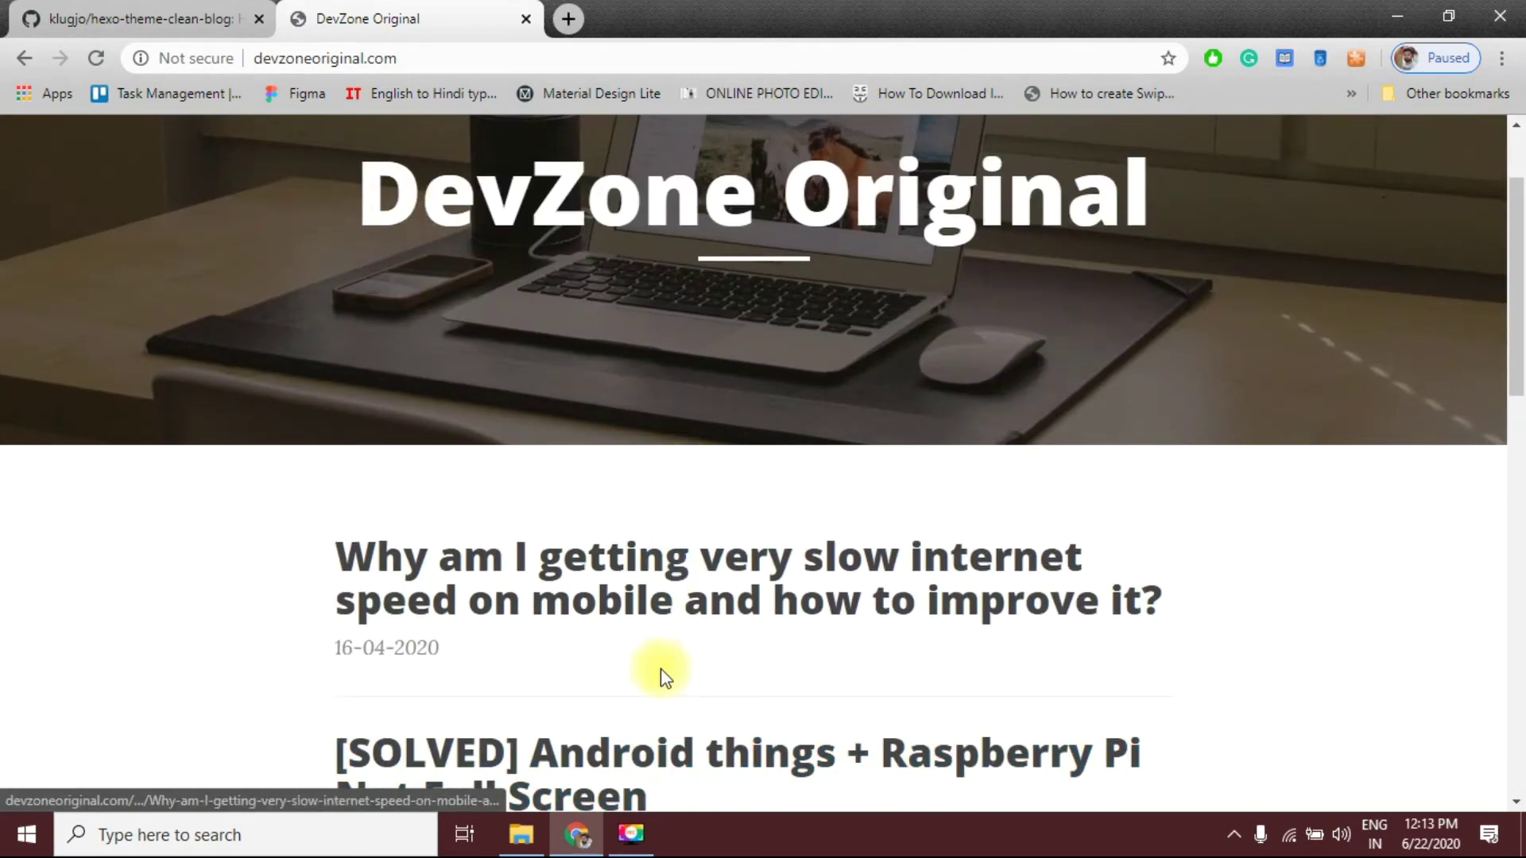
left_click(704, 562)
scroll(443, 495, "down", 1)
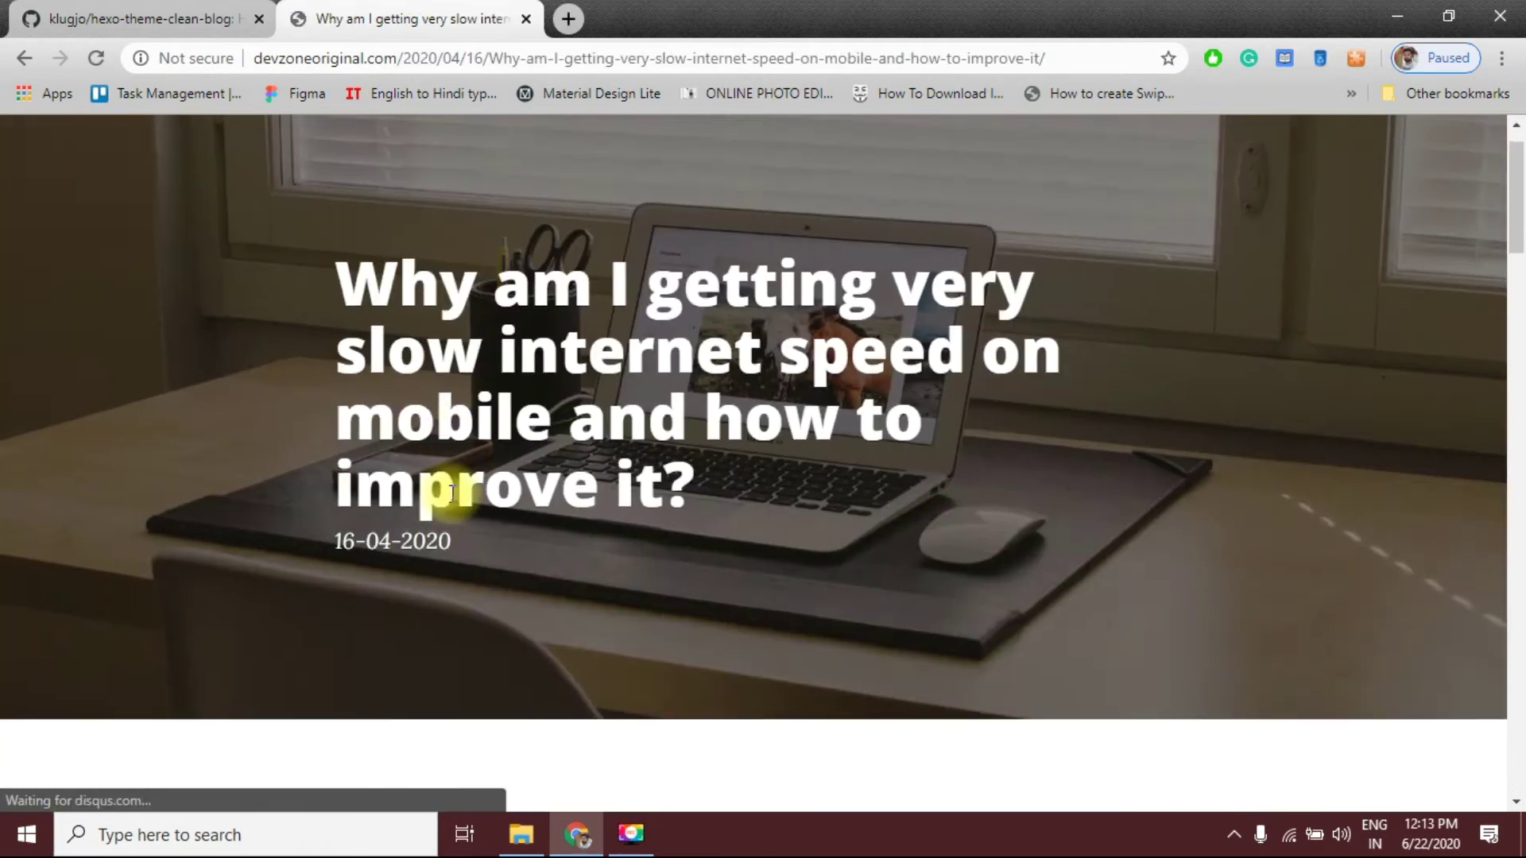
scroll(443, 494, "down", 5)
scroll(450, 493, "down", 3)
scroll(454, 492, "down", 3)
scroll(1459, 434, "down", 3)
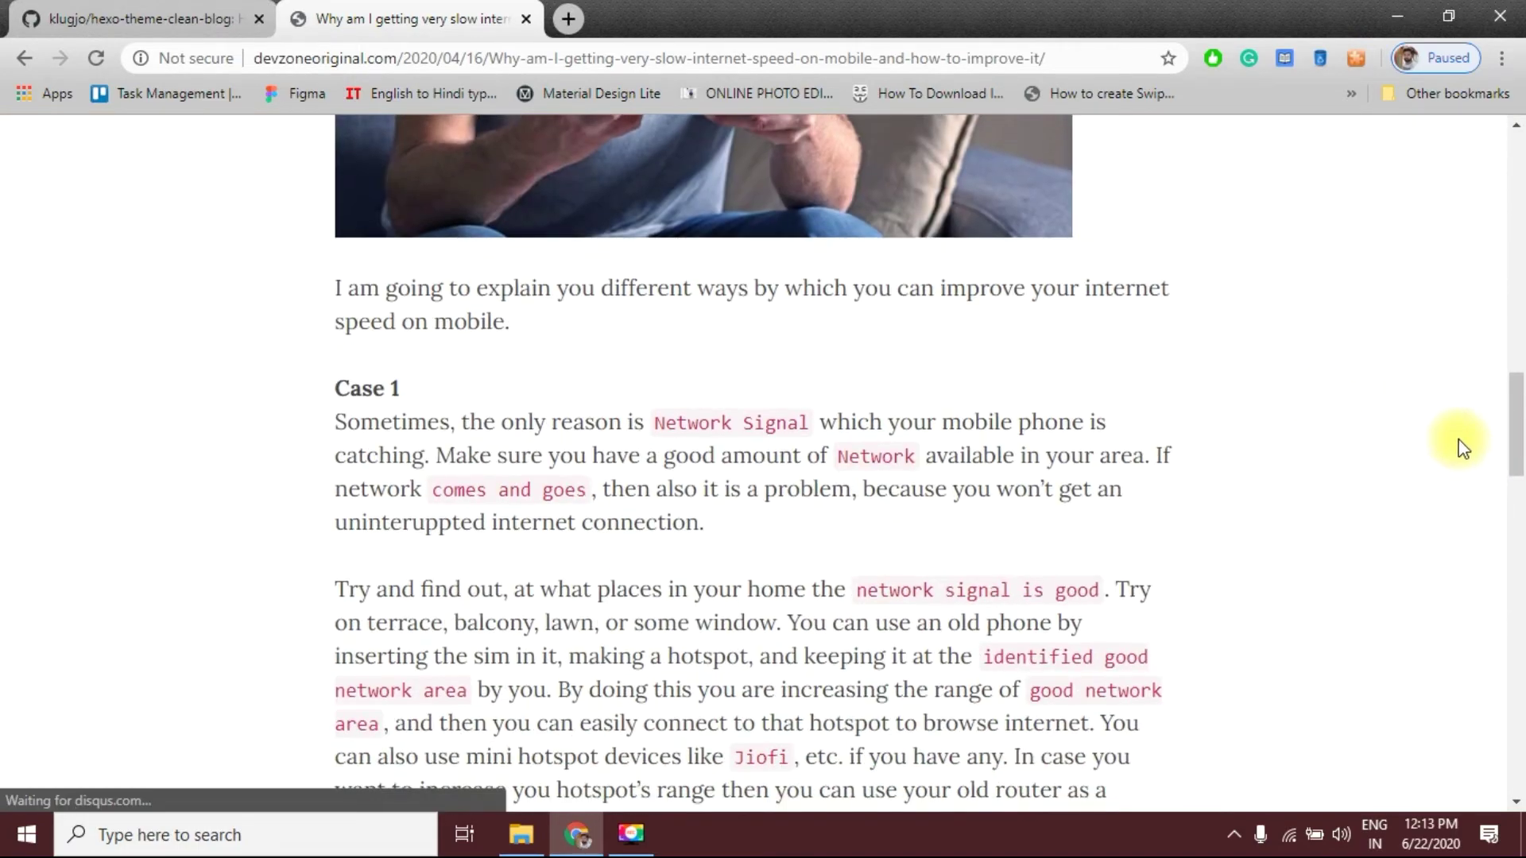
scroll(1457, 442, "down", 4)
scroll(1457, 441, "down", 3)
scroll(1458, 442, "down", 3)
mouse_move(1517, 600)
left_mouse_down()
mouse_move(1515, 699)
mouse_move(1470, 318)
mouse_move(1363, 248)
left_mouse_up()
scroll(1066, 353, "up", 1)
scroll(1032, 590, "up", 3)
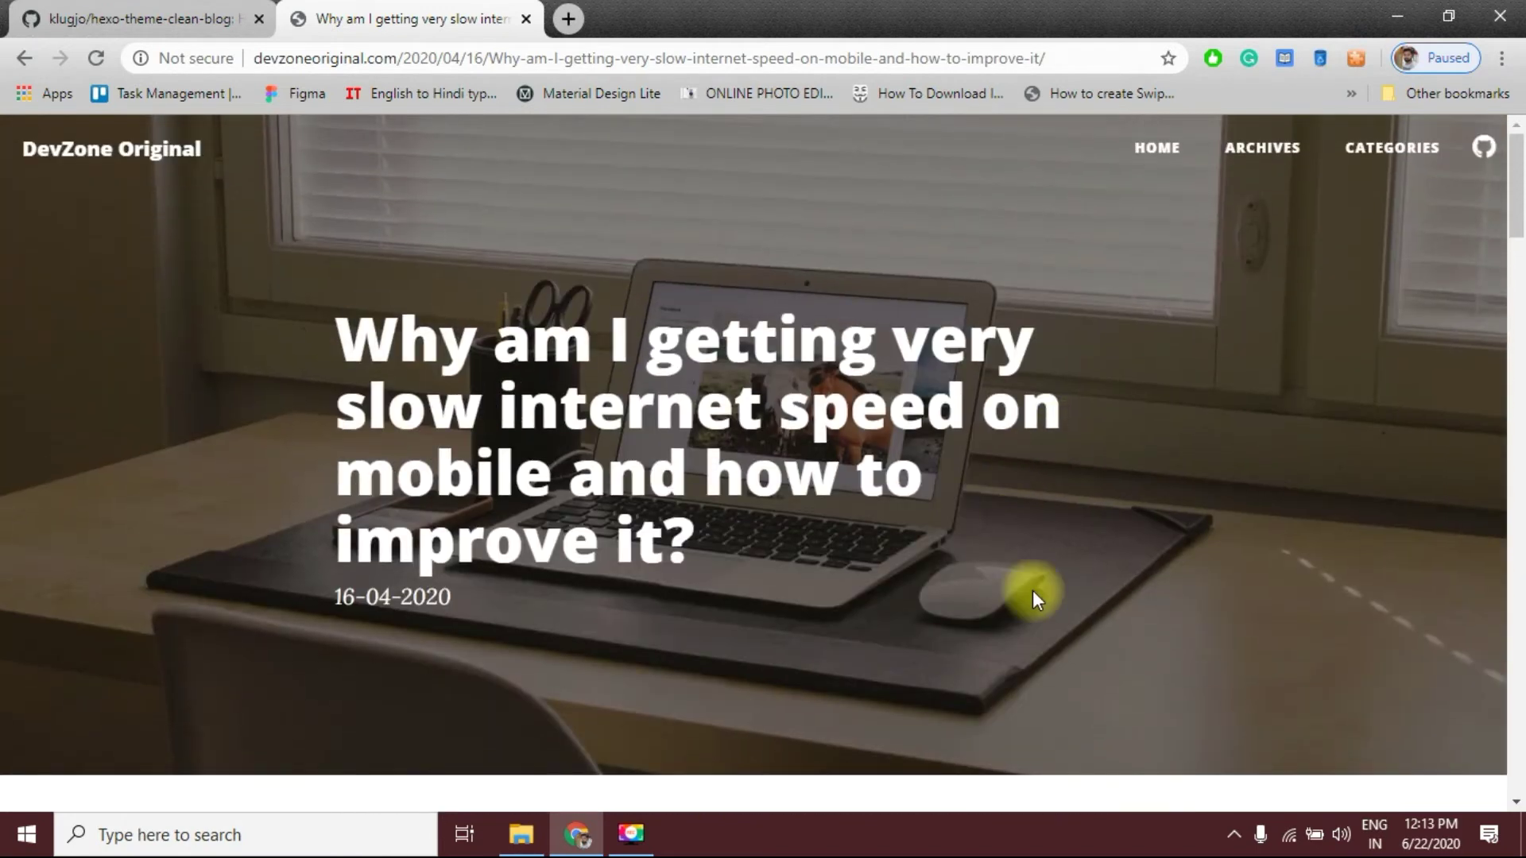
left_click(521, 834)
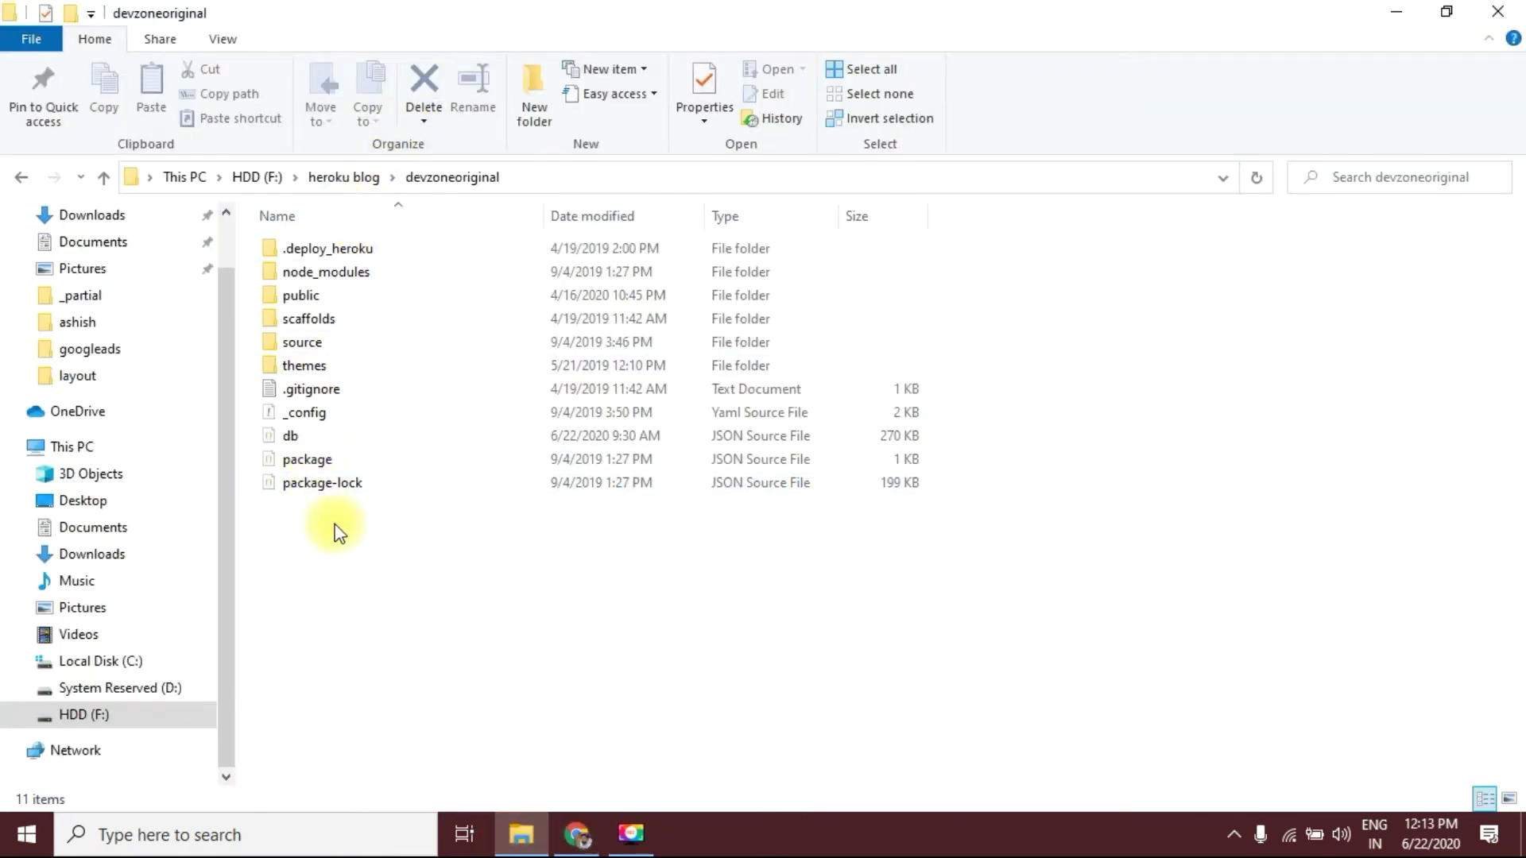
Step: Open themes\clean-blog\layout\layout.ejs from the devzoneoriginal folder in VS Code
double_click(308, 366)
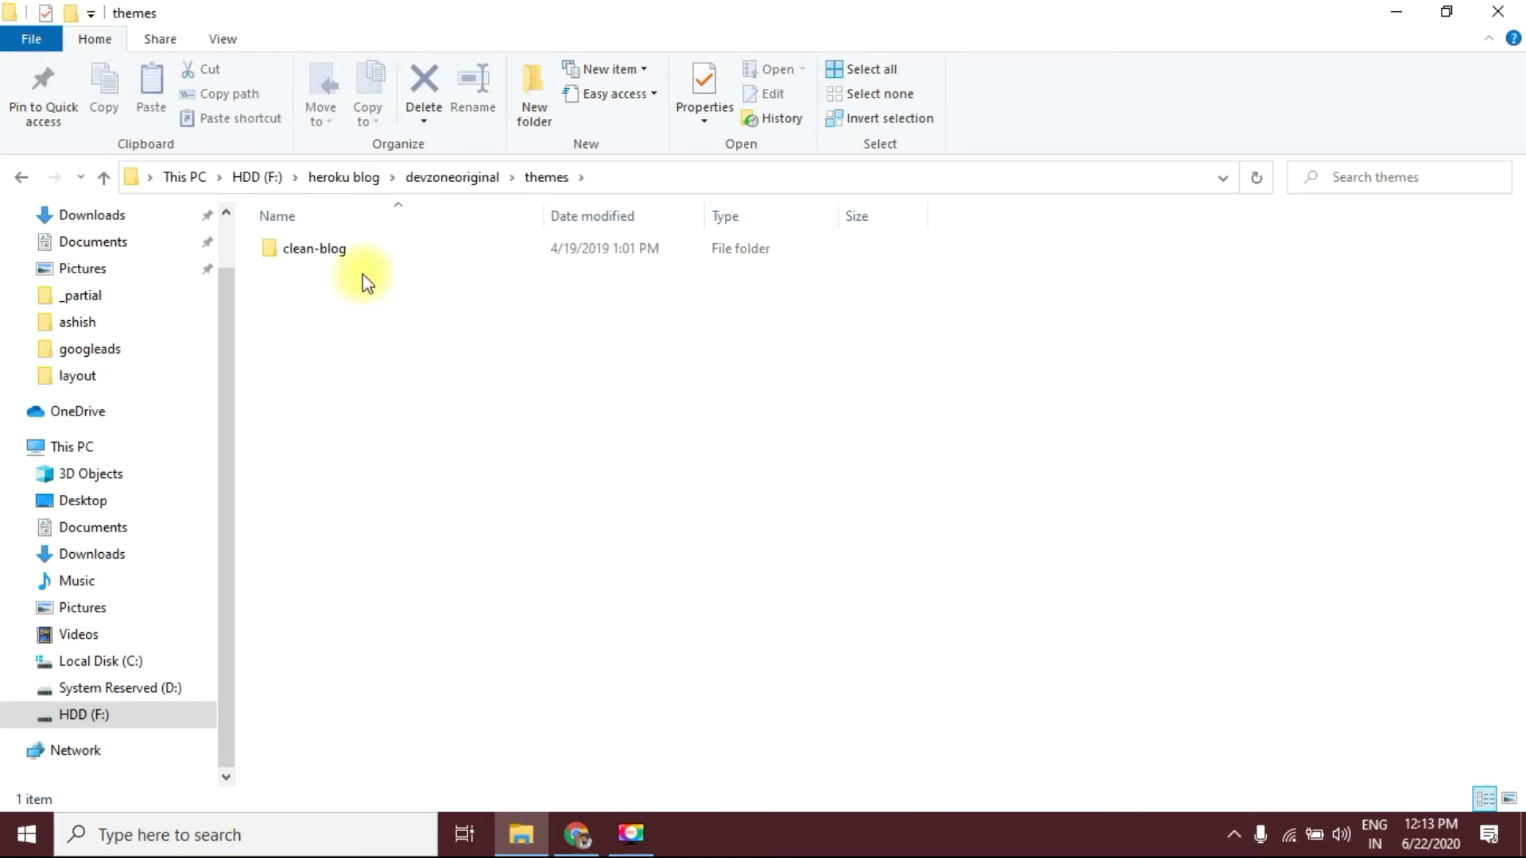
double_click(371, 246)
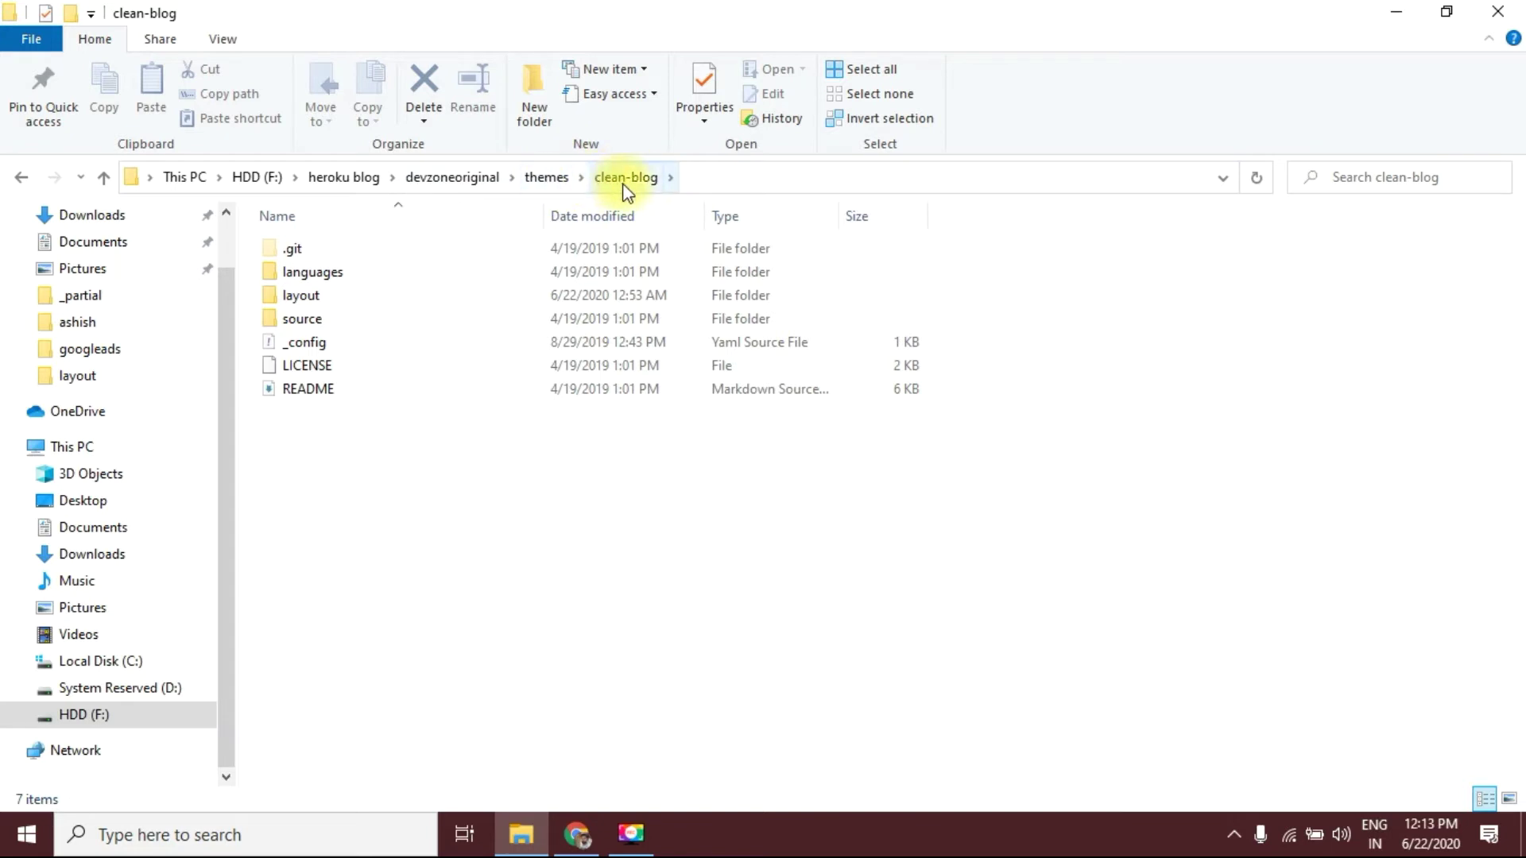
double_click(388, 295)
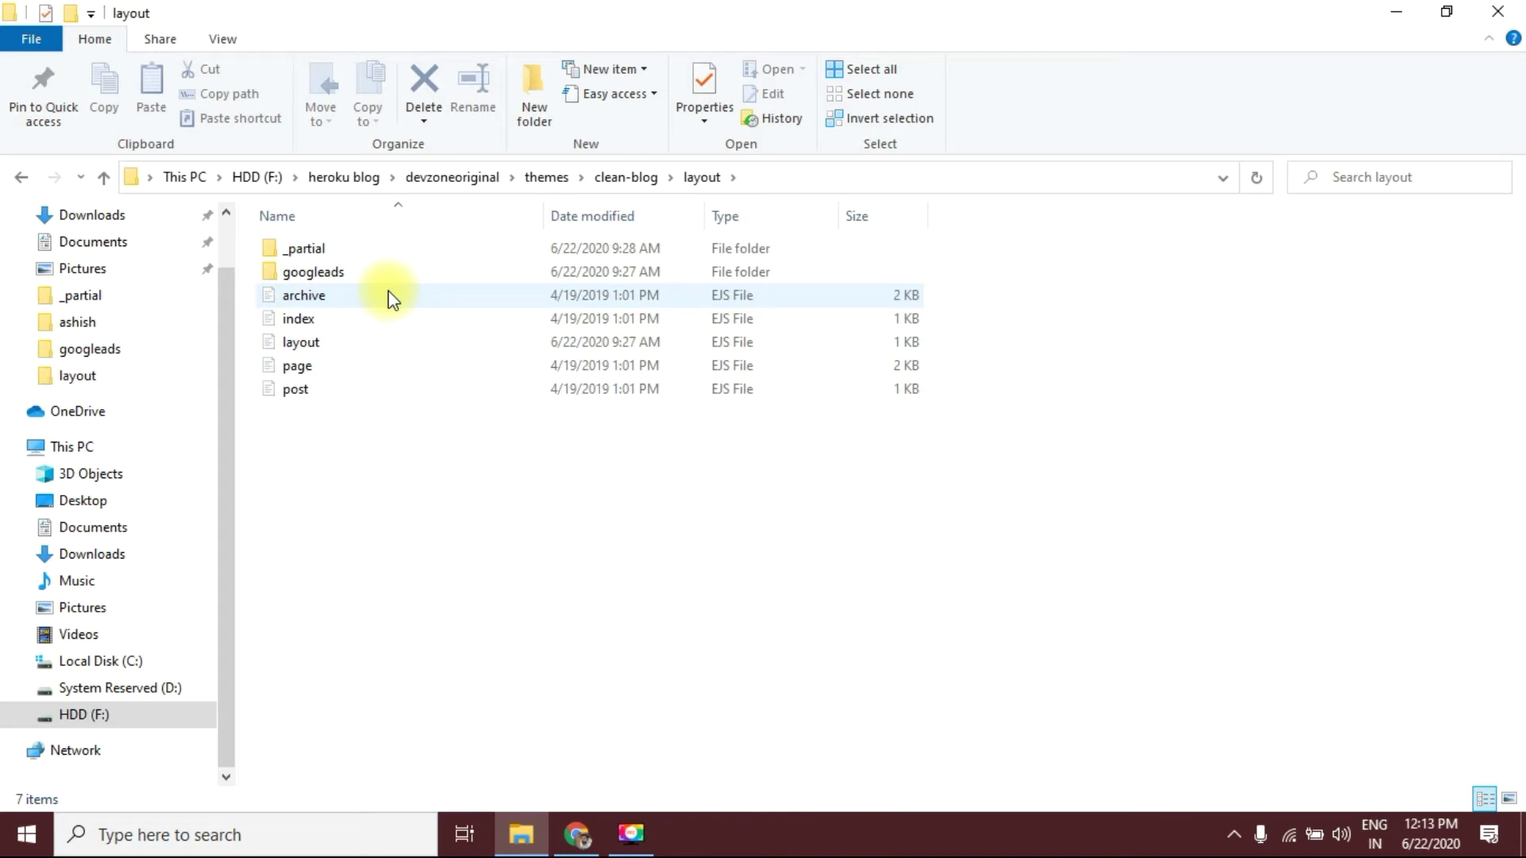
double_click(356, 344)
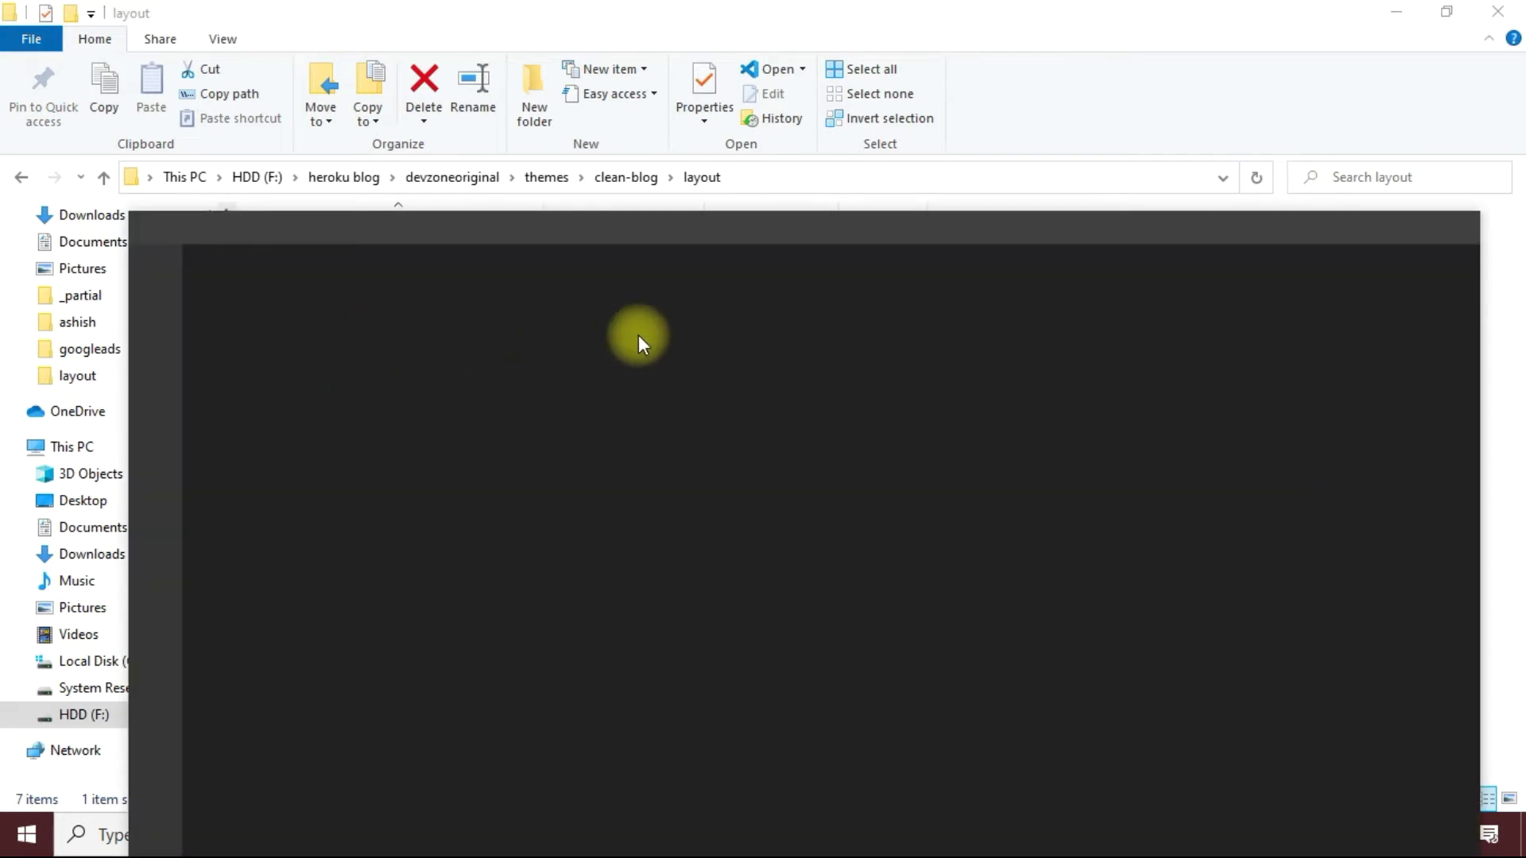
scroll(656, 501, "down", 2)
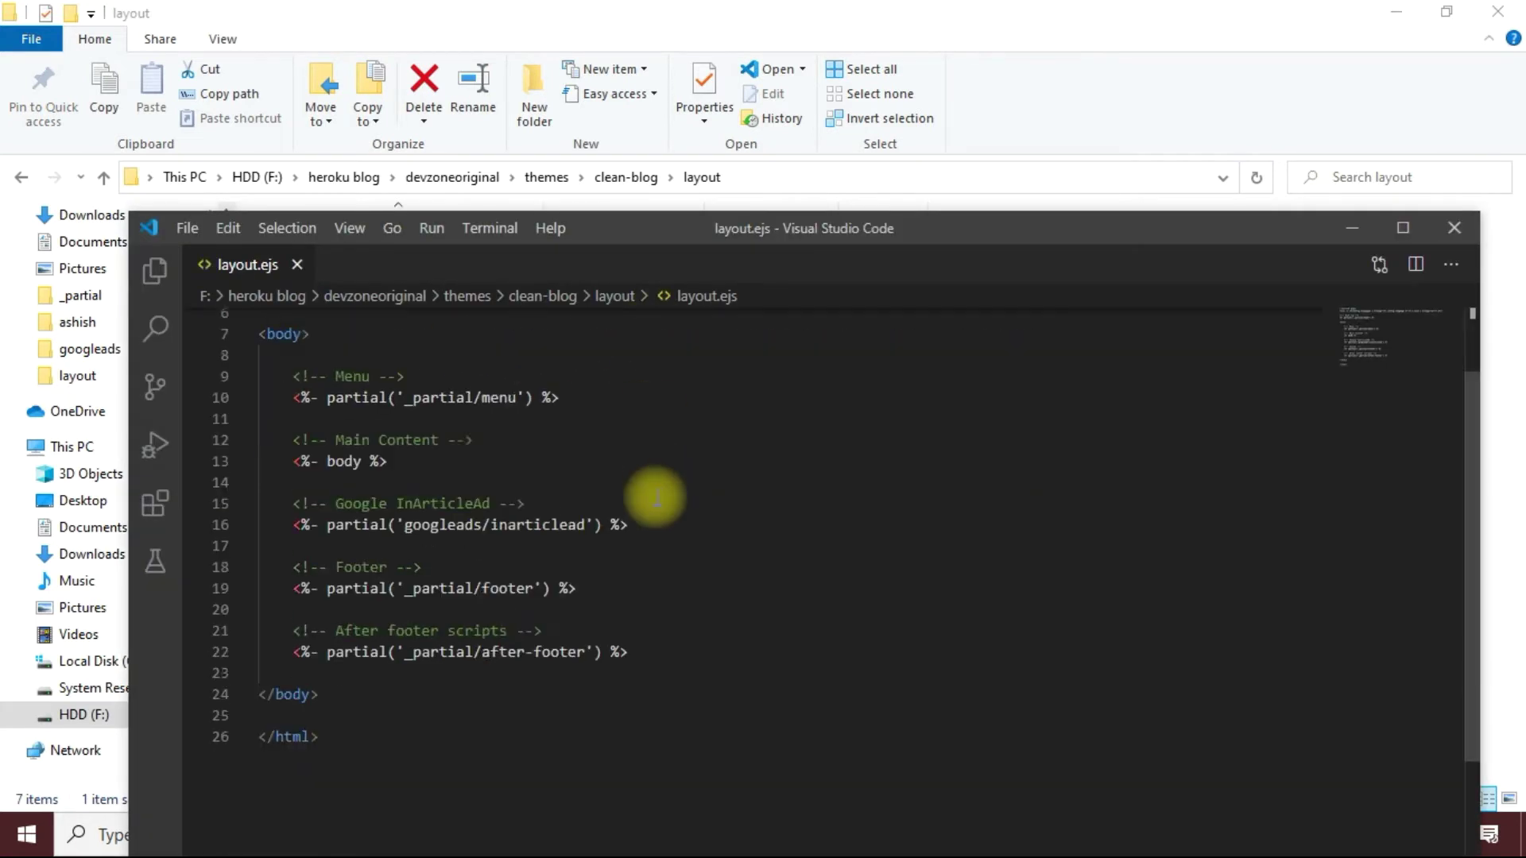
scroll(729, 379, "up", 2)
left_click_drag(933, 231, 960, 52)
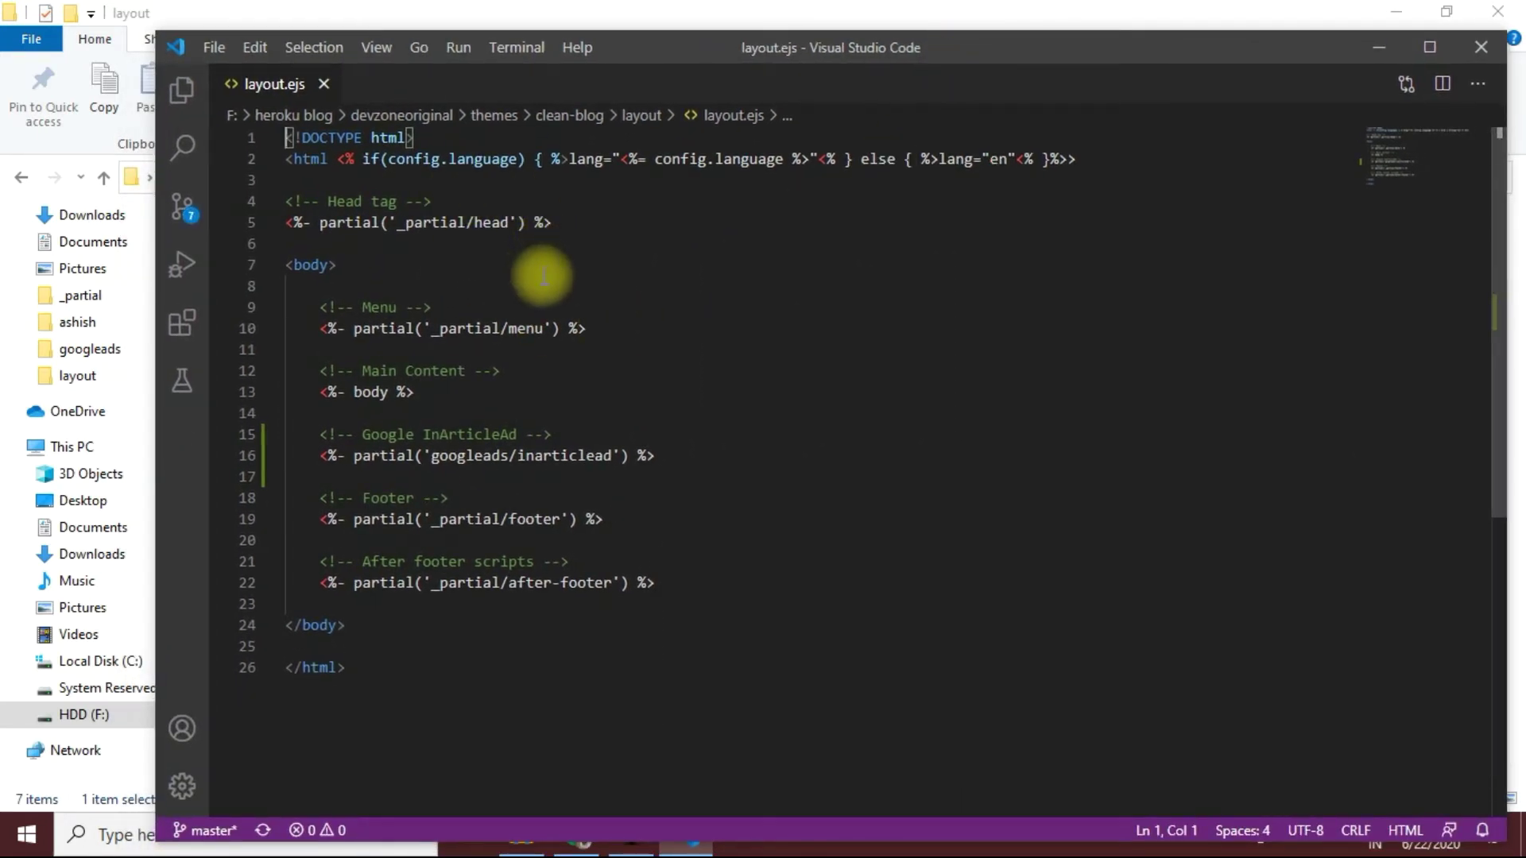
mouse_move(309, 159)
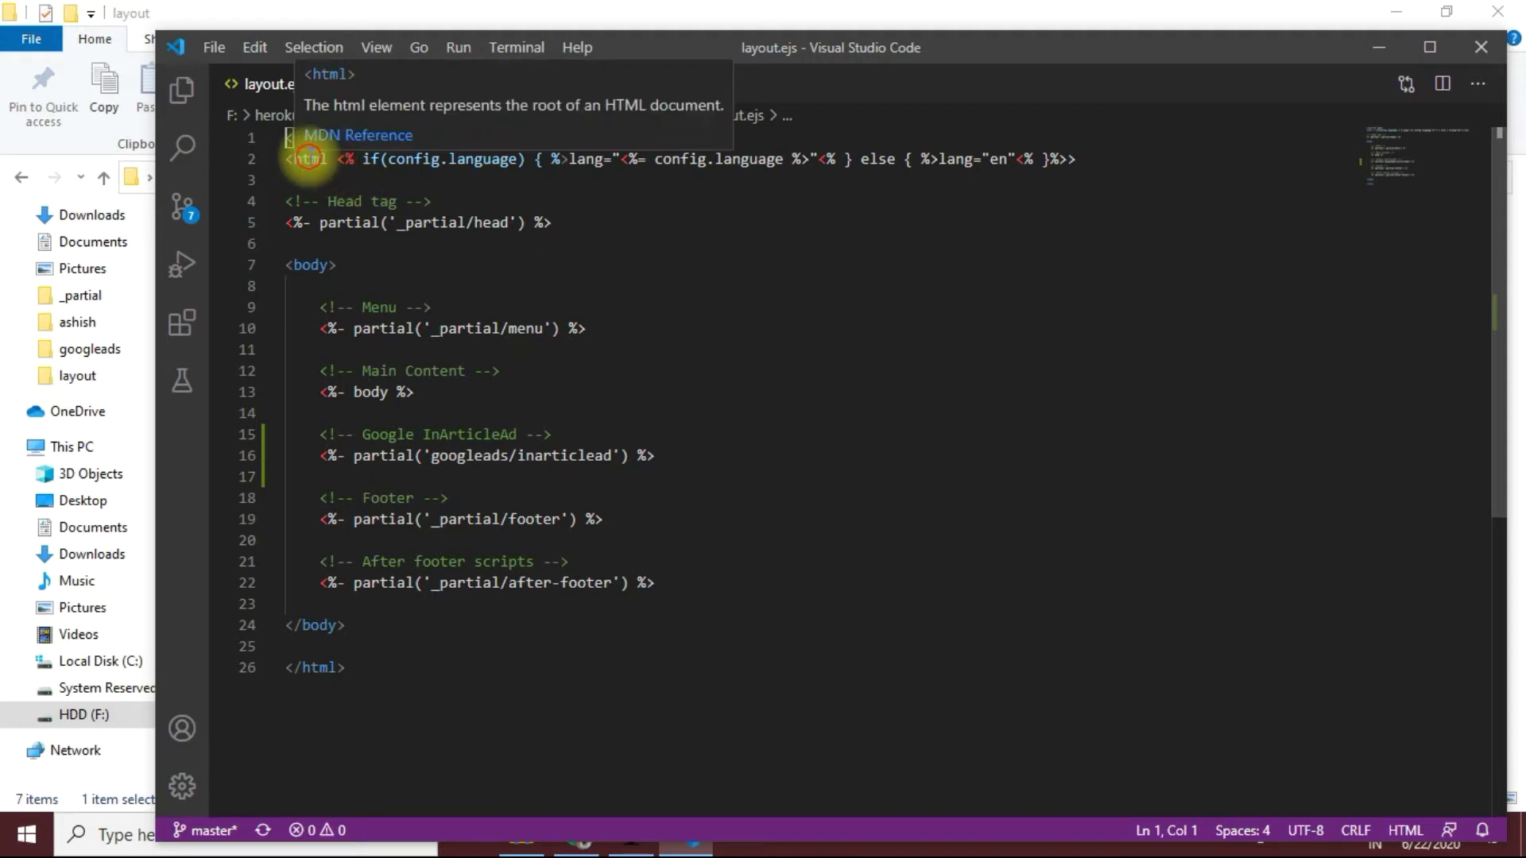
Step: Highlight the Head tag comment and its head partial include in layout.ejs
left_click(310, 158)
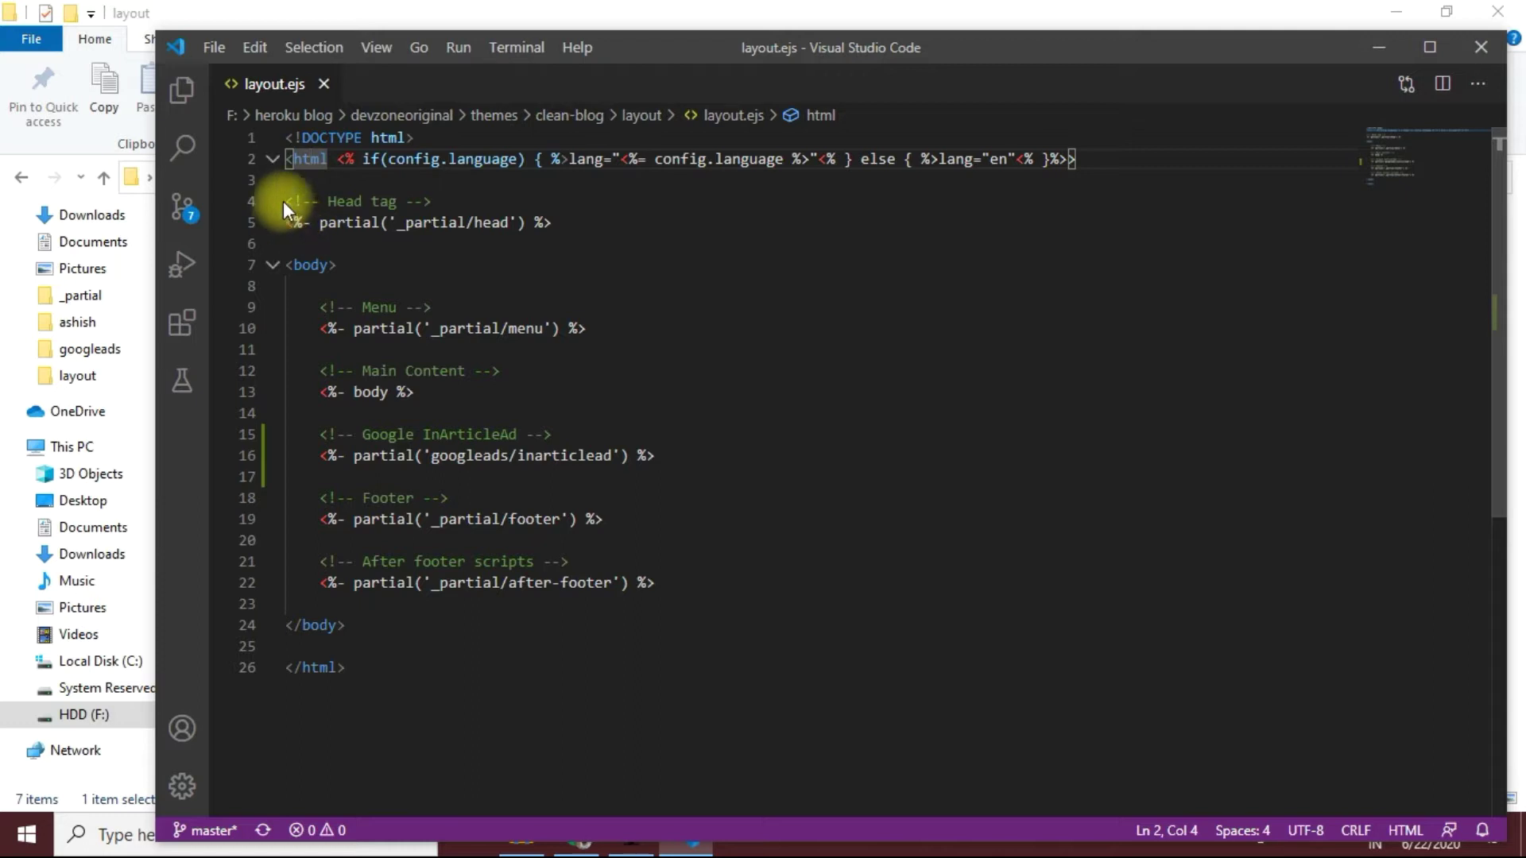
left_click_drag(287, 200, 551, 225)
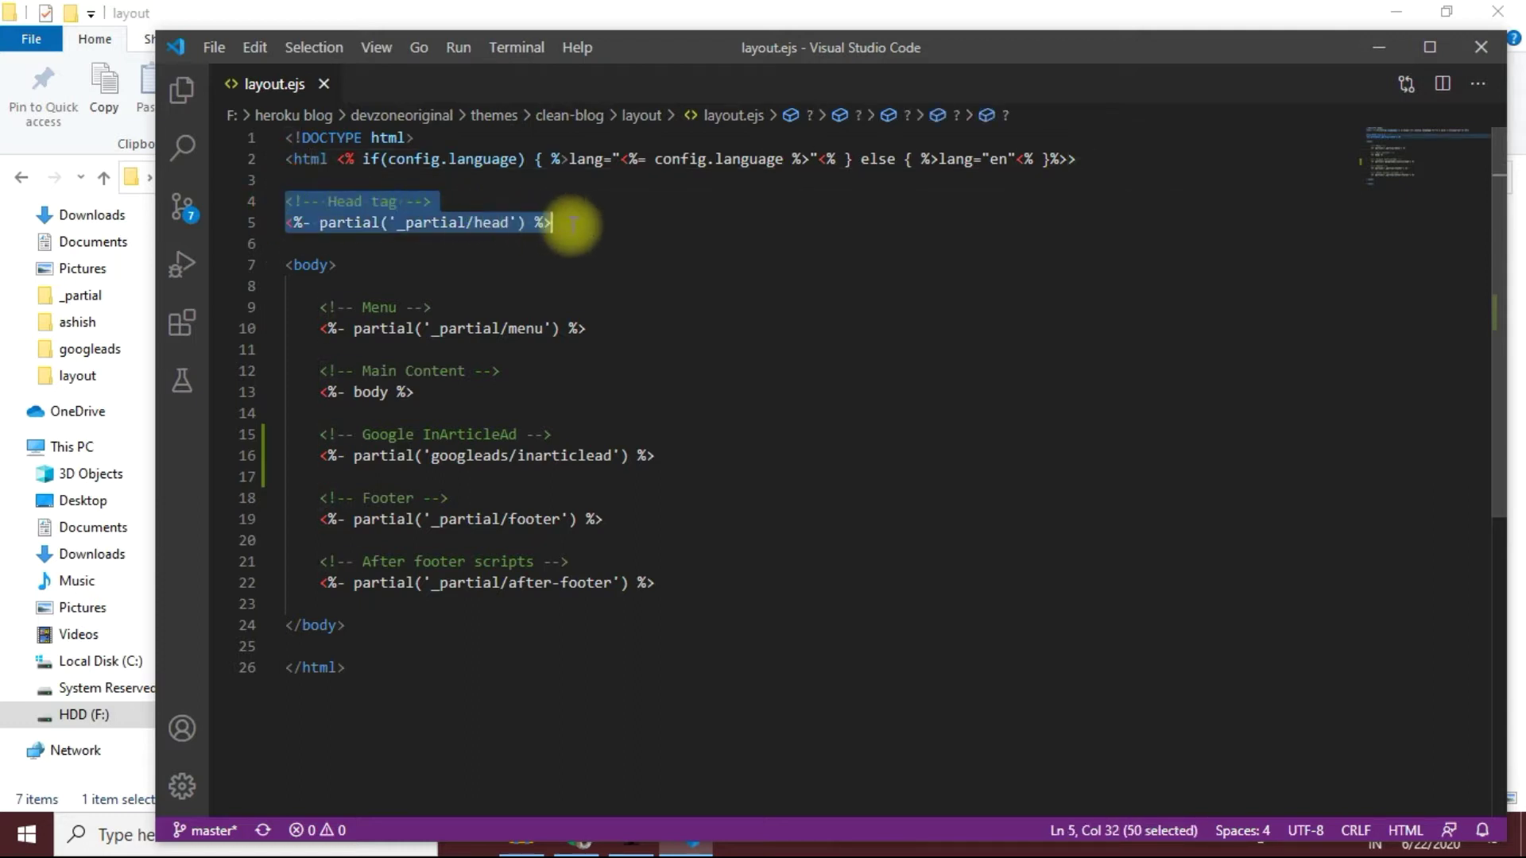
left_click(294, 264)
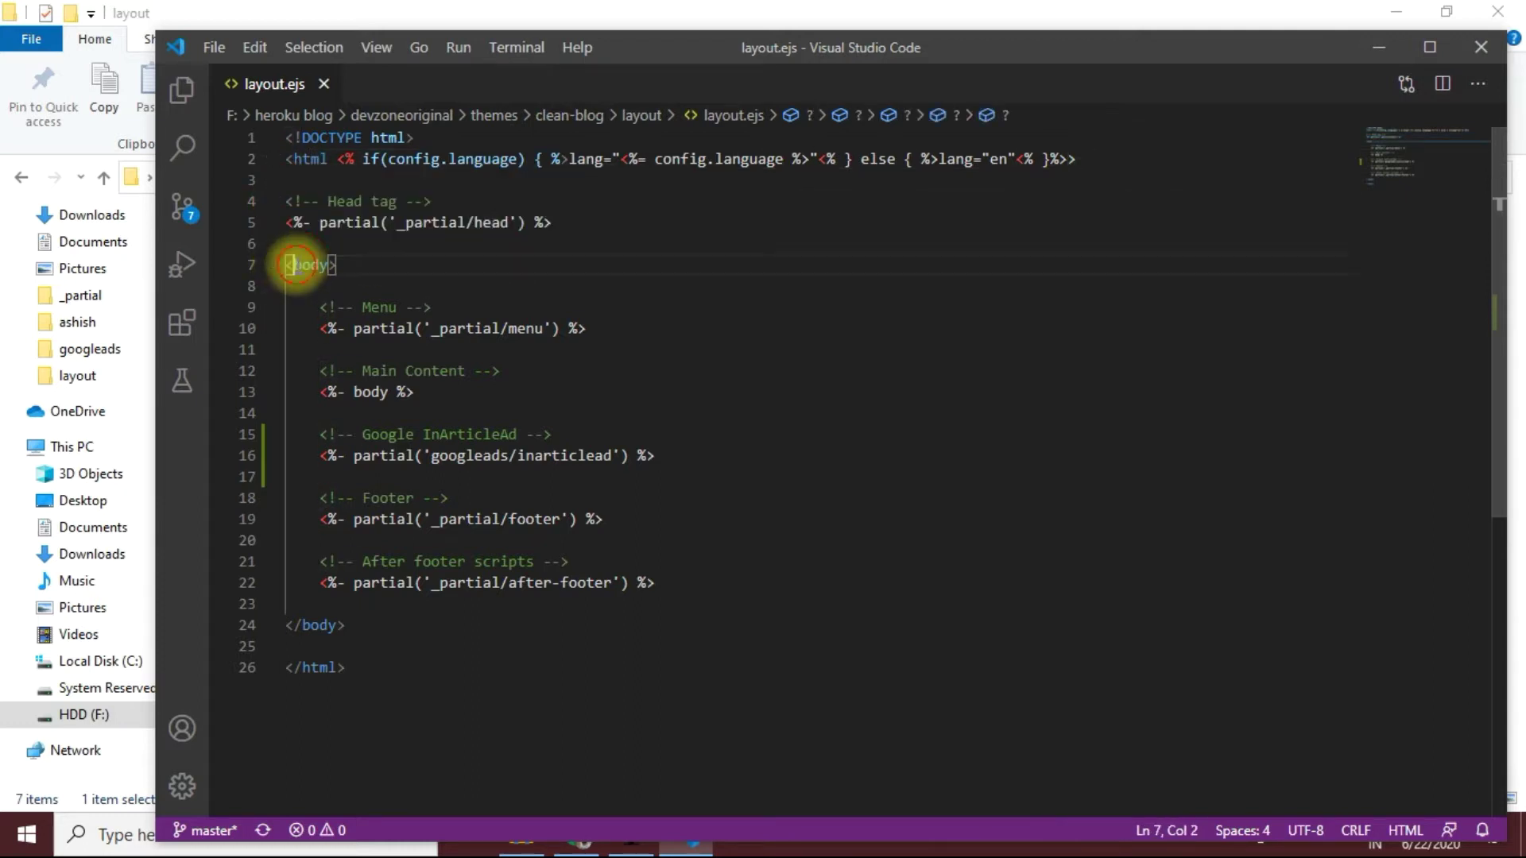
left_click(320, 668)
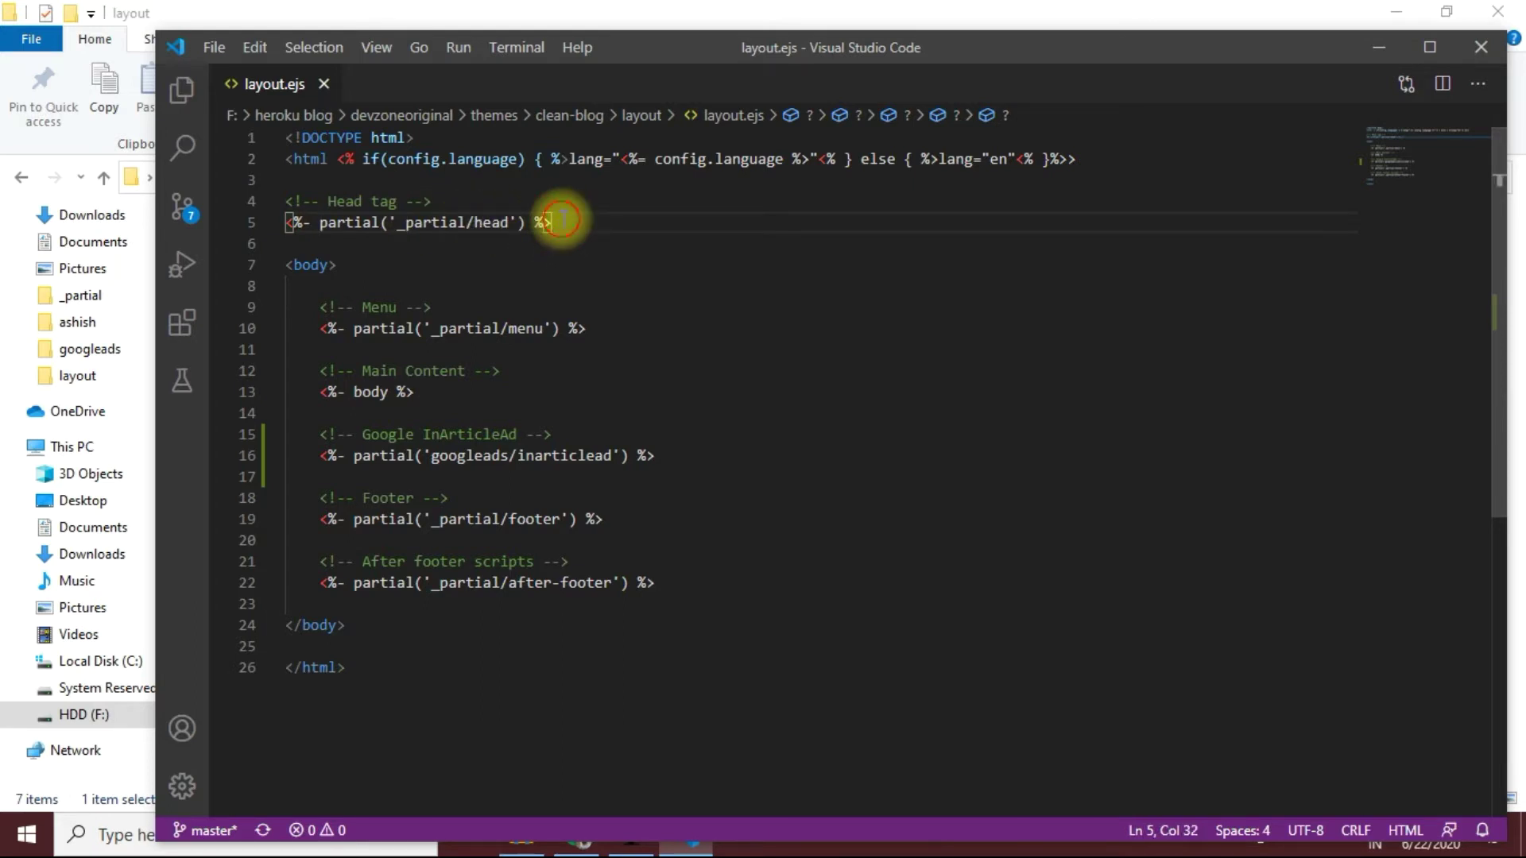
left_click_drag(555, 220, 286, 201)
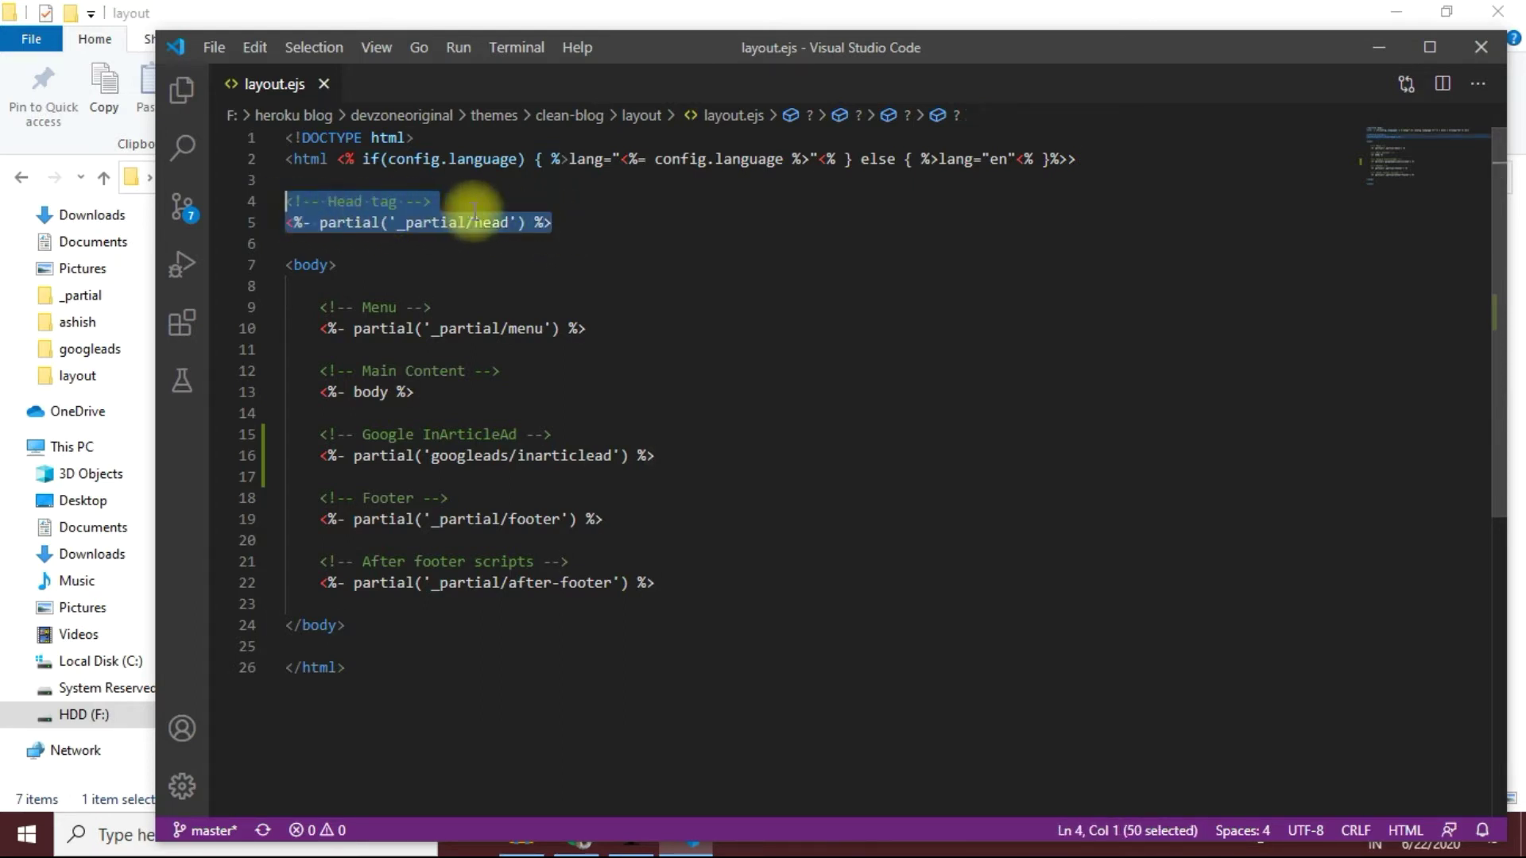
left_click(337, 201)
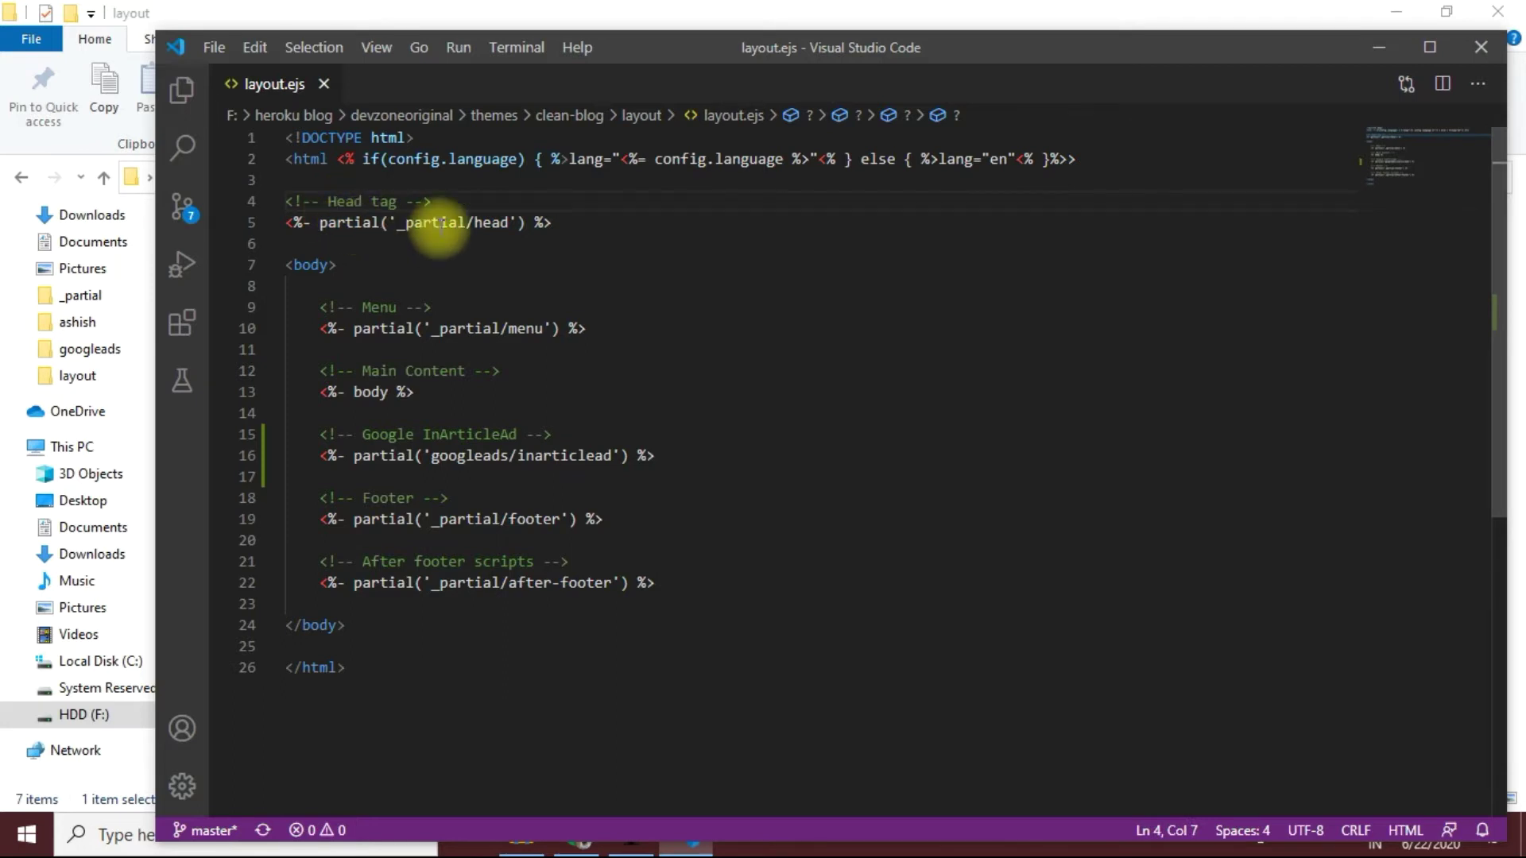
Step: Restore the VS Code window and position it beside File Explorer, showing all 26 lines
left_click(659, 49)
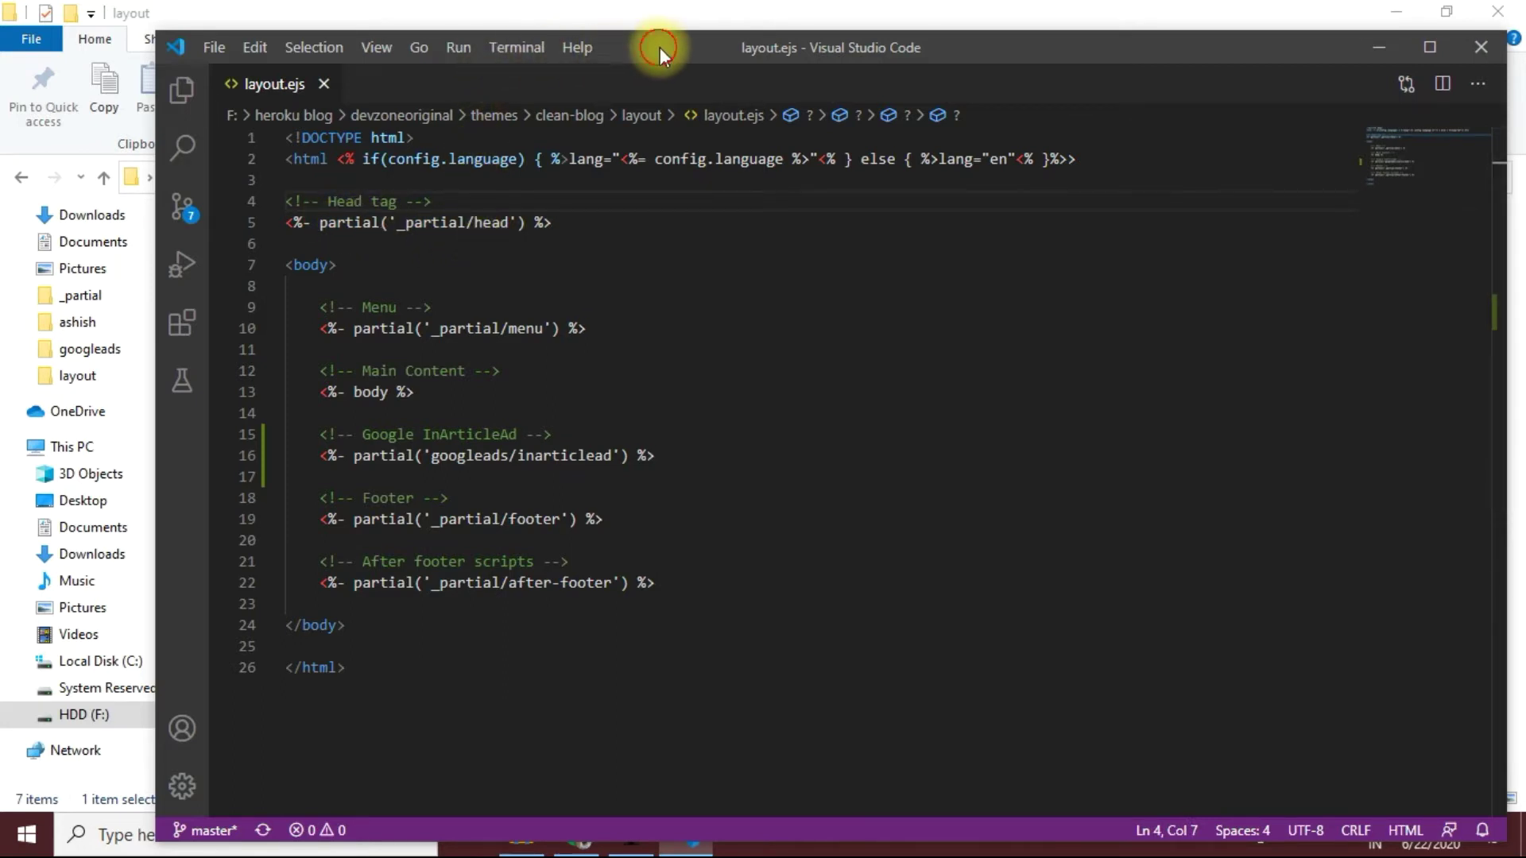
left_click_drag(659, 47, 745, 261)
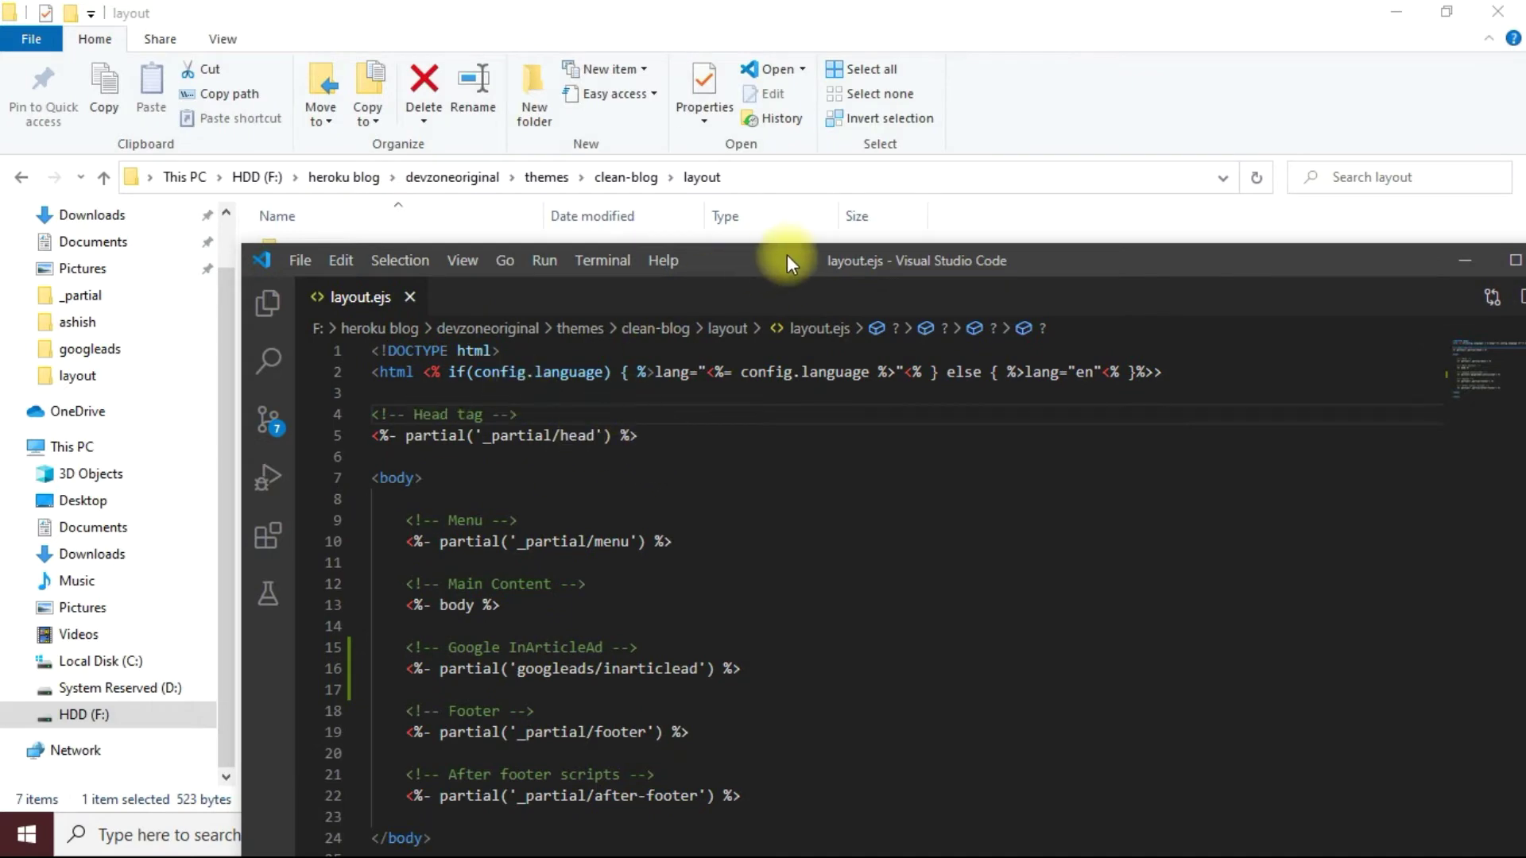
left_click_drag(787, 259, 982, 410)
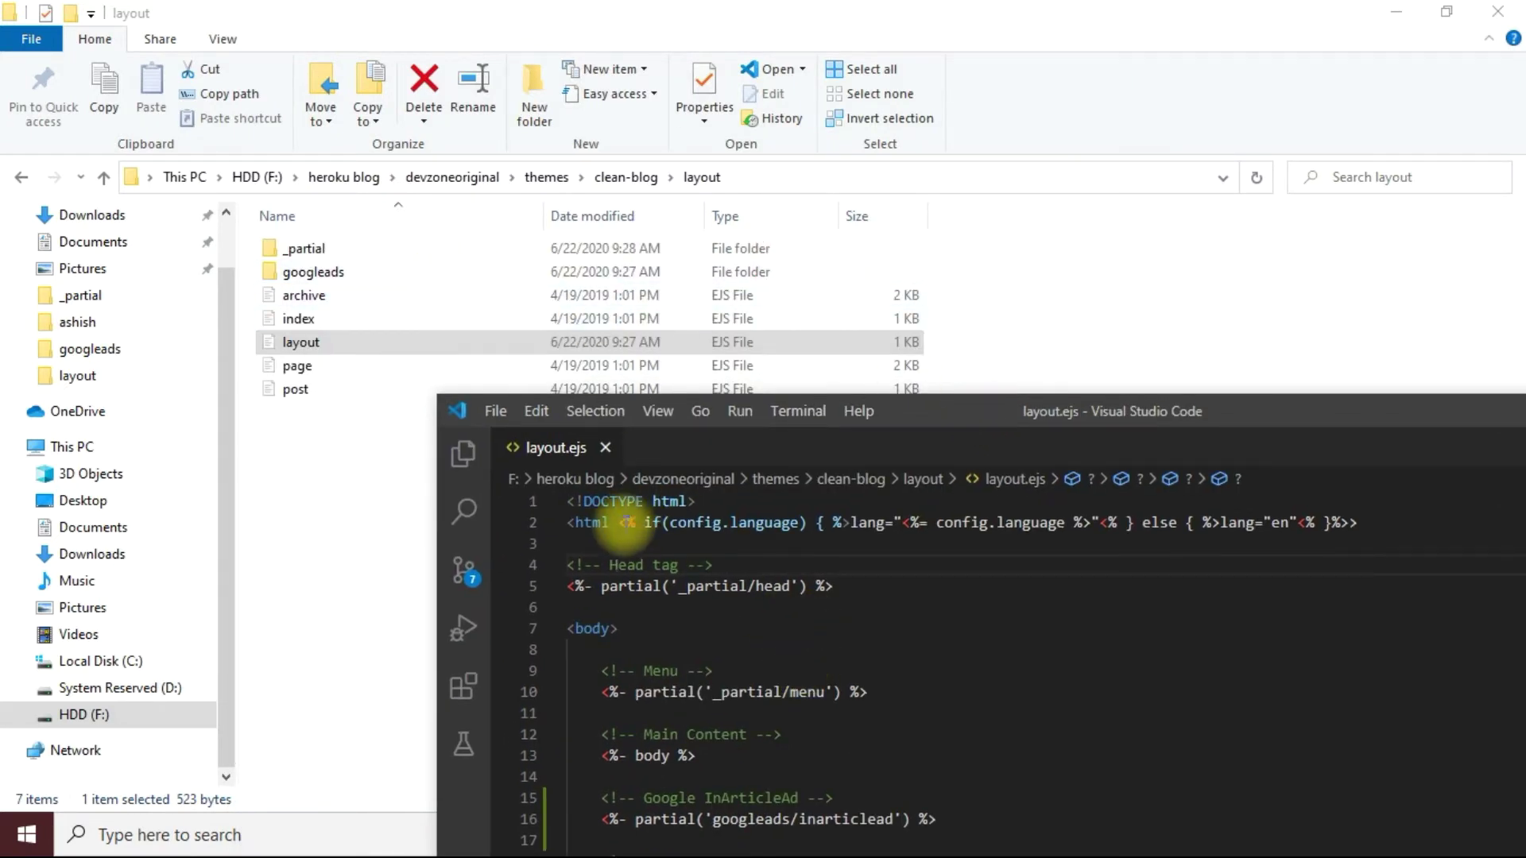
left_click_drag(919, 412, 815, 182)
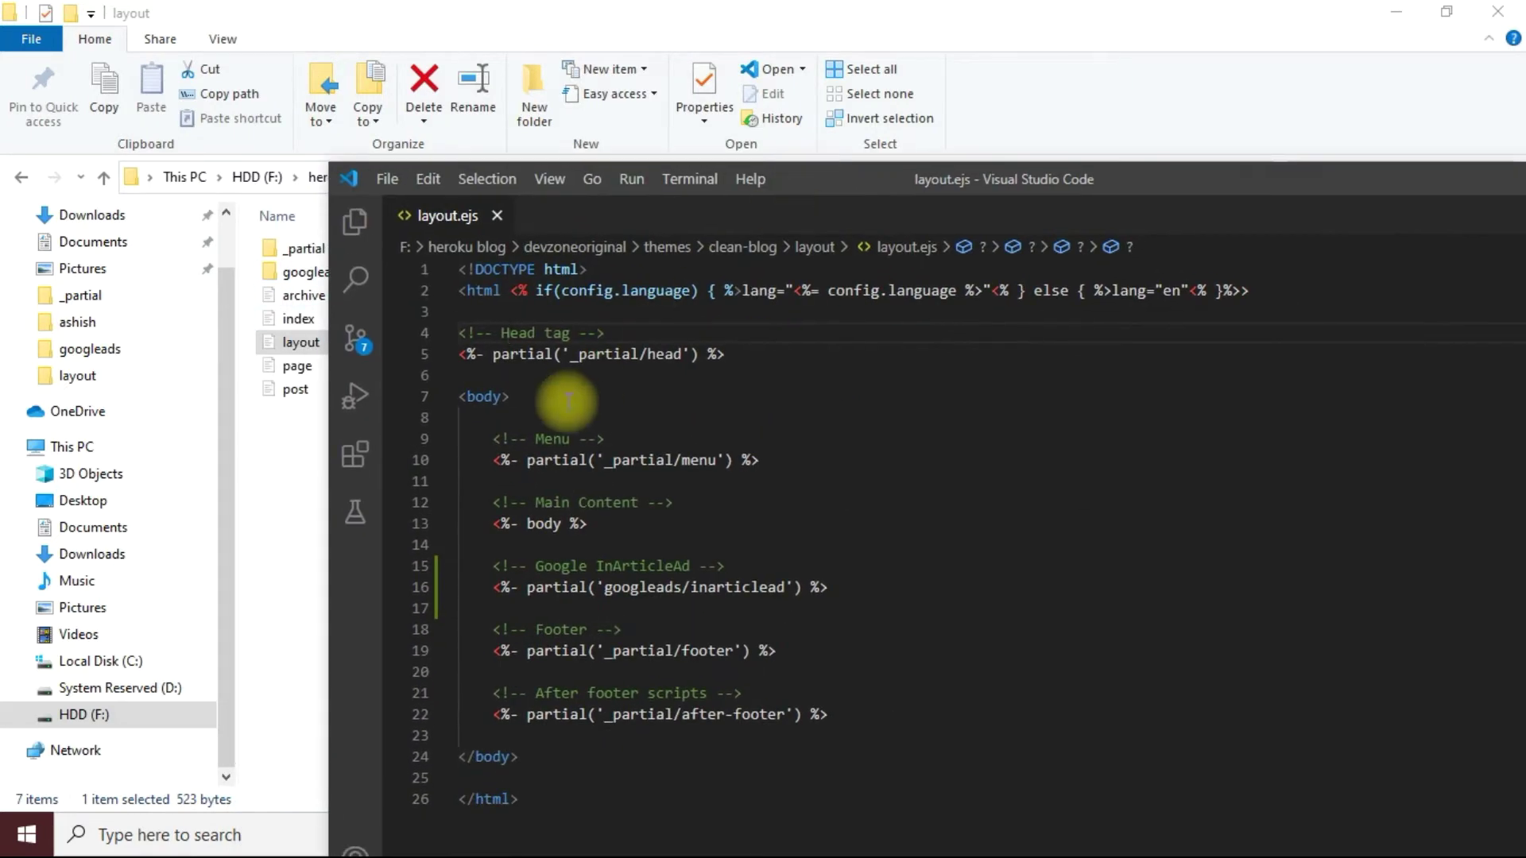
Step: Point out the _partial/head include on line 5, then open the theme's _partial folder
left_click(770, 358)
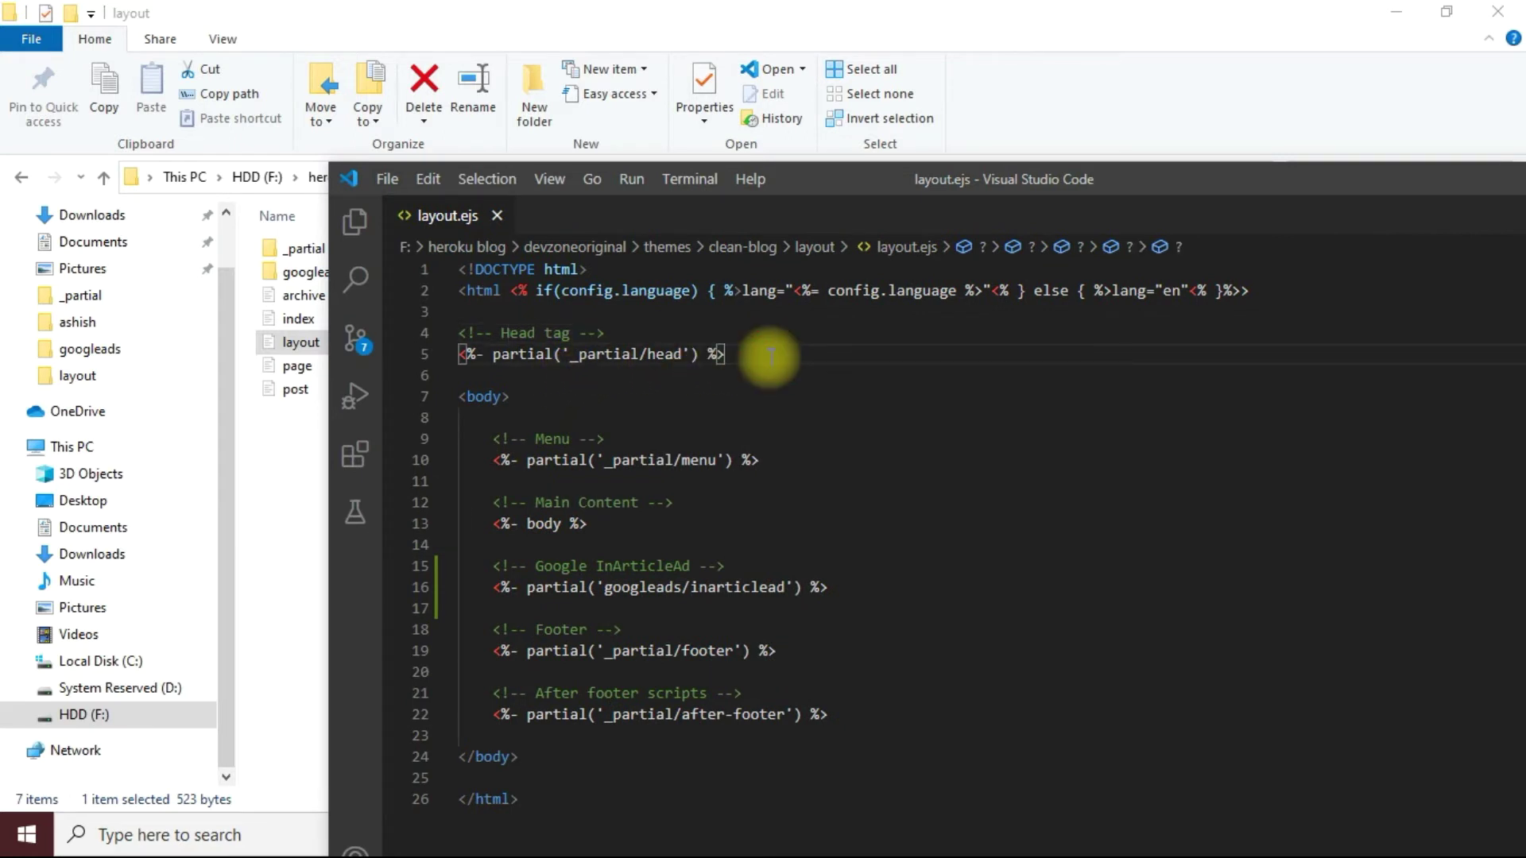
left_click_drag(768, 356, 449, 337)
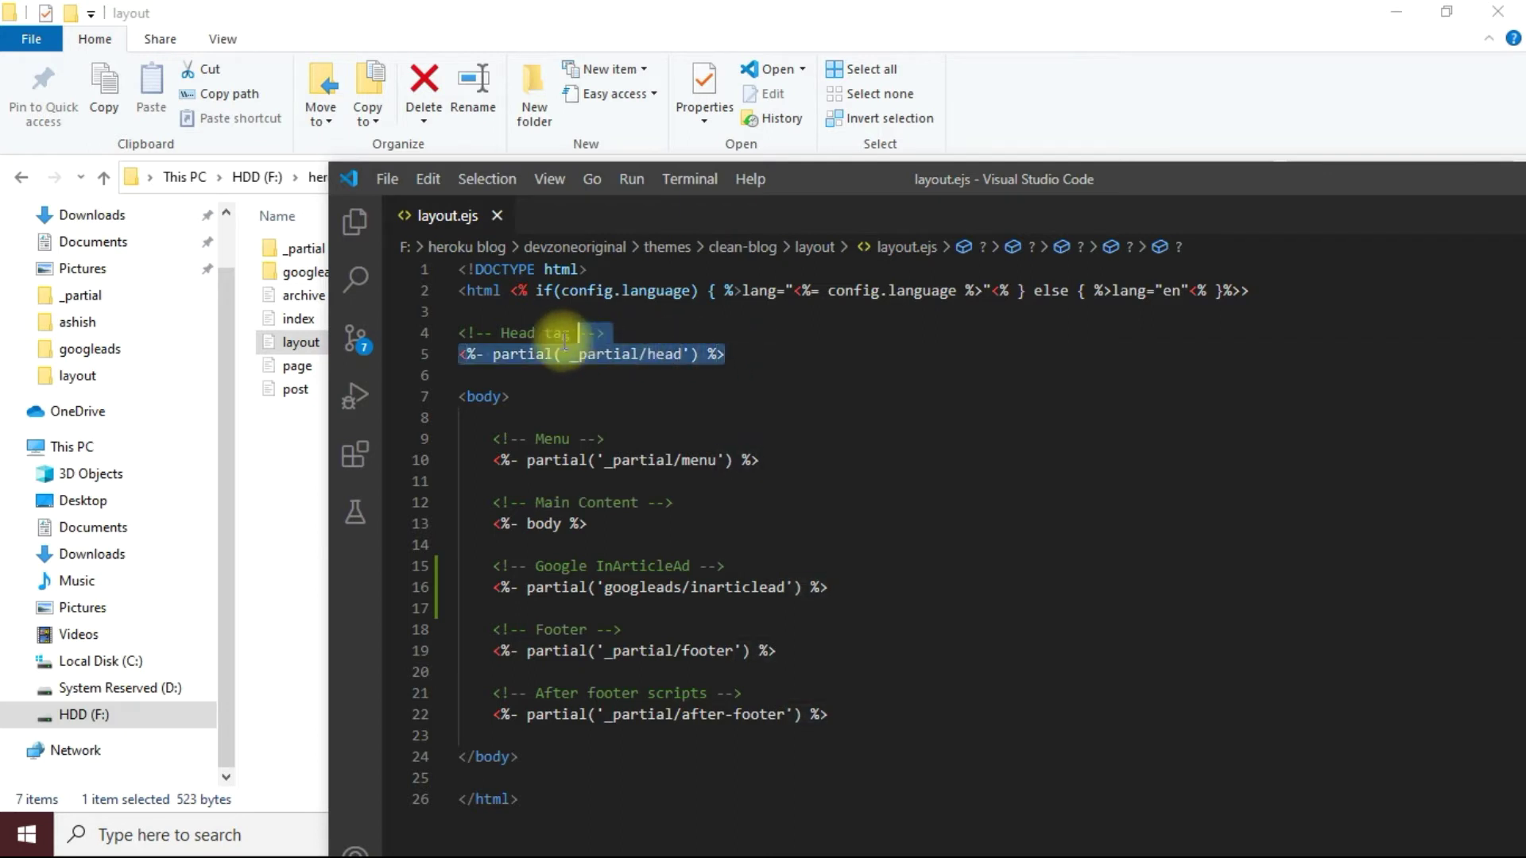
left_click(511, 353)
double_click(529, 354)
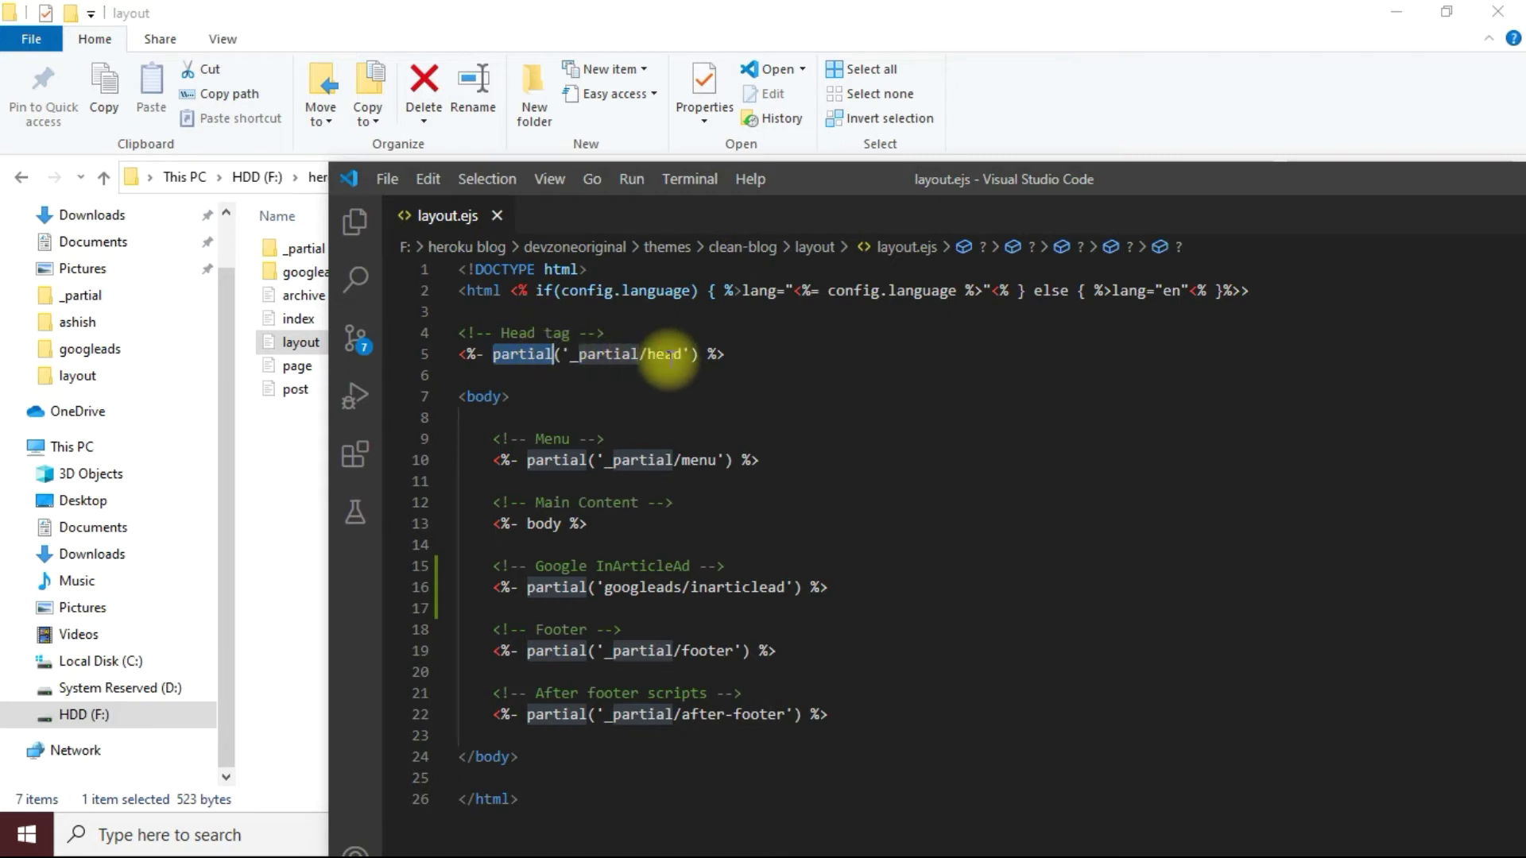
left_click(672, 353)
left_click_drag(841, 181, 1020, 178)
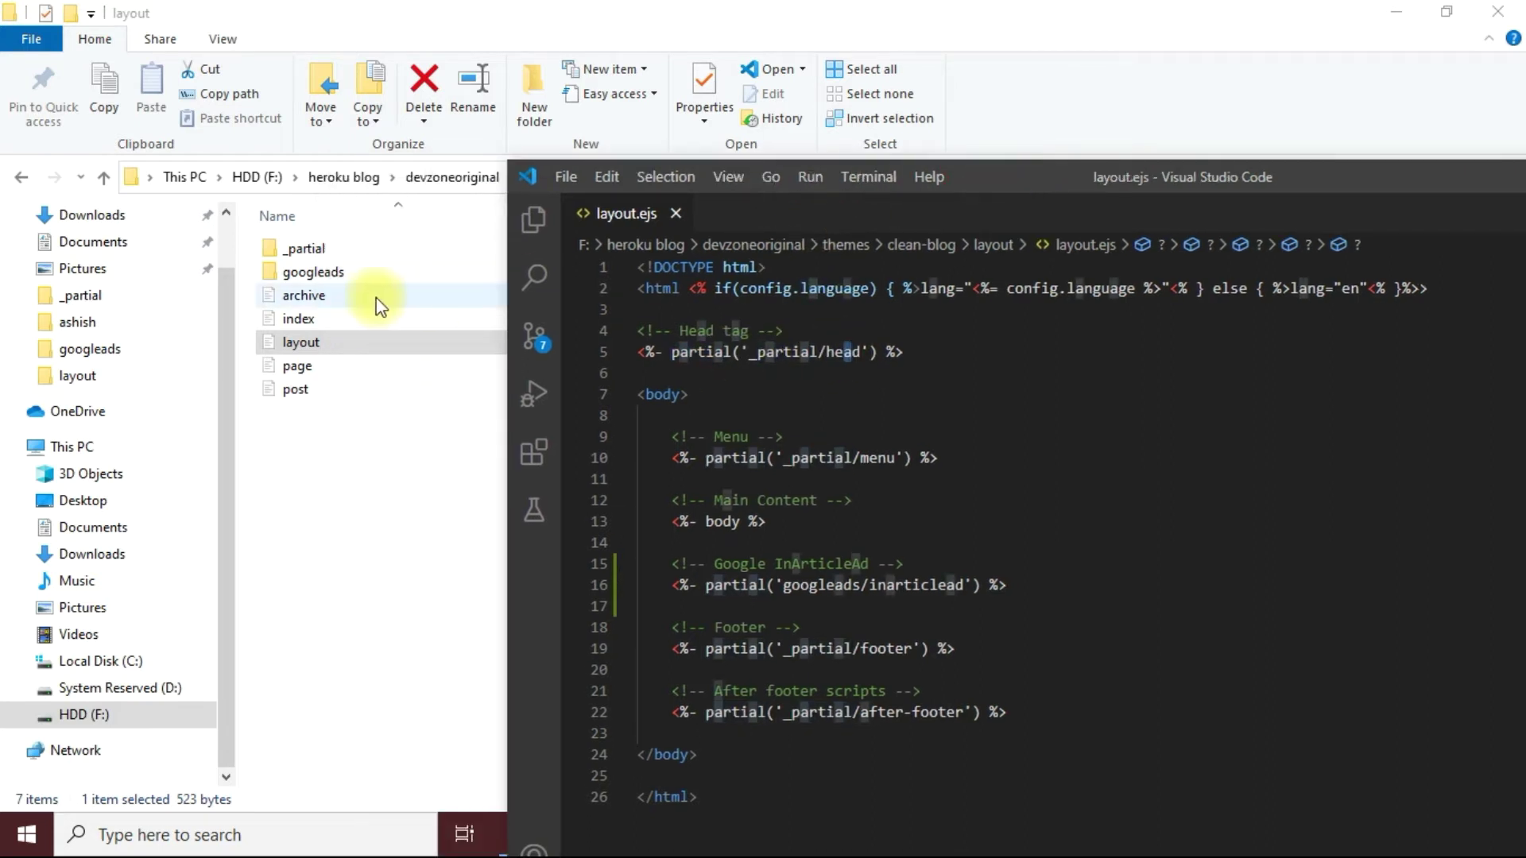
double_click(360, 256)
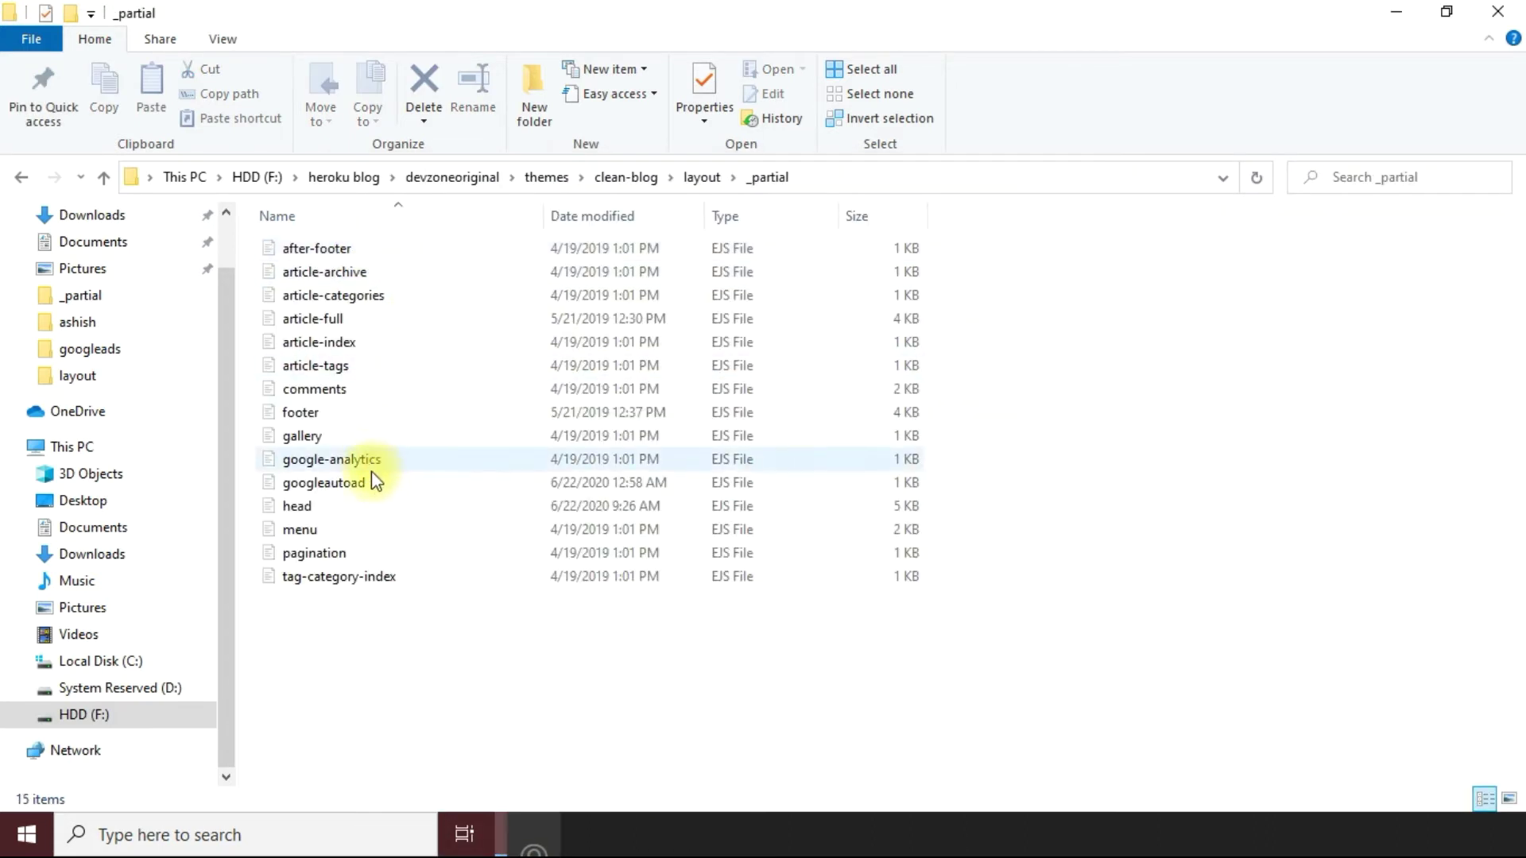
Step: Open head.ejs, find its Google Ad googleautoad include, and maximize the editor
double_click(366, 512)
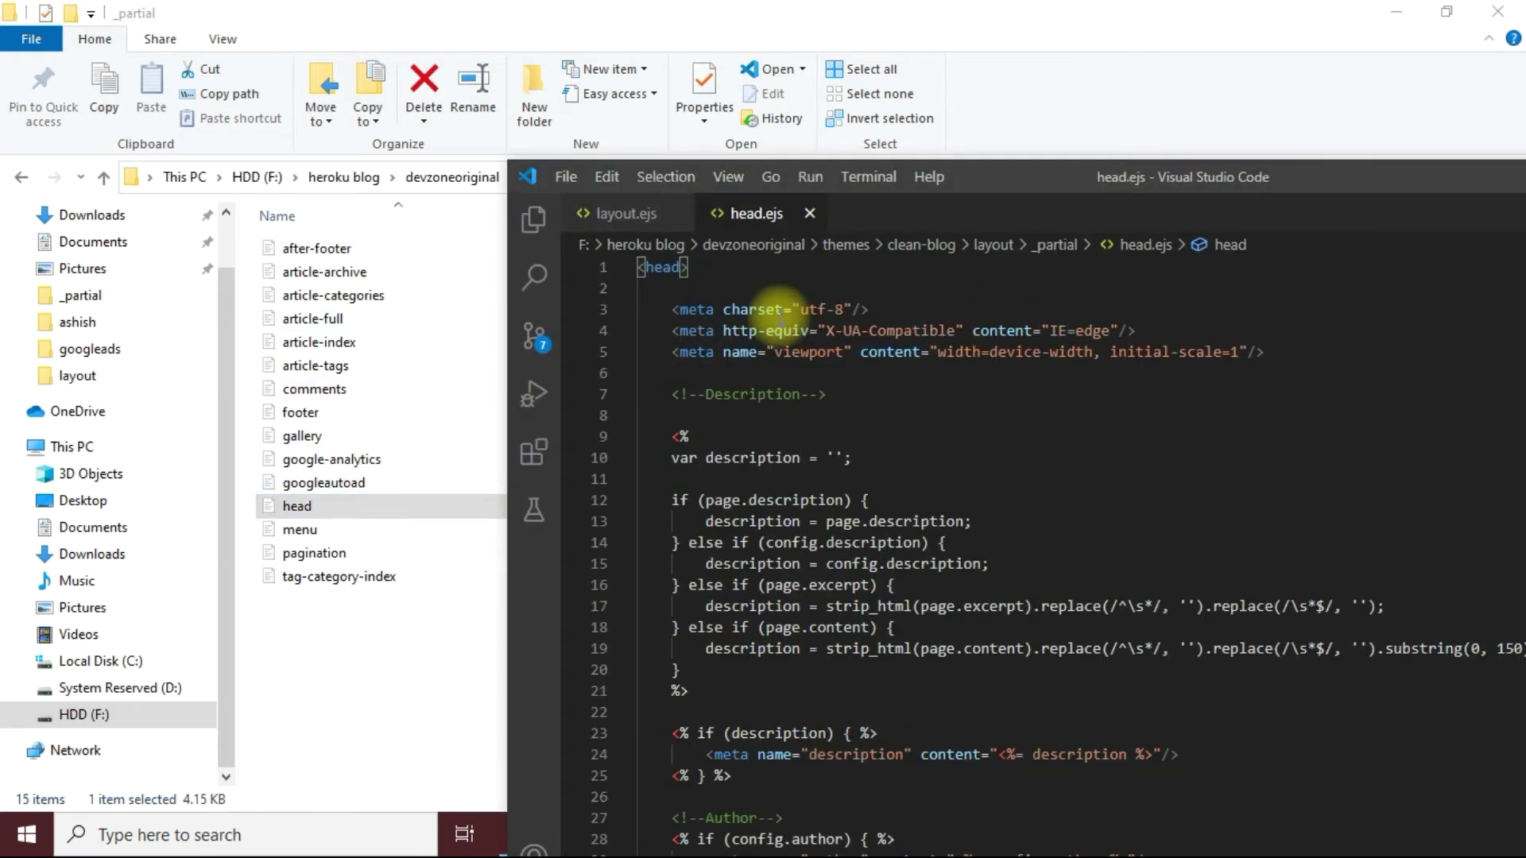
scroll(840, 345, "down", 4)
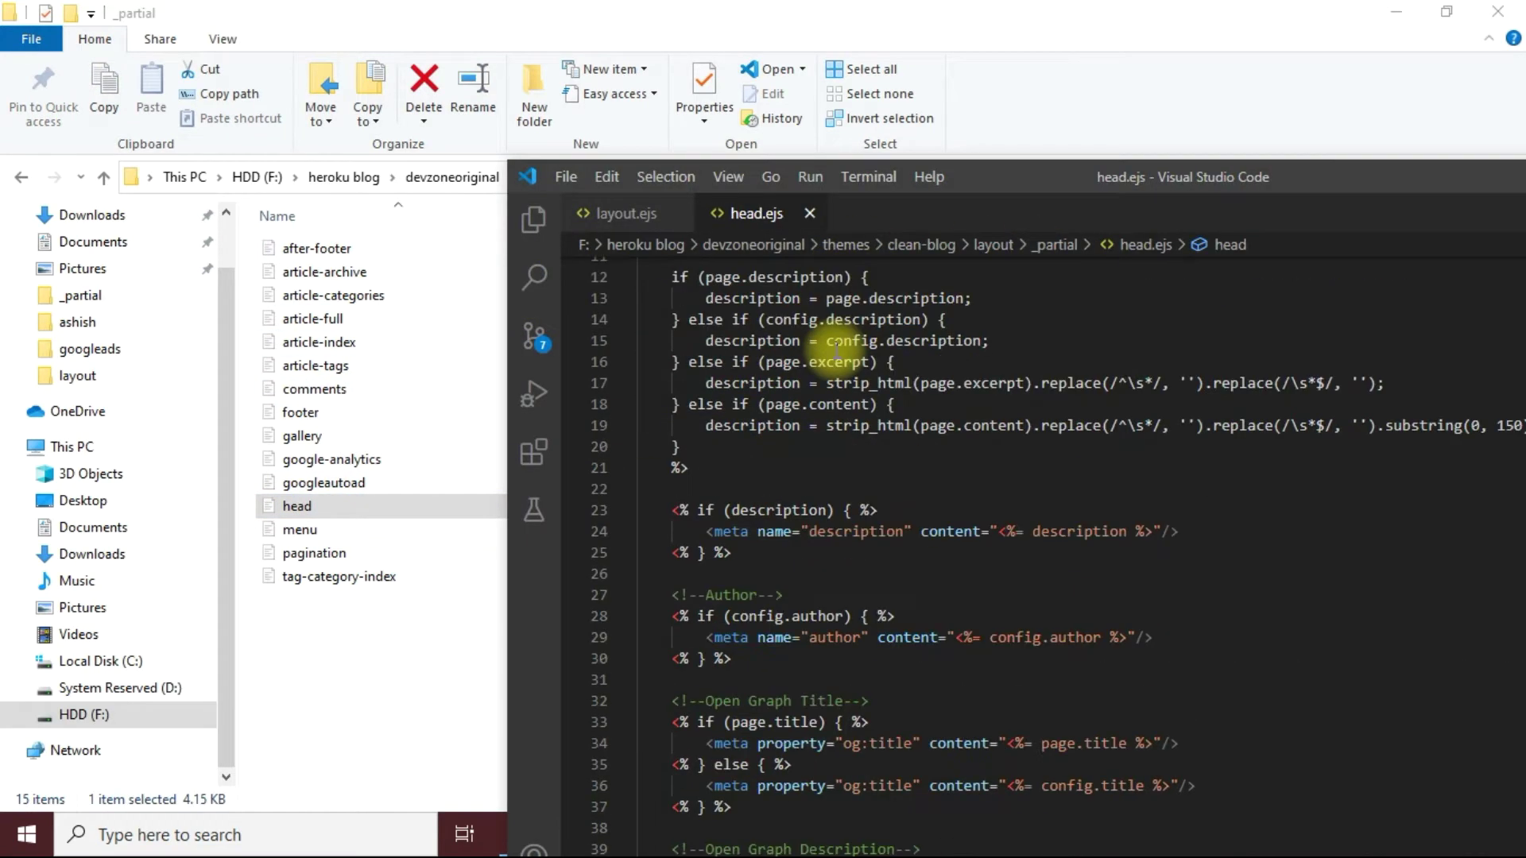
scroll(834, 346, "down", 7)
scroll(835, 349, "down", 6)
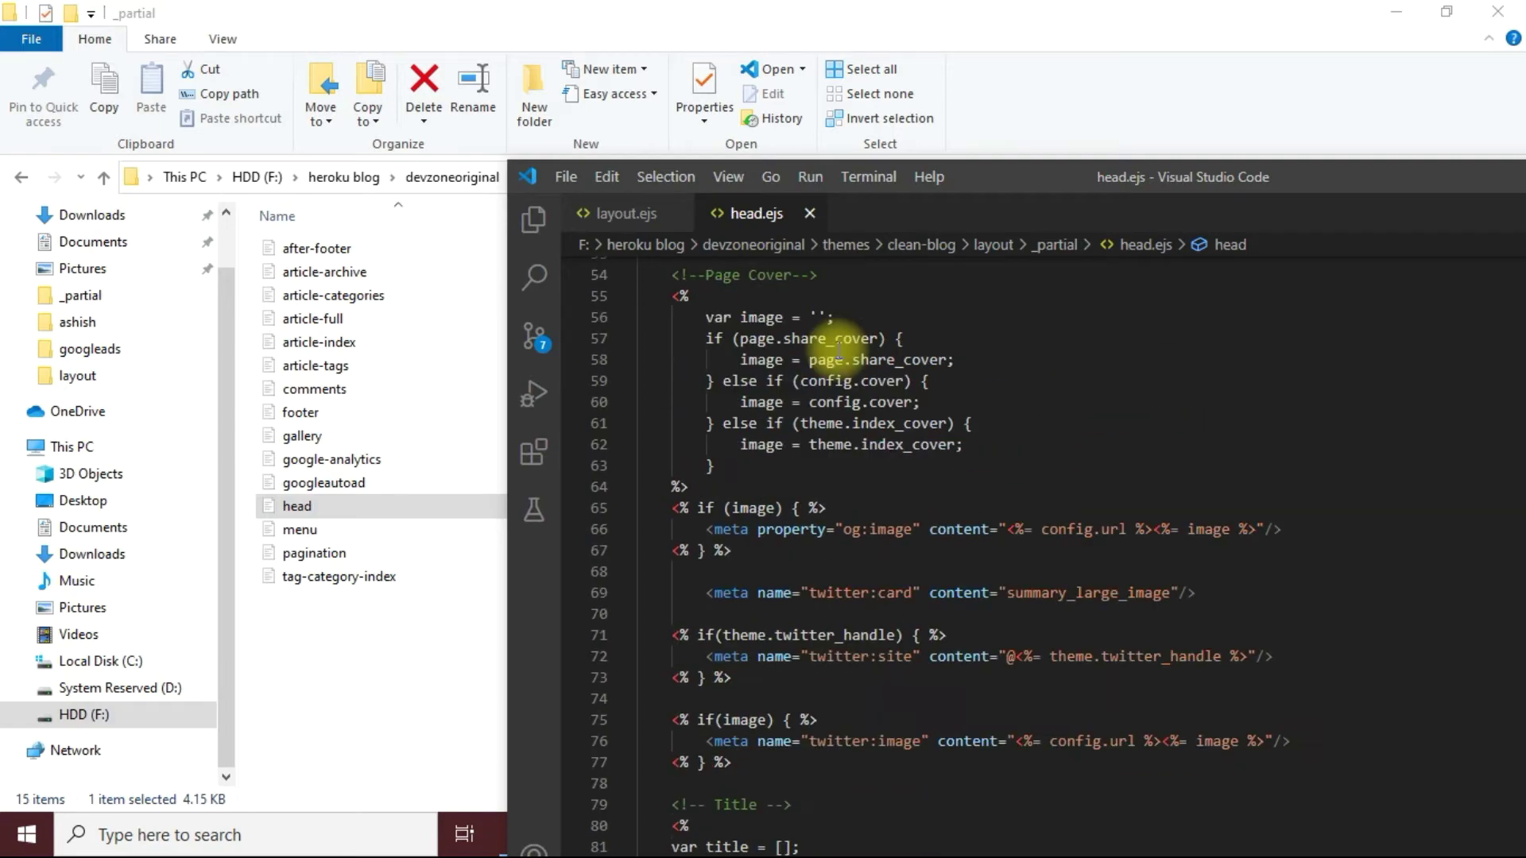
scroll(837, 352, "down", 6)
scroll(841, 348, "down", 7)
scroll(841, 350, "down", 6)
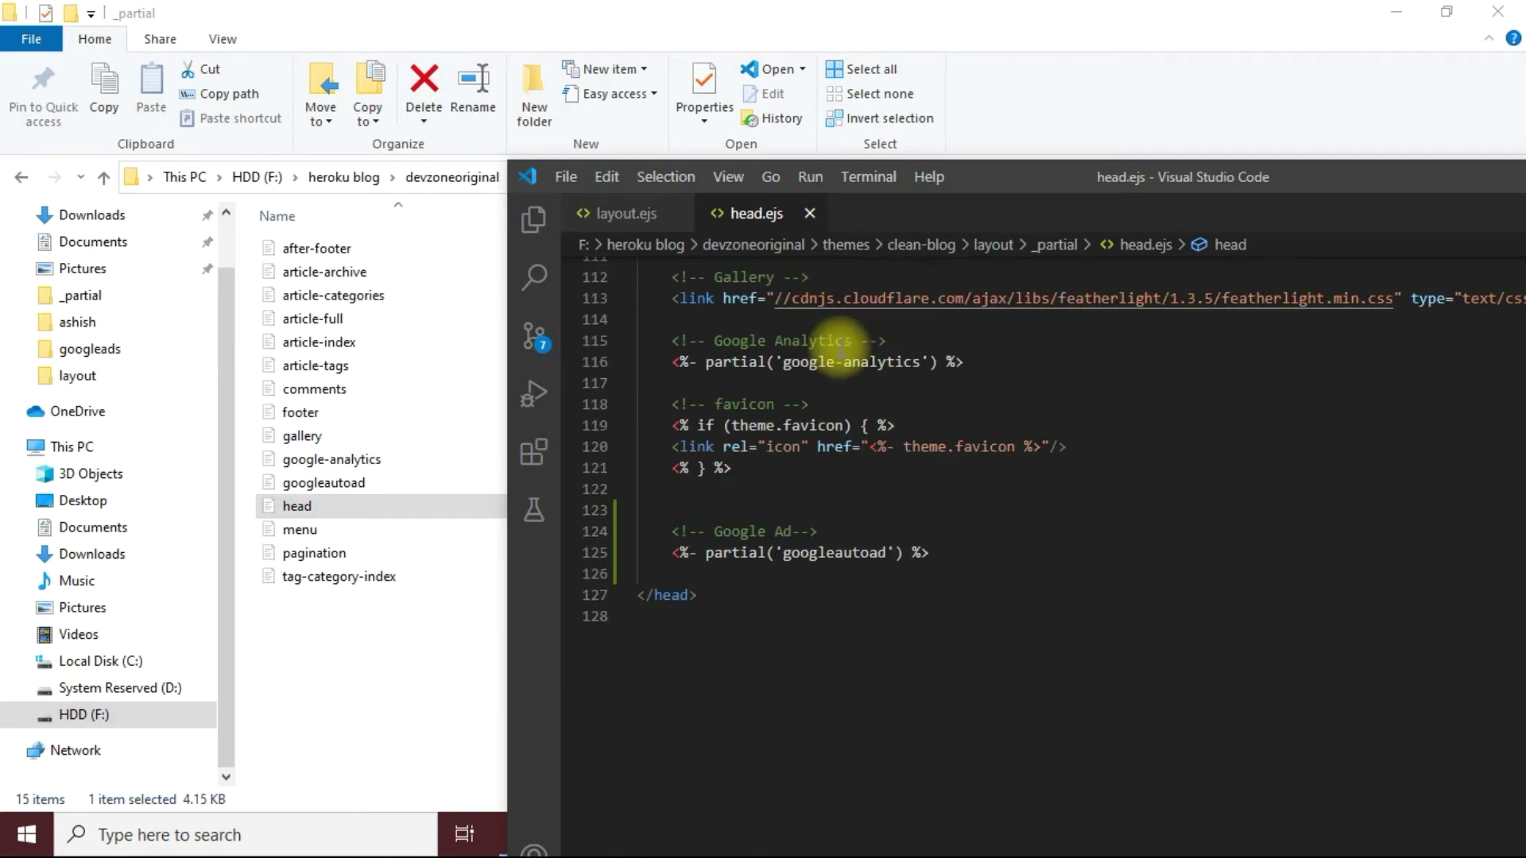
scroll(839, 352, "up", 7)
scroll(838, 354, "up", 1)
scroll(838, 354, "up", 4)
scroll(839, 352, "down", 7)
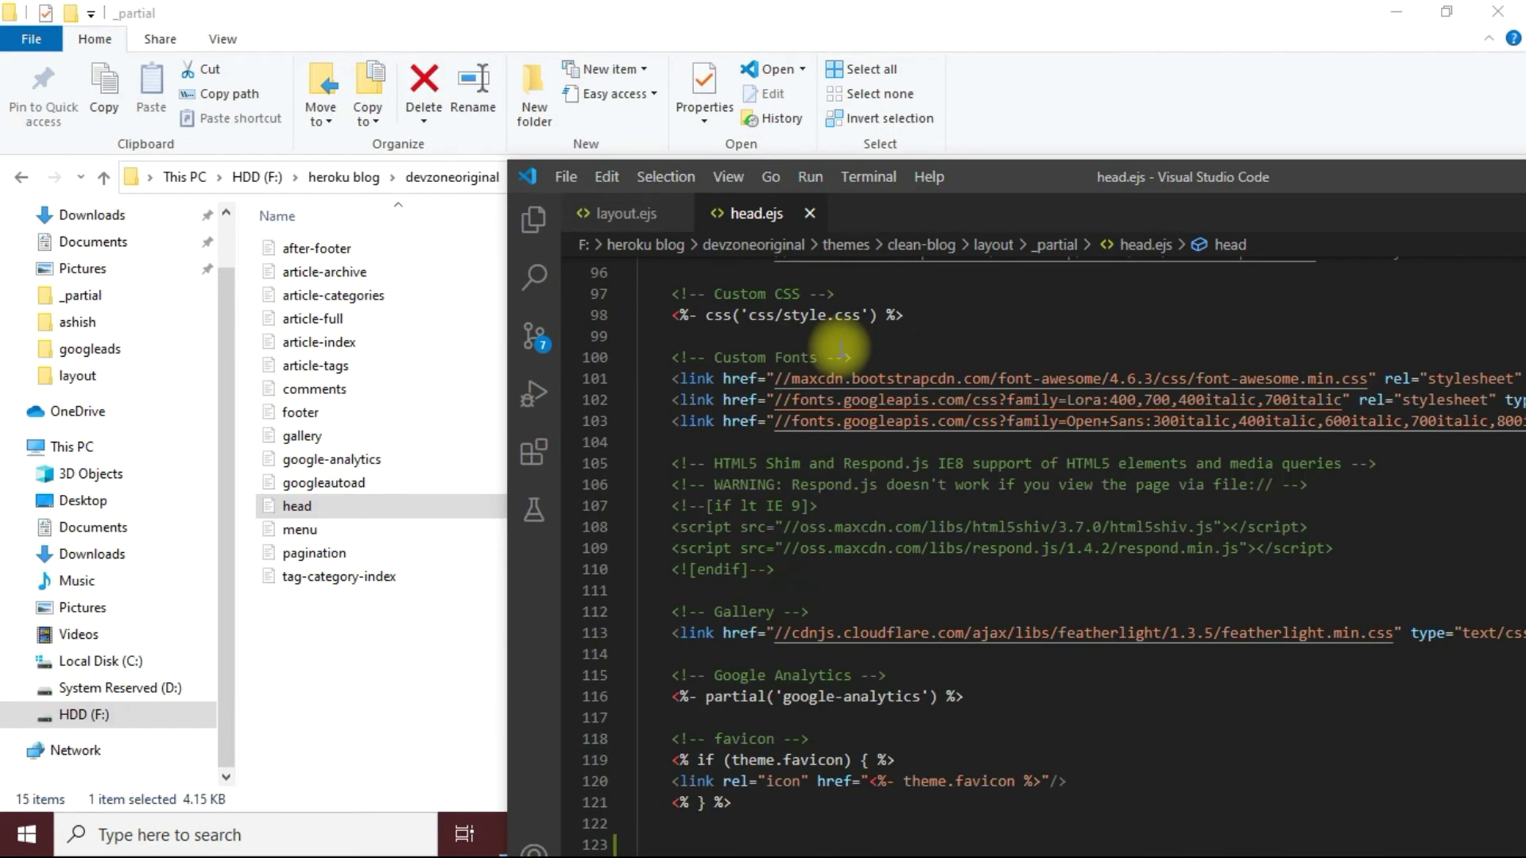
scroll(840, 350, "down", 6)
scroll(840, 349, "down", 2)
scroll(840, 350, "up", 2)
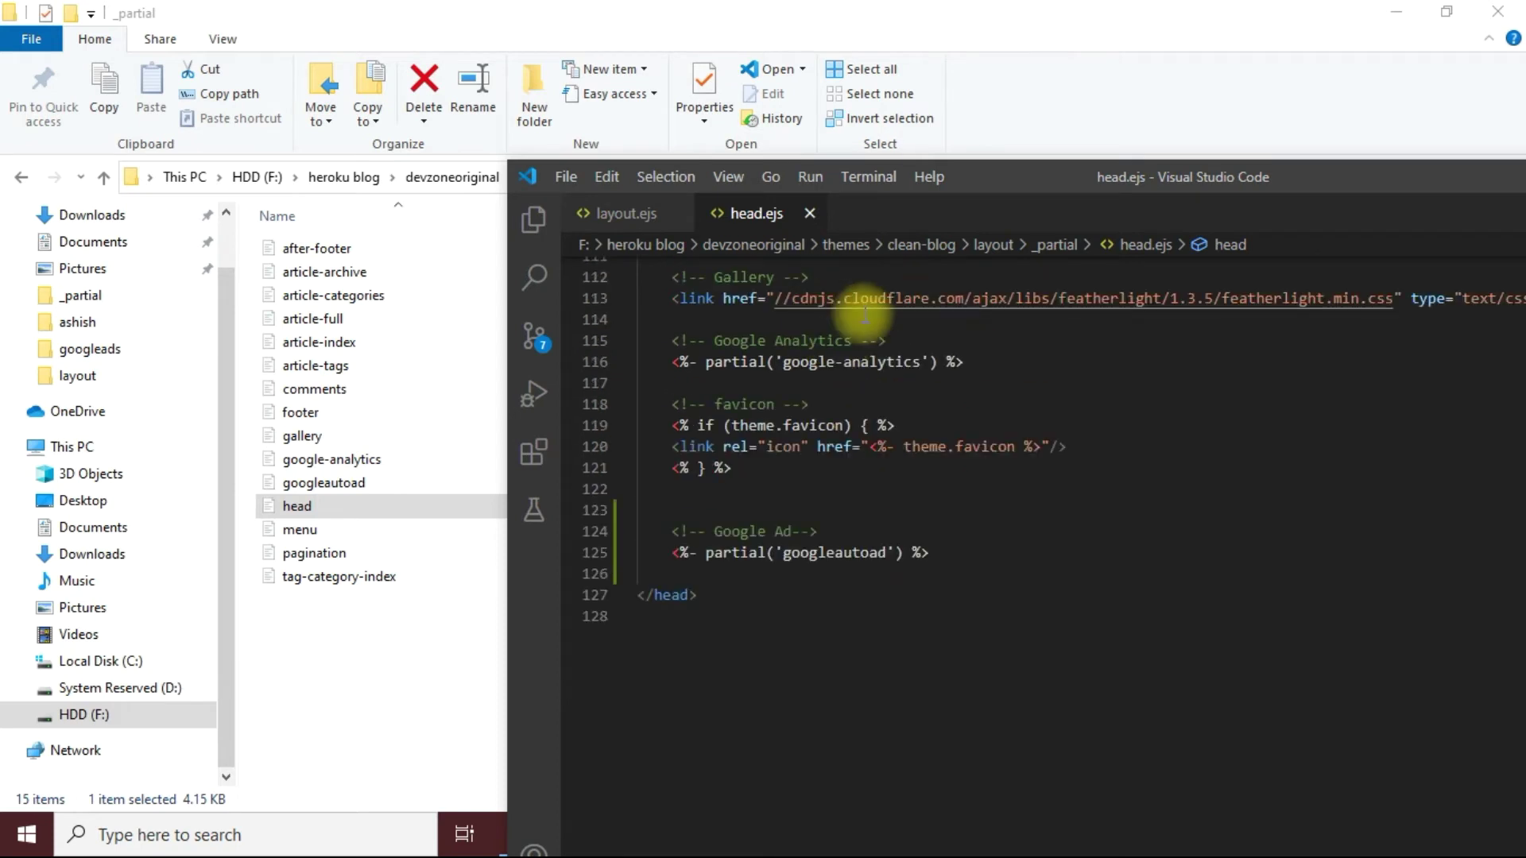
mouse_move(1170, 170)
left_mouse_down()
mouse_move(940, 108)
mouse_move(1131, 98)
mouse_move(1157, 125)
left_mouse_up()
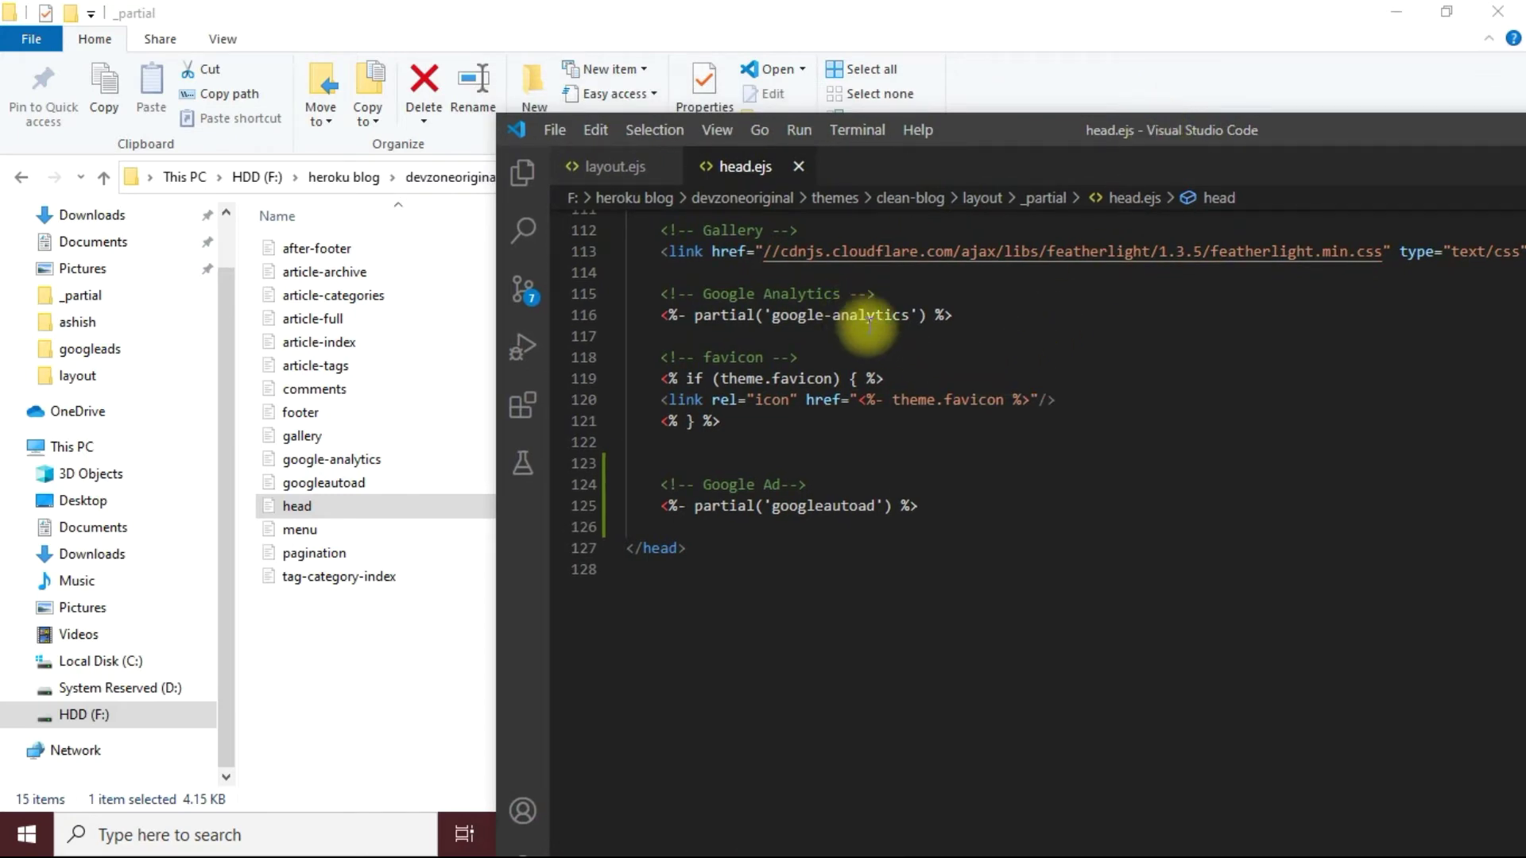
scroll(830, 409, "up", 1)
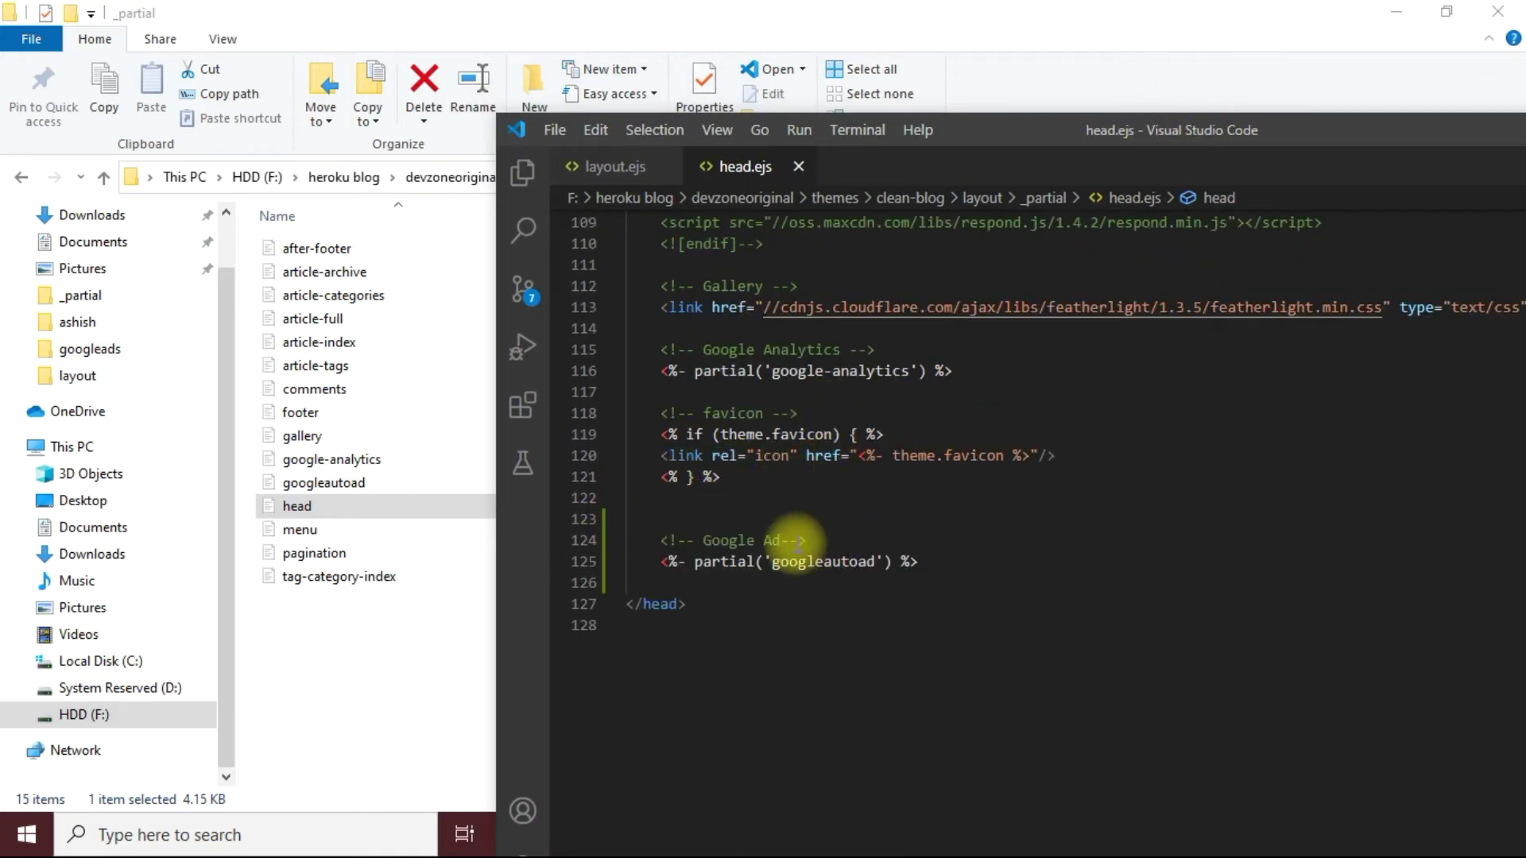
scroll(780, 542, "up", 4)
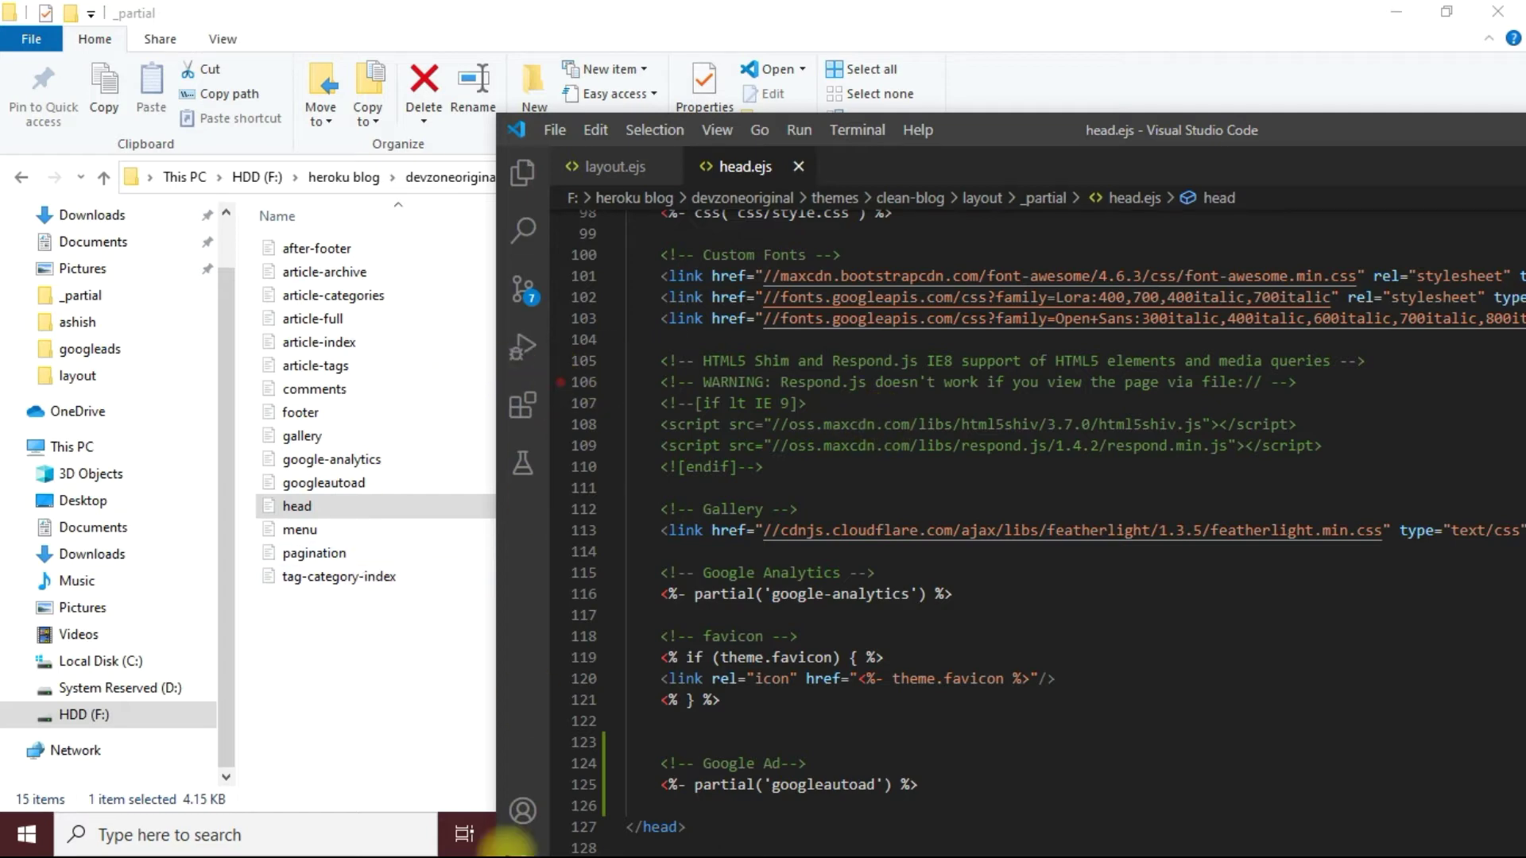
left_click_drag(1016, 120, 1131, 2)
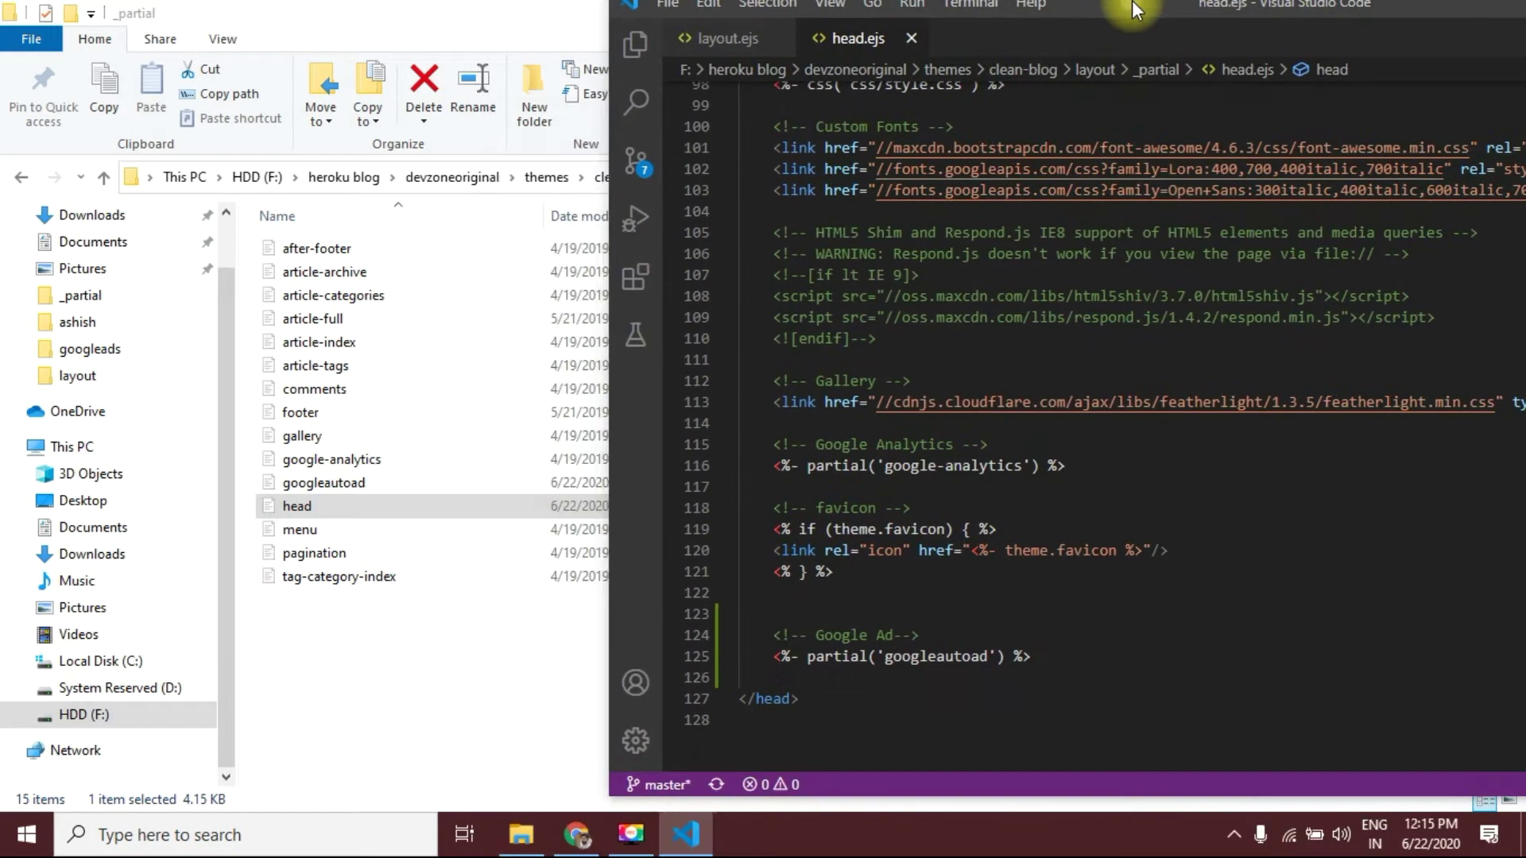
Step: Search 'google adsense' in a new Chrome tab and sign in to AdSense
left_click(578, 834)
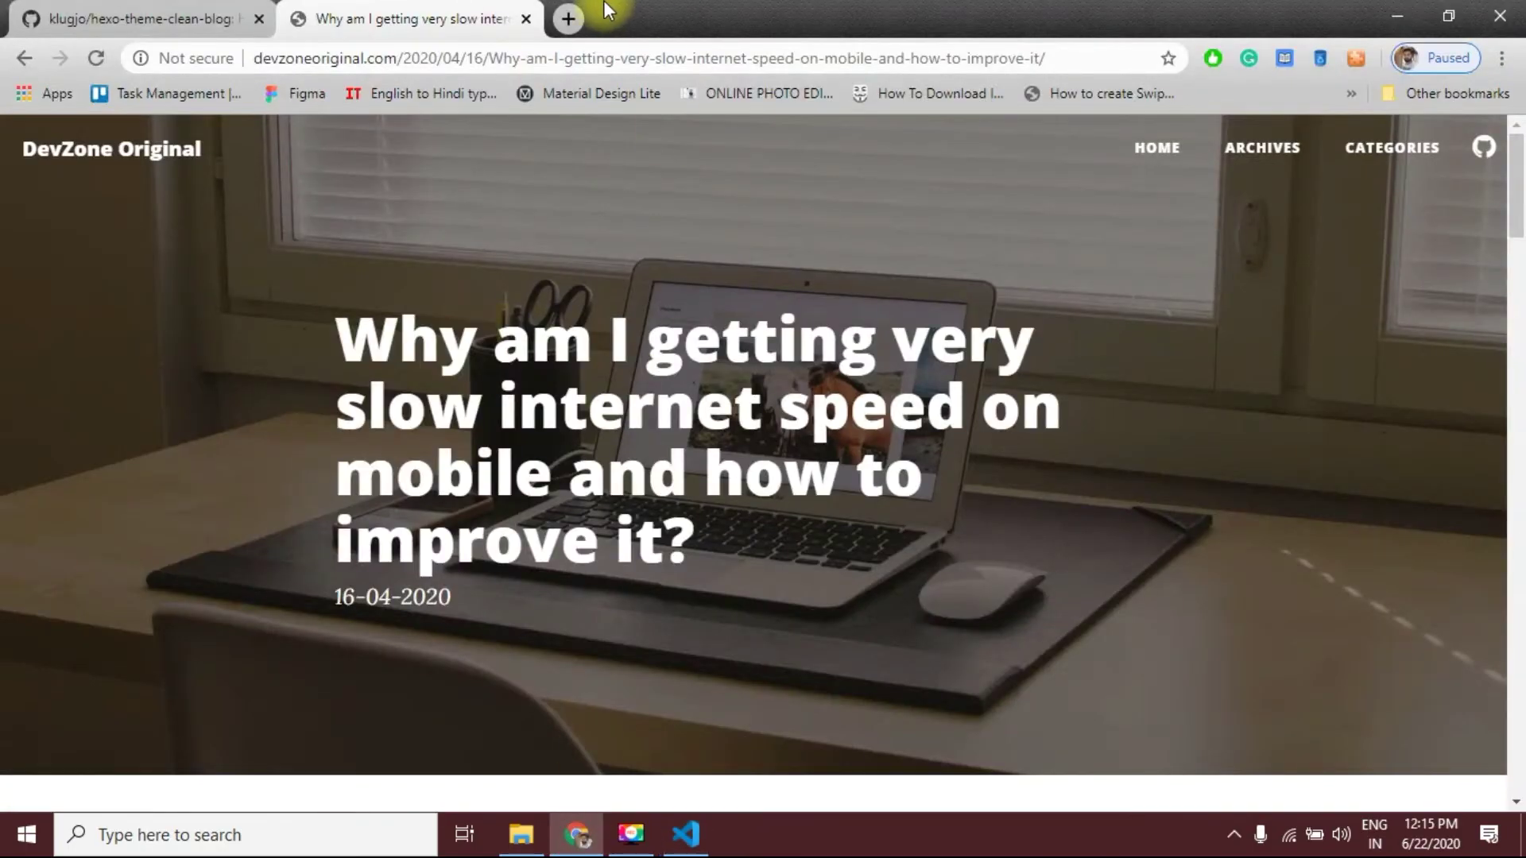
left_click(571, 20)
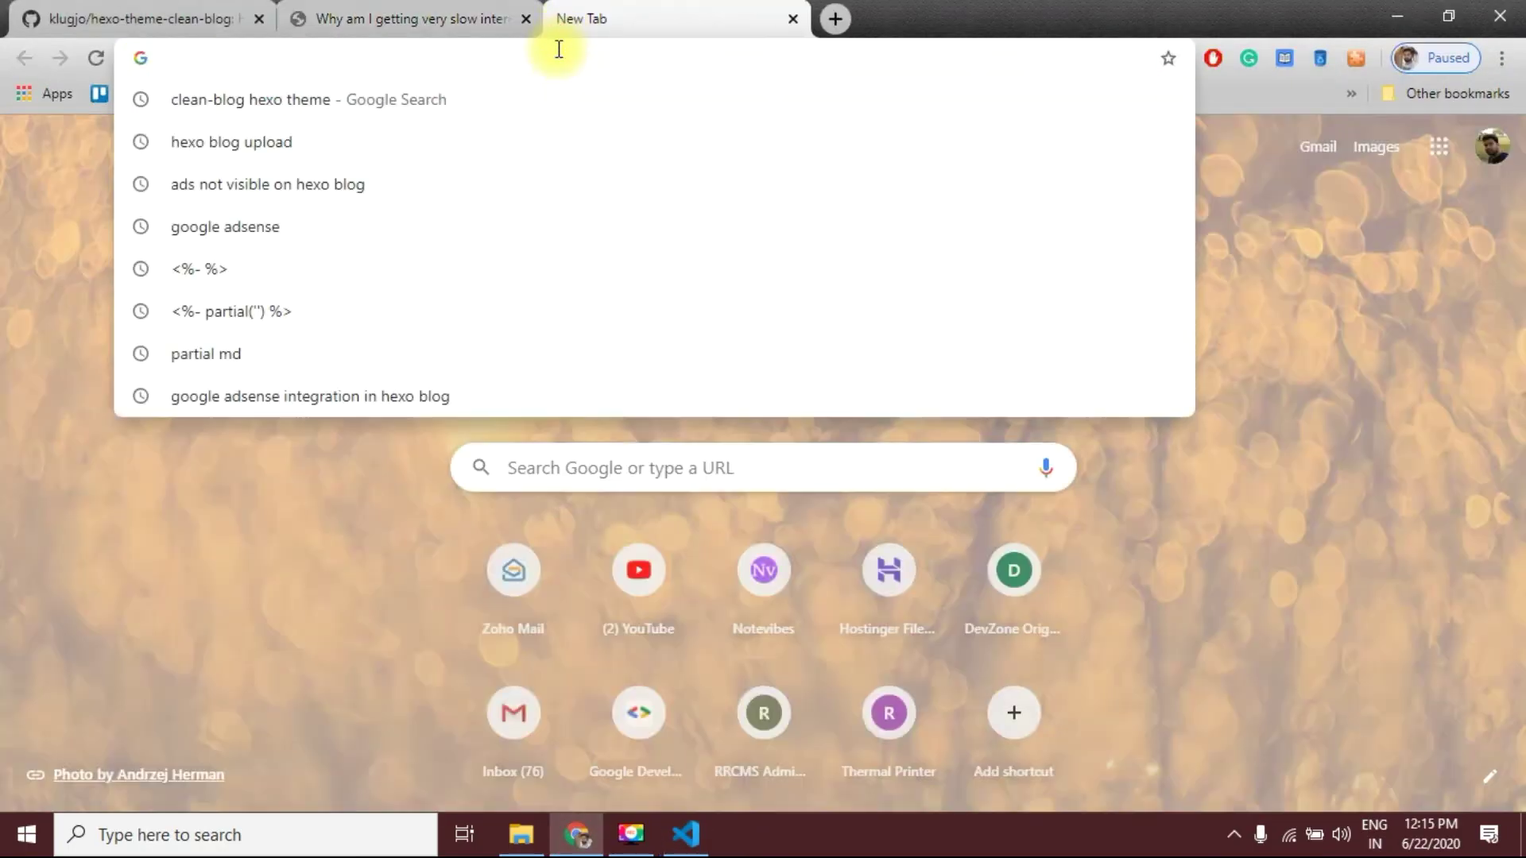
type("a")
key("BackSpace")
type("go")
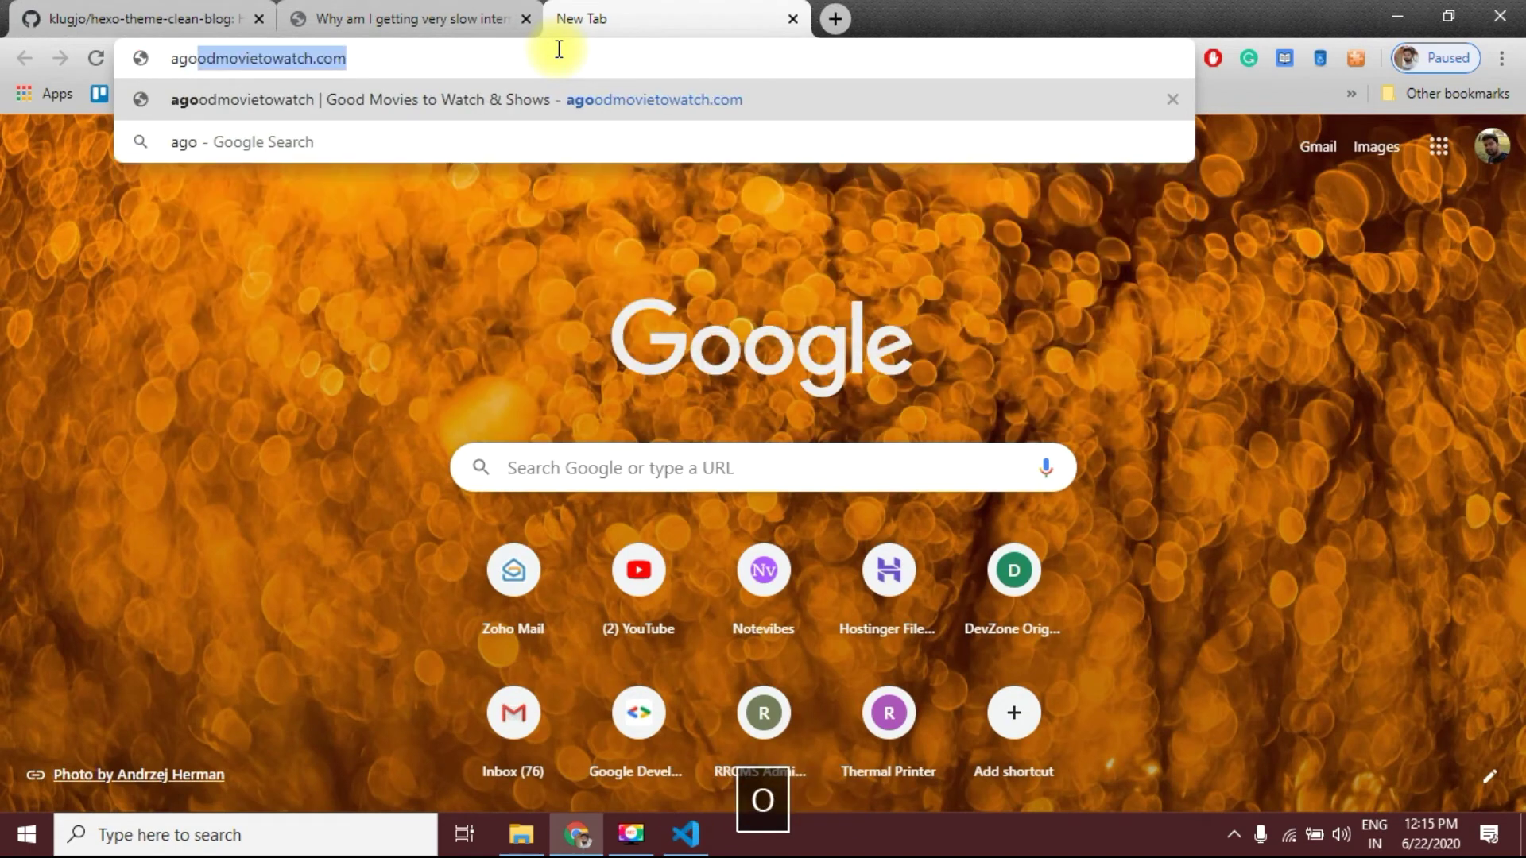
type("ogle ")
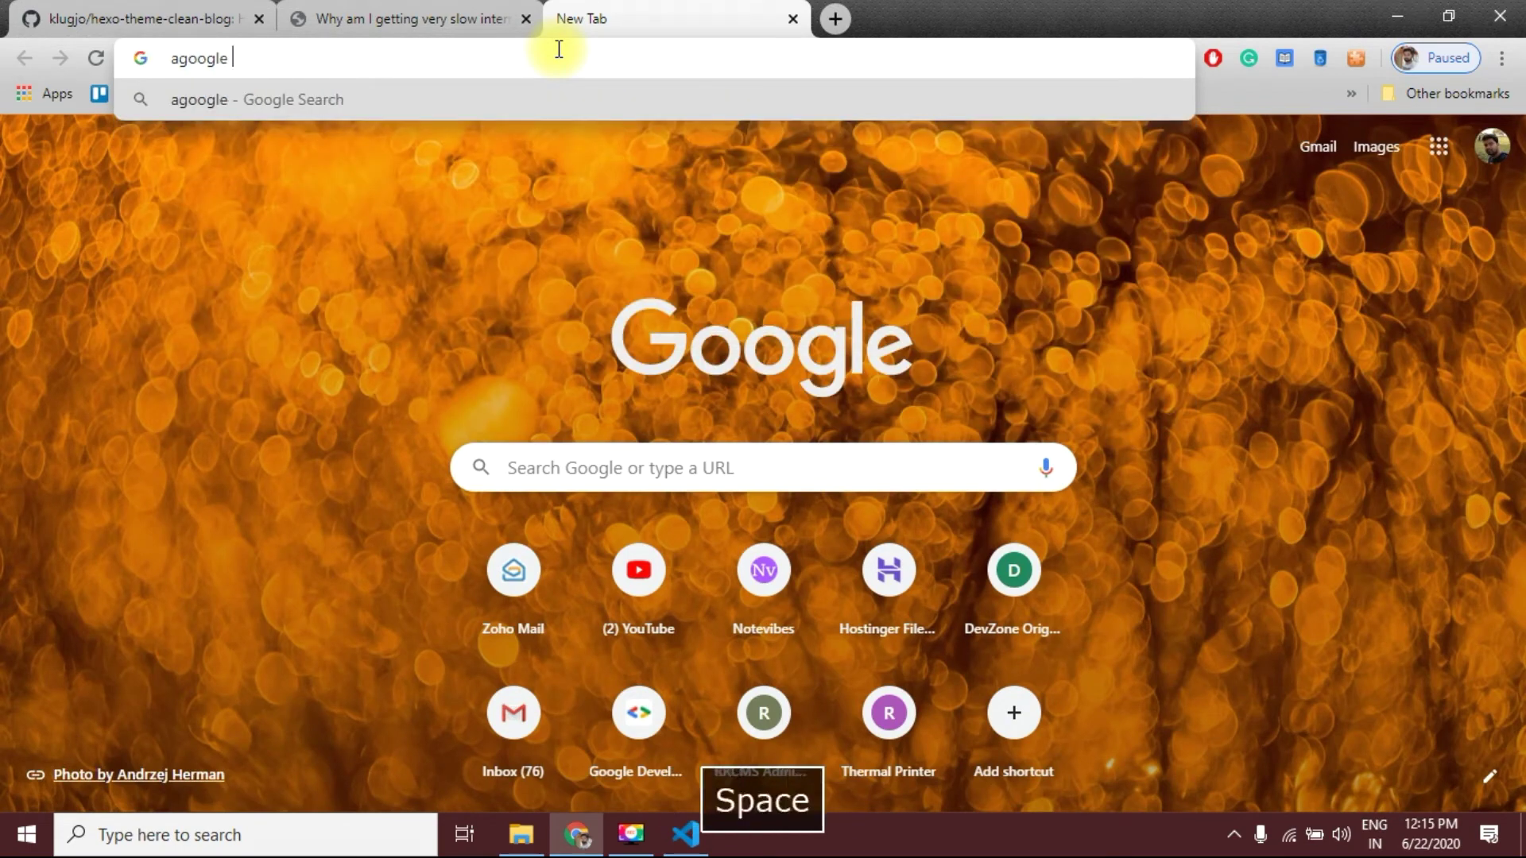
type("adsense")
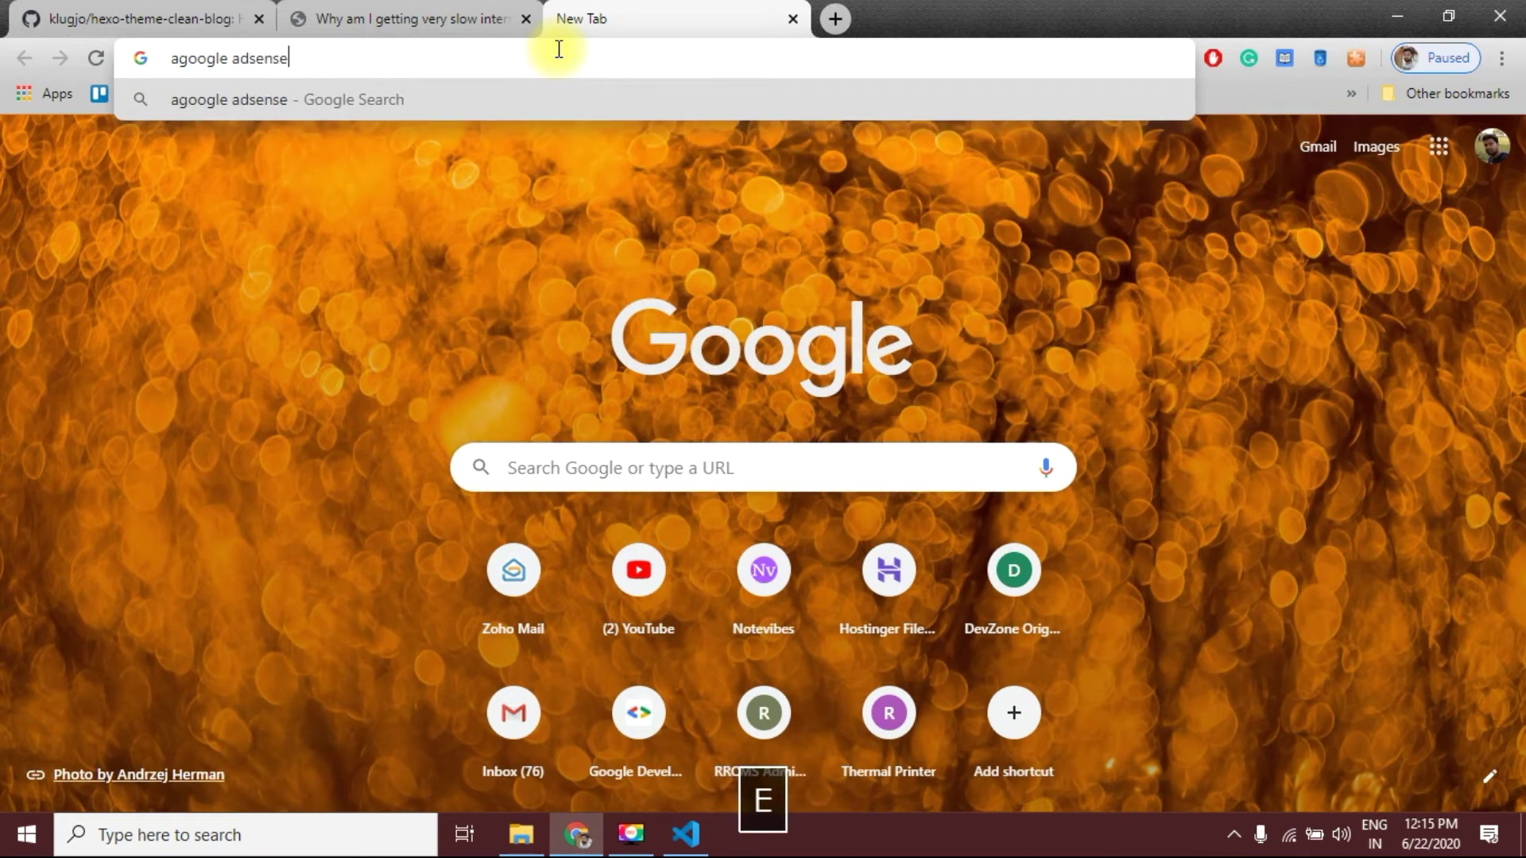
key("Return")
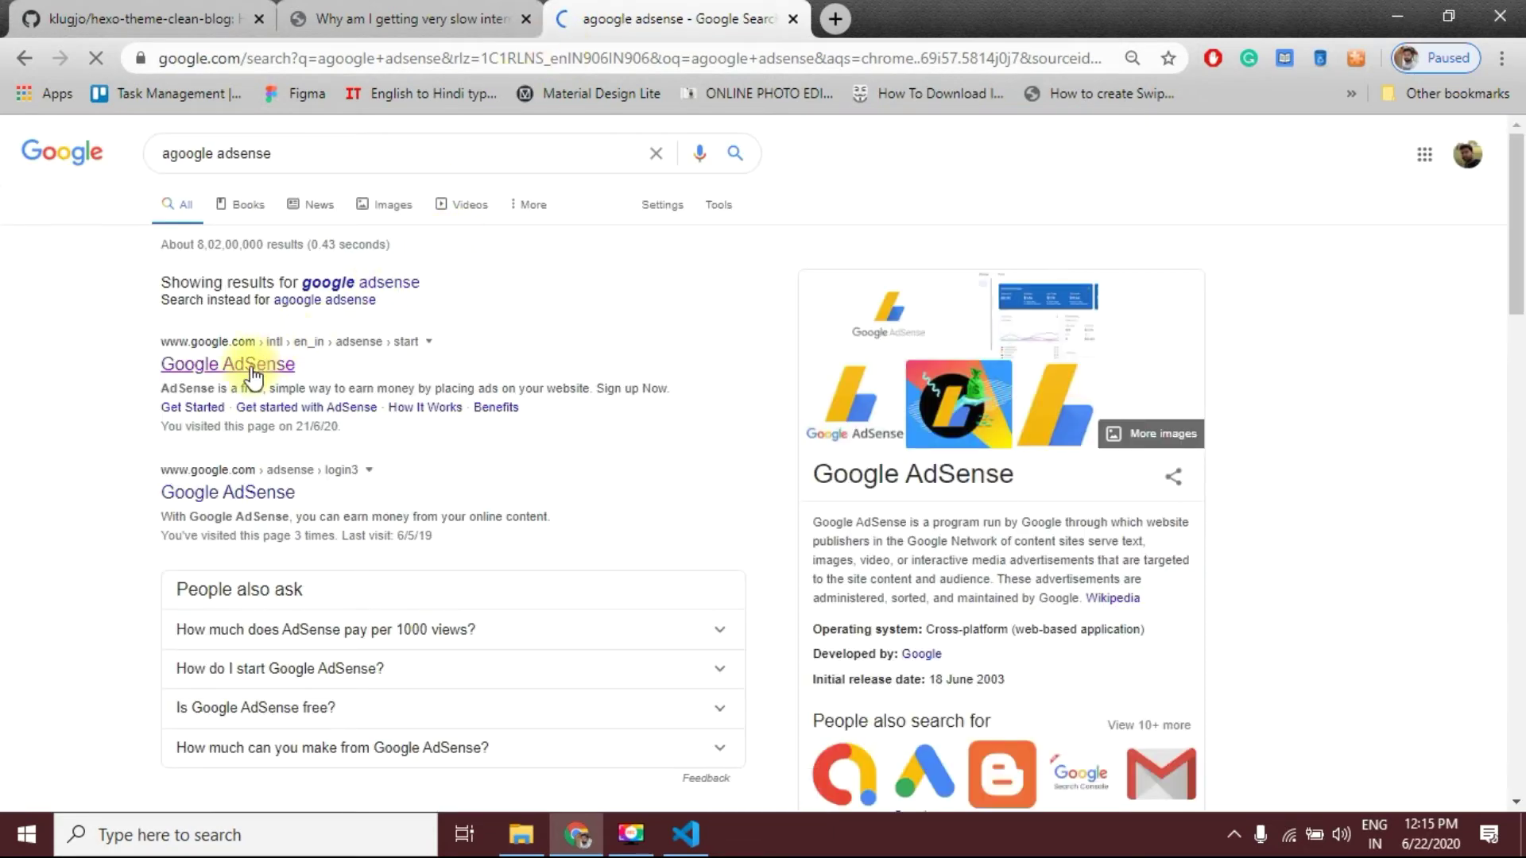
left_click(395, 354)
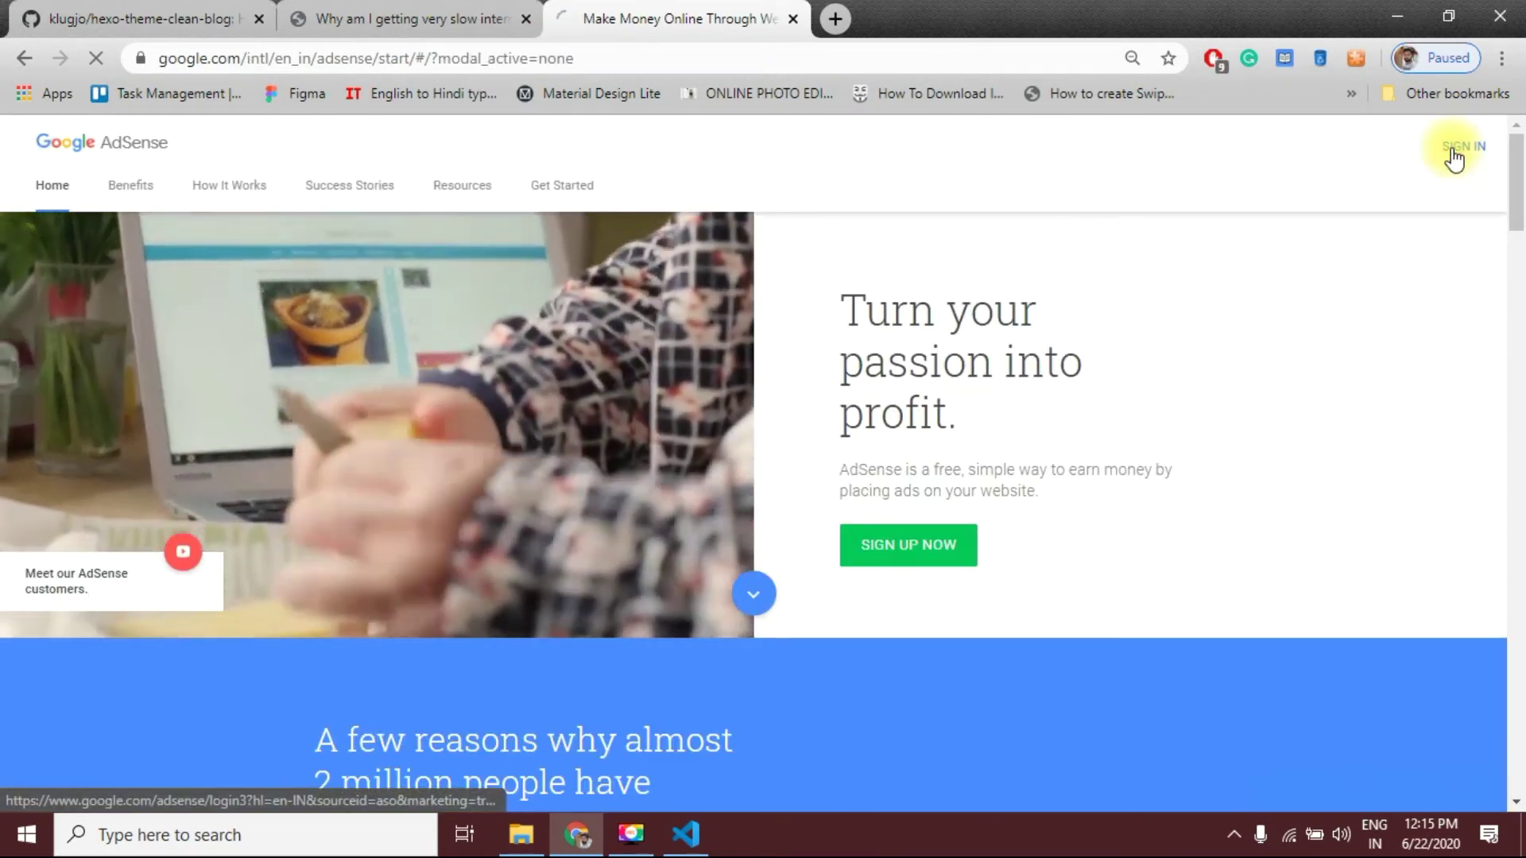
left_click(1463, 146)
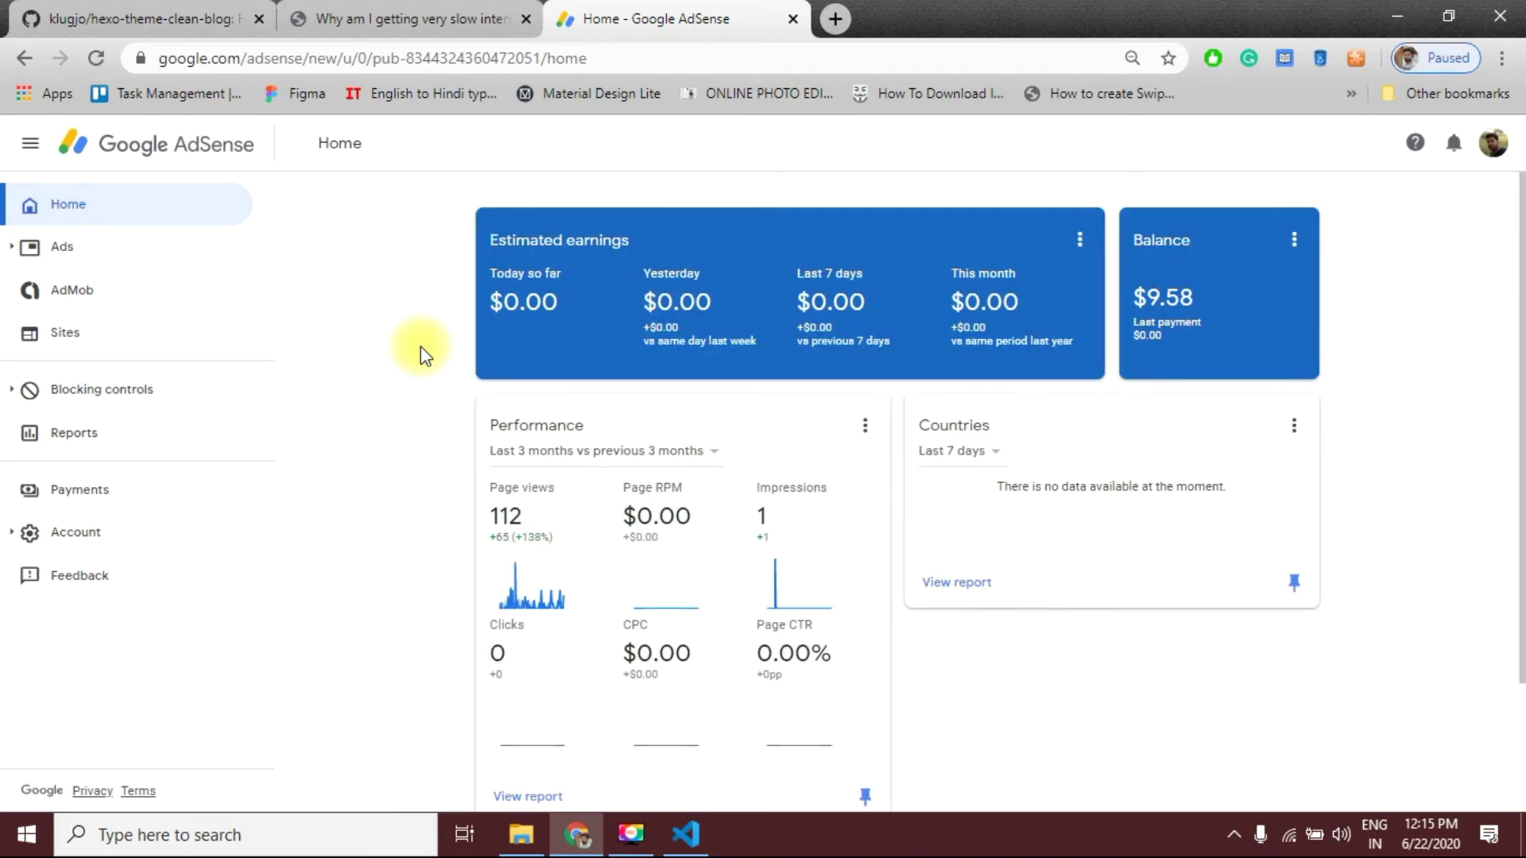
Step: From Ads overview, go to Sites, add devzoneoriginal.com, and continue with Next
left_click(68, 247)
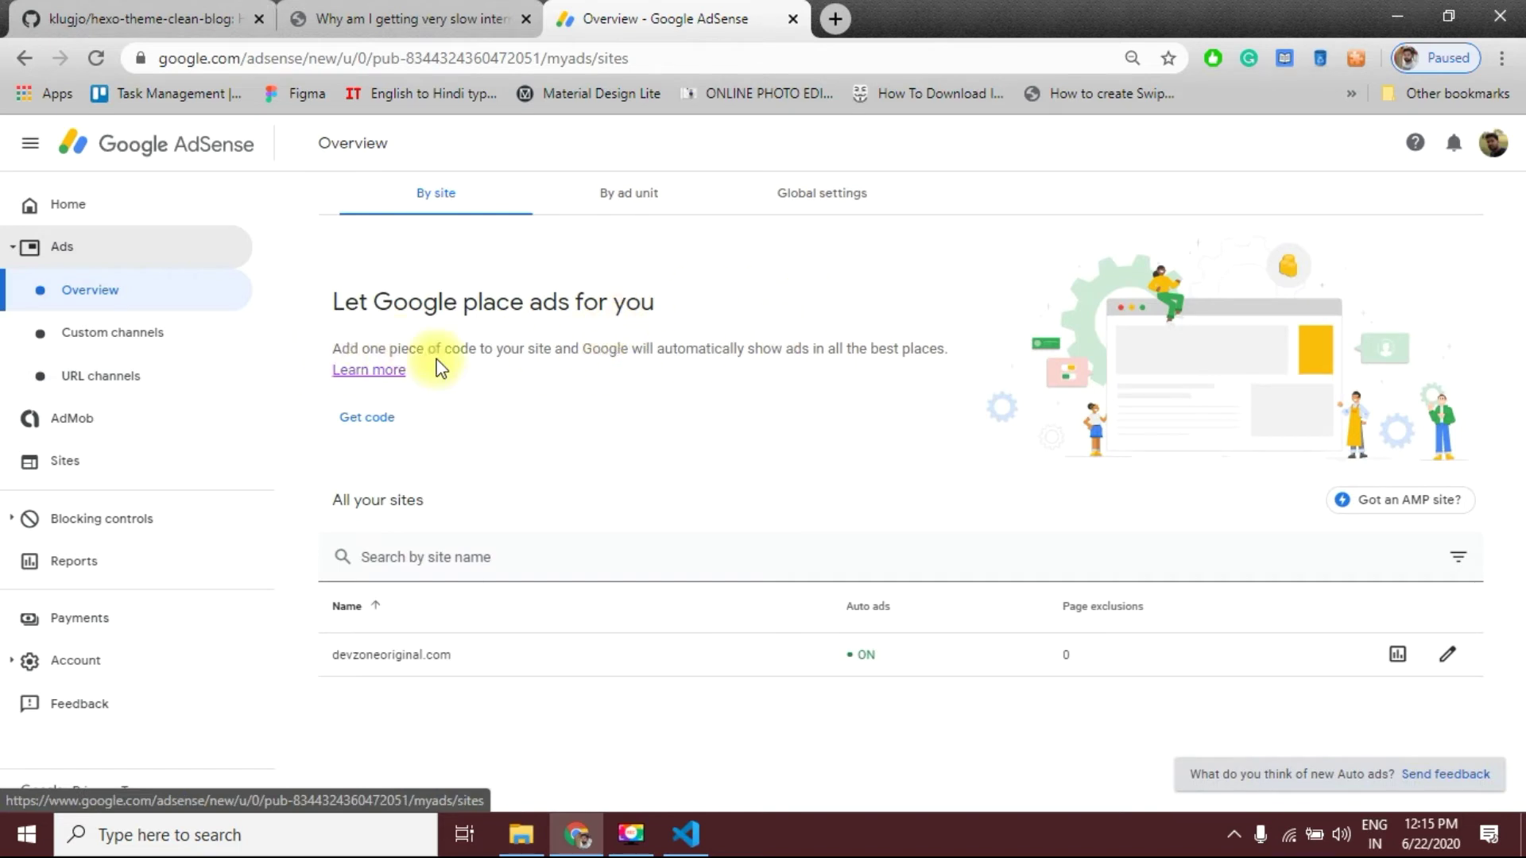
left_click(96, 460)
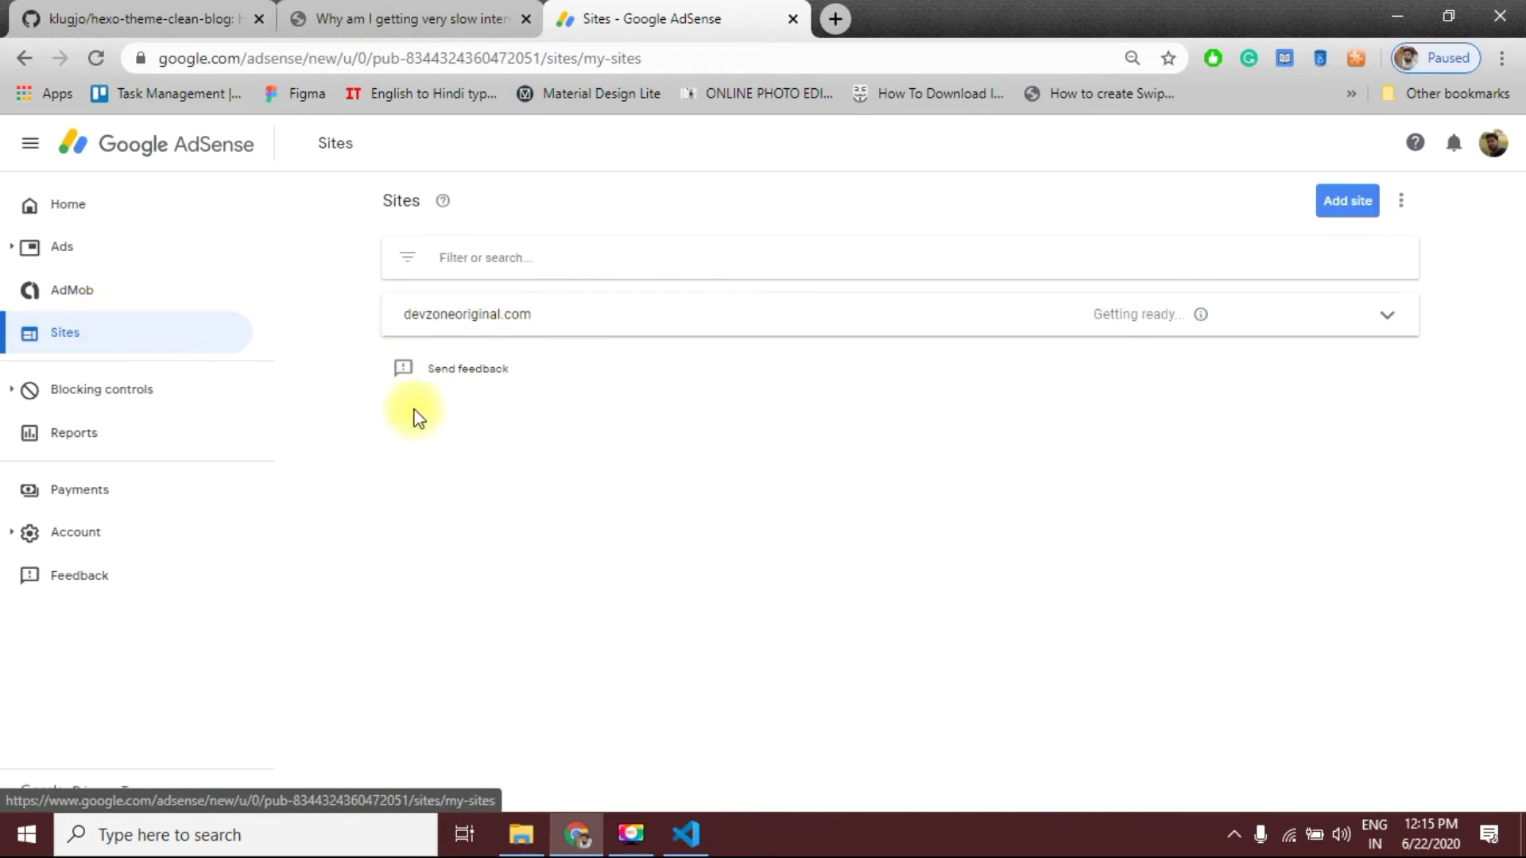
left_click(1345, 206)
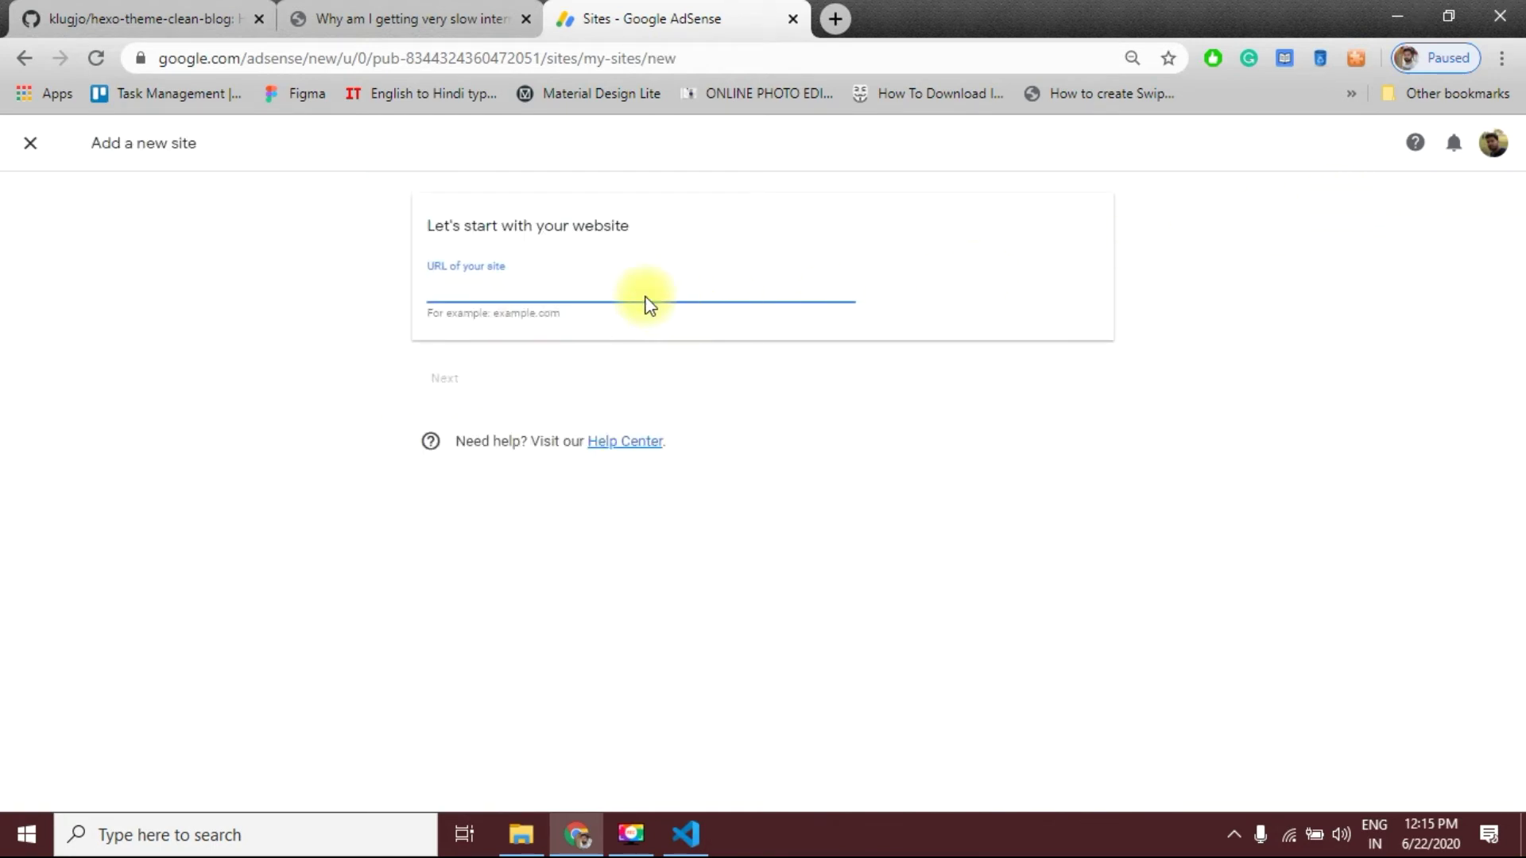
key("Return")
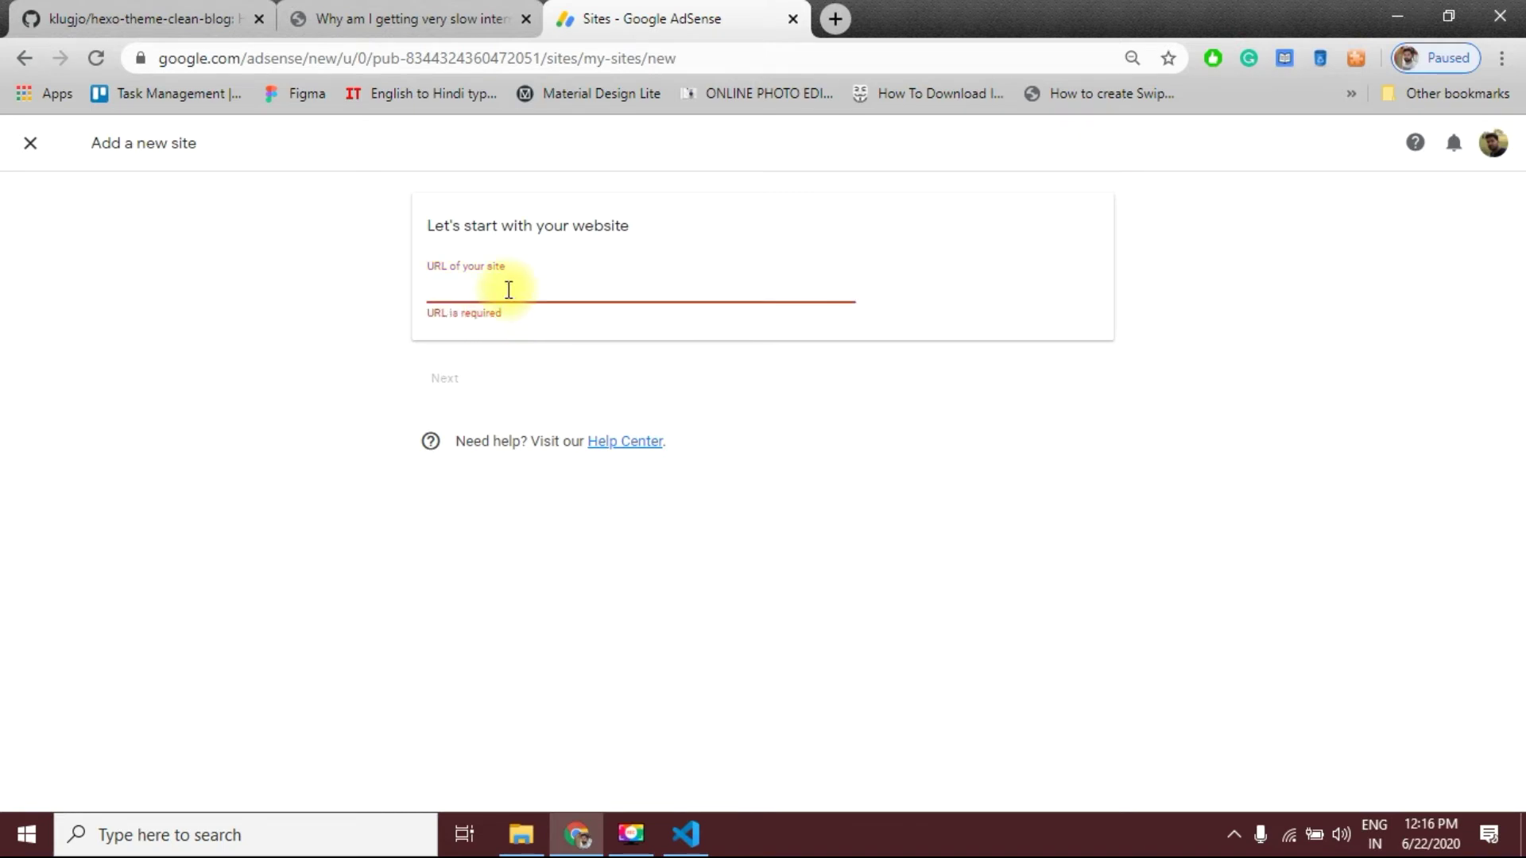
type("devzoneoriginal.com")
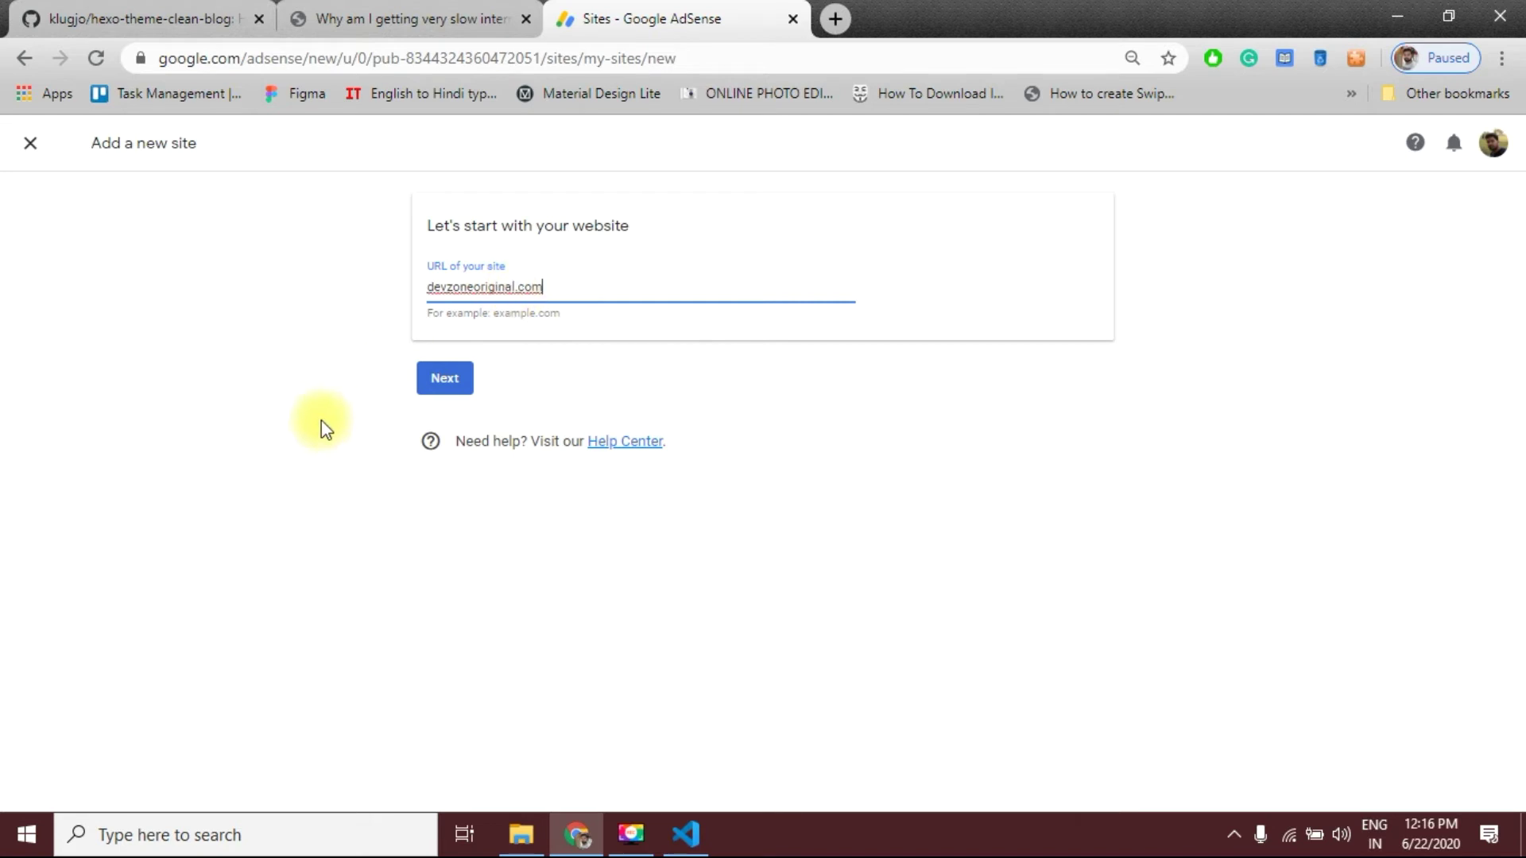
left_click(461, 386)
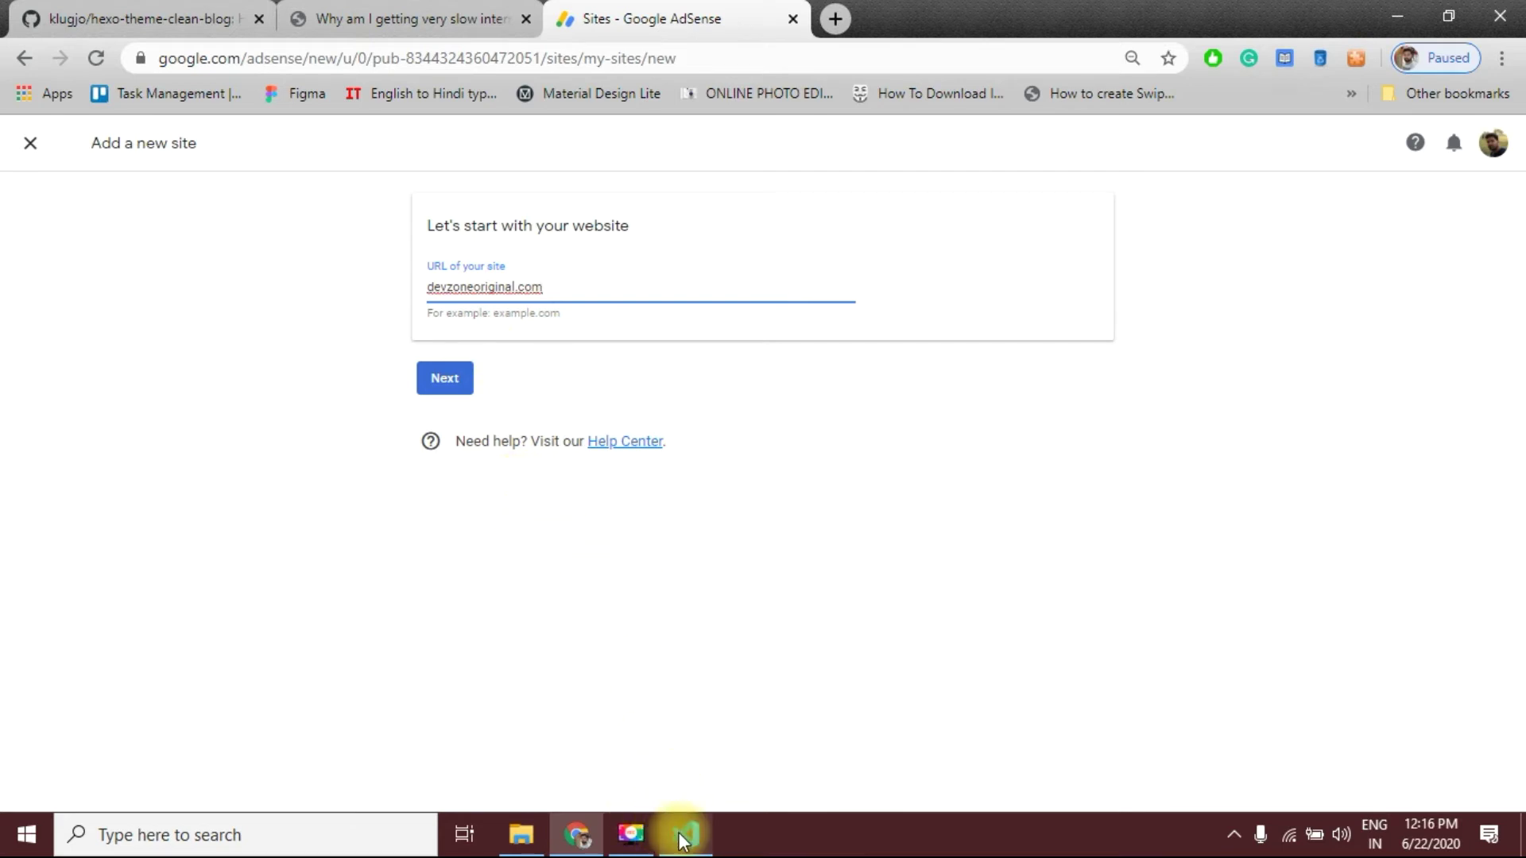
mouse_move(685, 835)
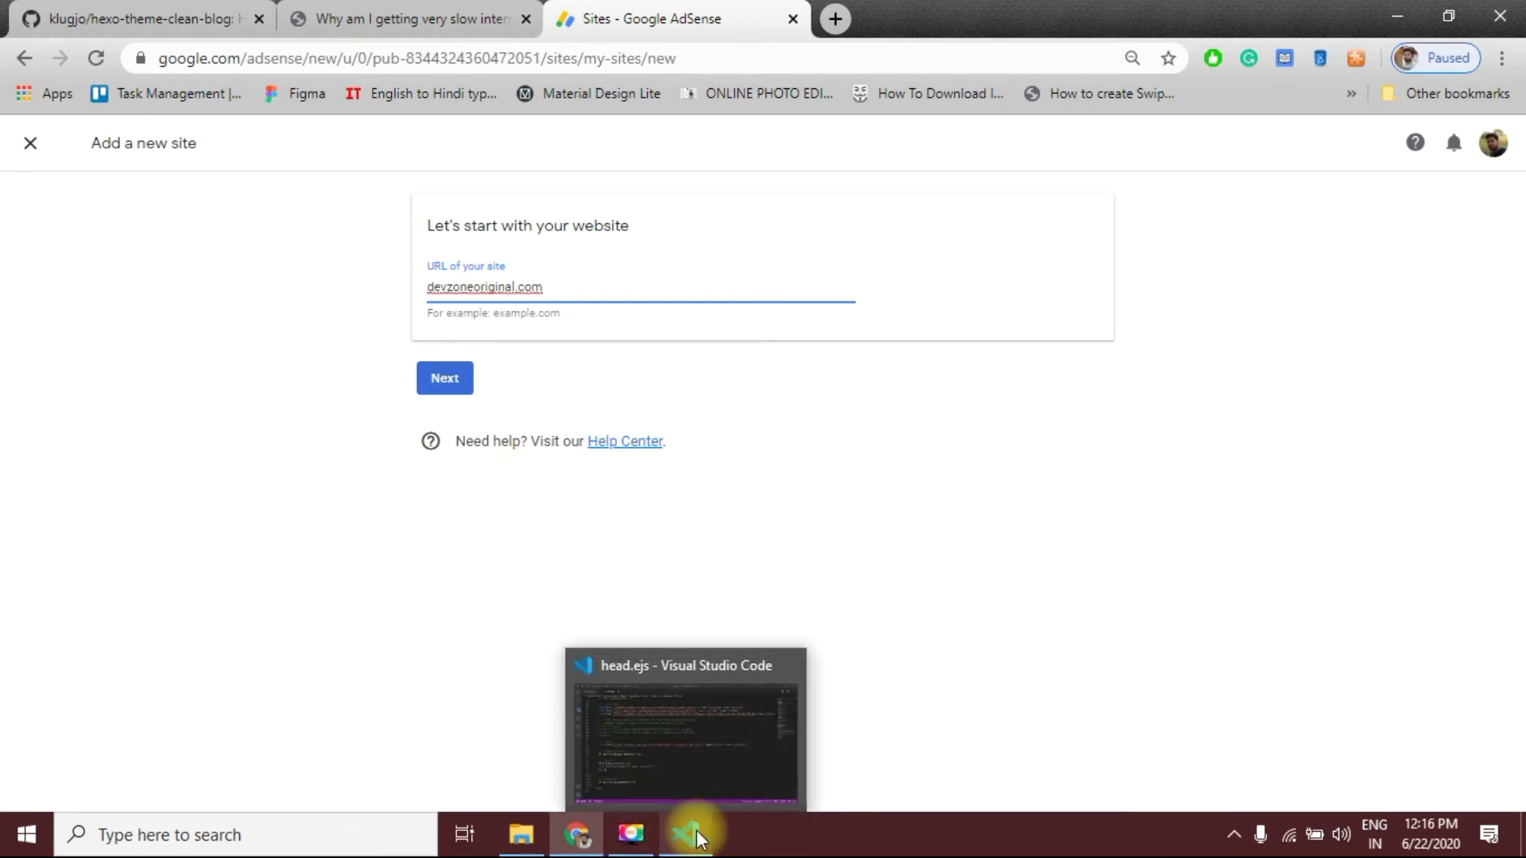
Step: Inspect the partial('googleautoad') include on line 125 of head.ejs
left_click(698, 840)
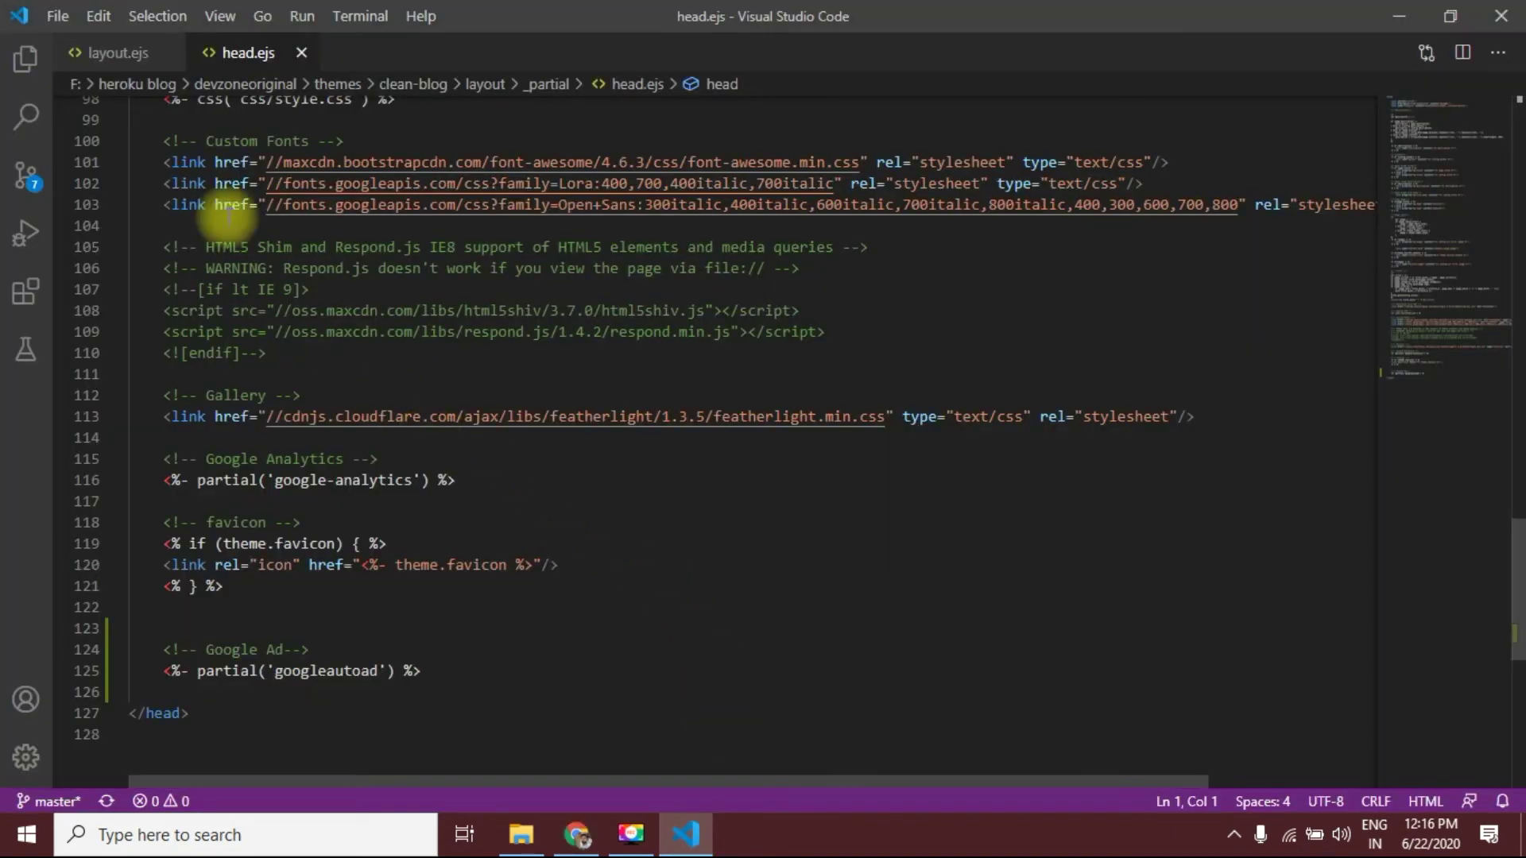
scroll(417, 167, "up", 1)
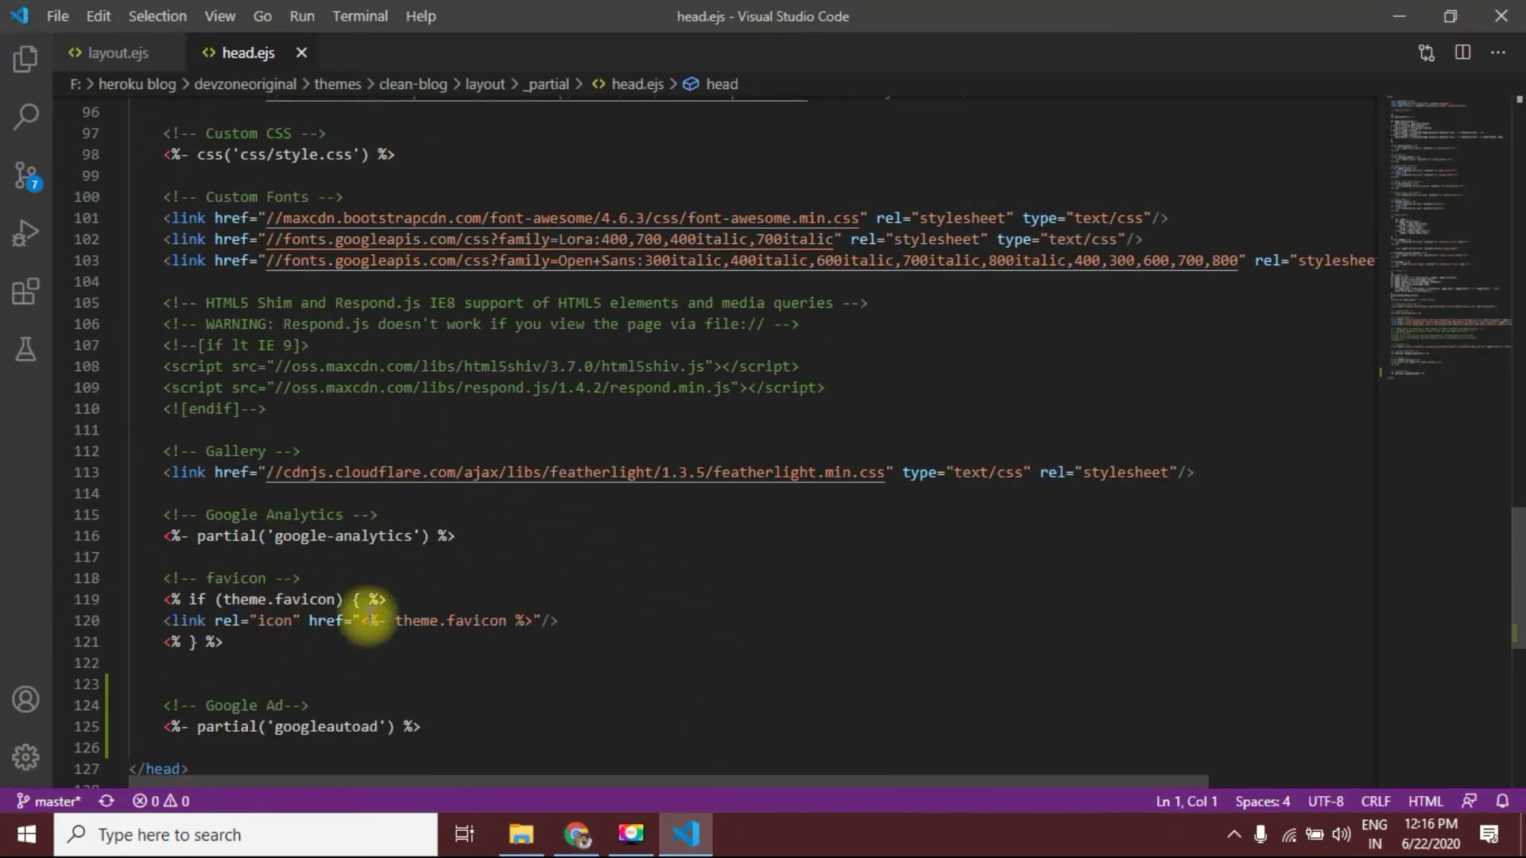
scroll(334, 614, "down", 7)
double_click(156, 323)
scroll(488, 484, "up", 4)
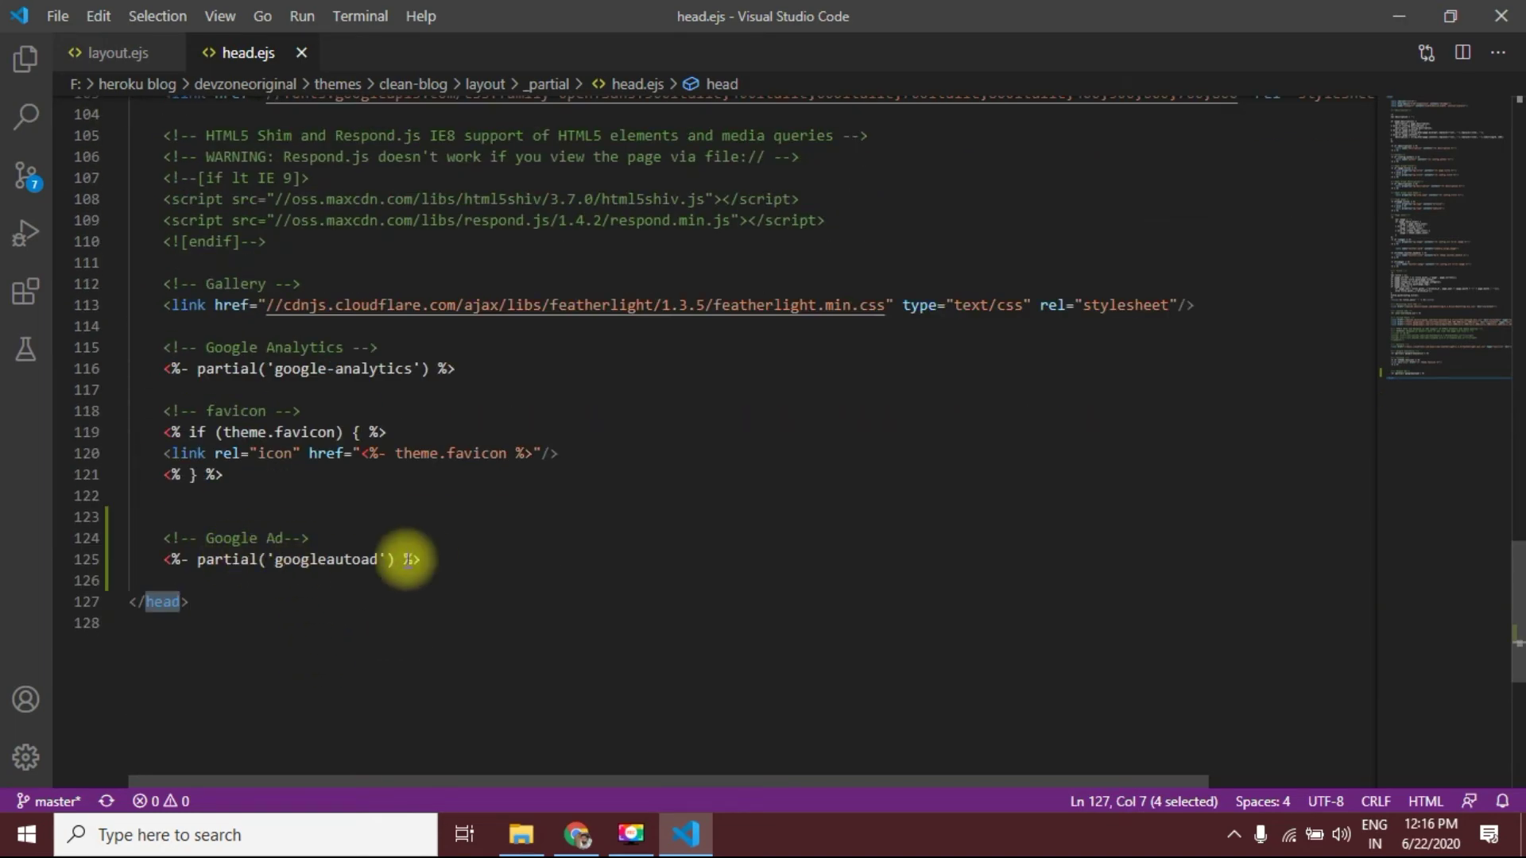
mouse_move(427, 559)
left_mouse_down()
mouse_move(163, 538)
mouse_move(443, 560)
left_mouse_up()
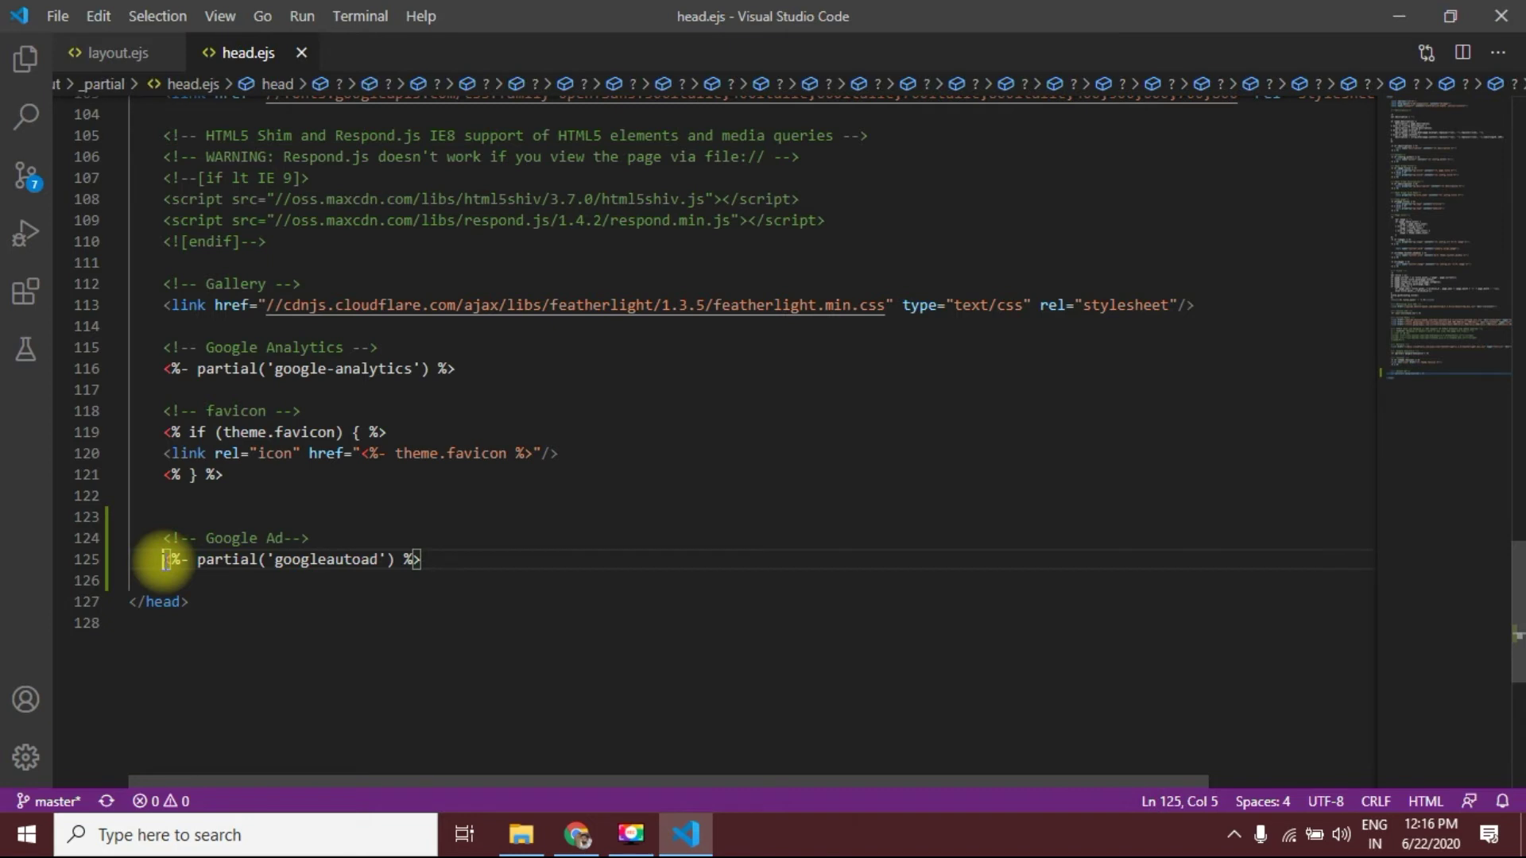
left_click(444, 560)
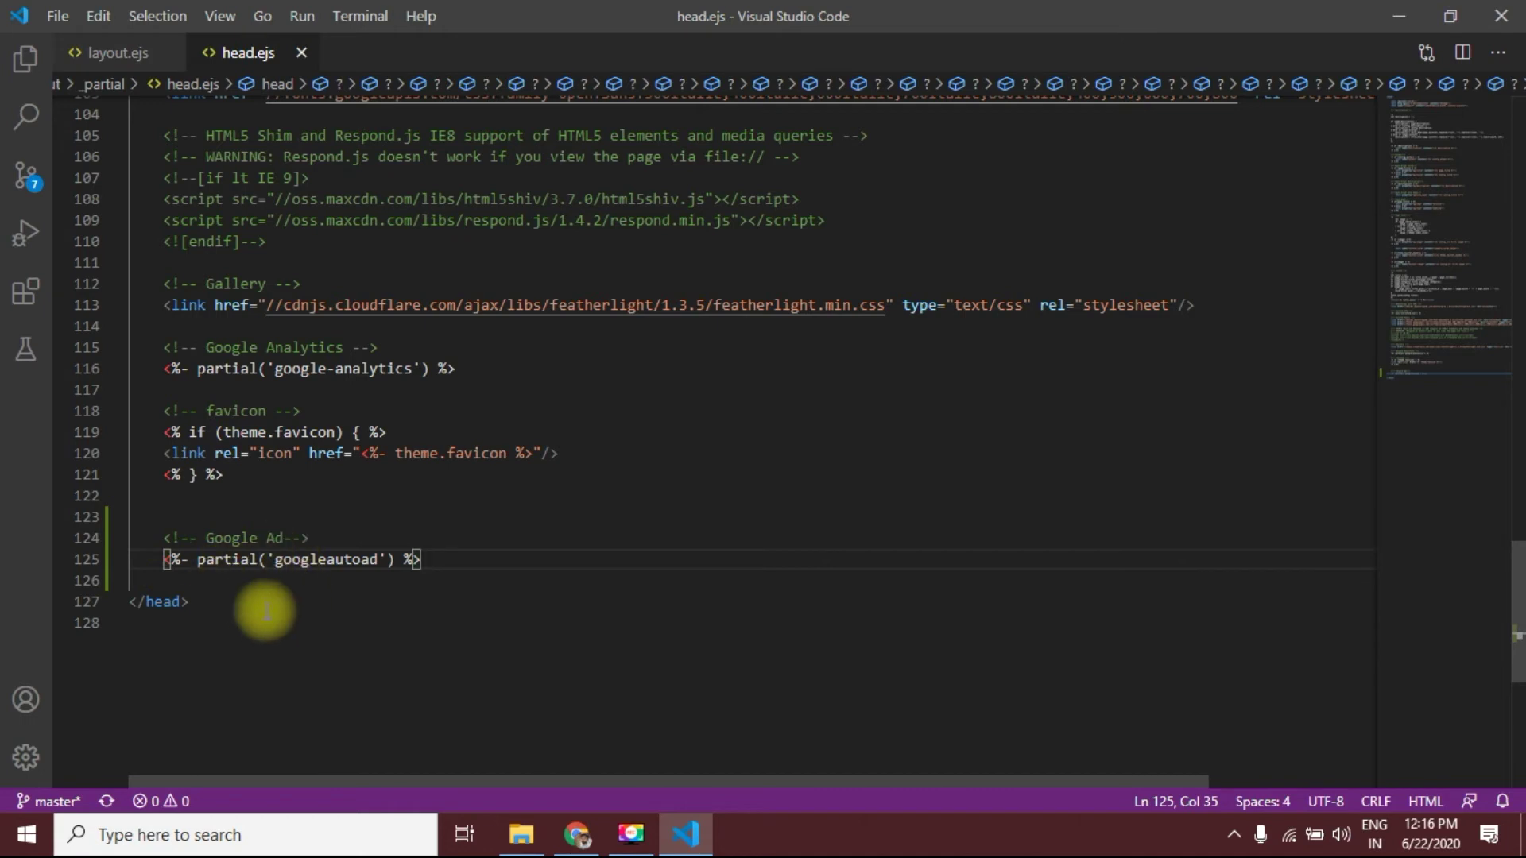
left_click_drag(378, 559, 268, 559)
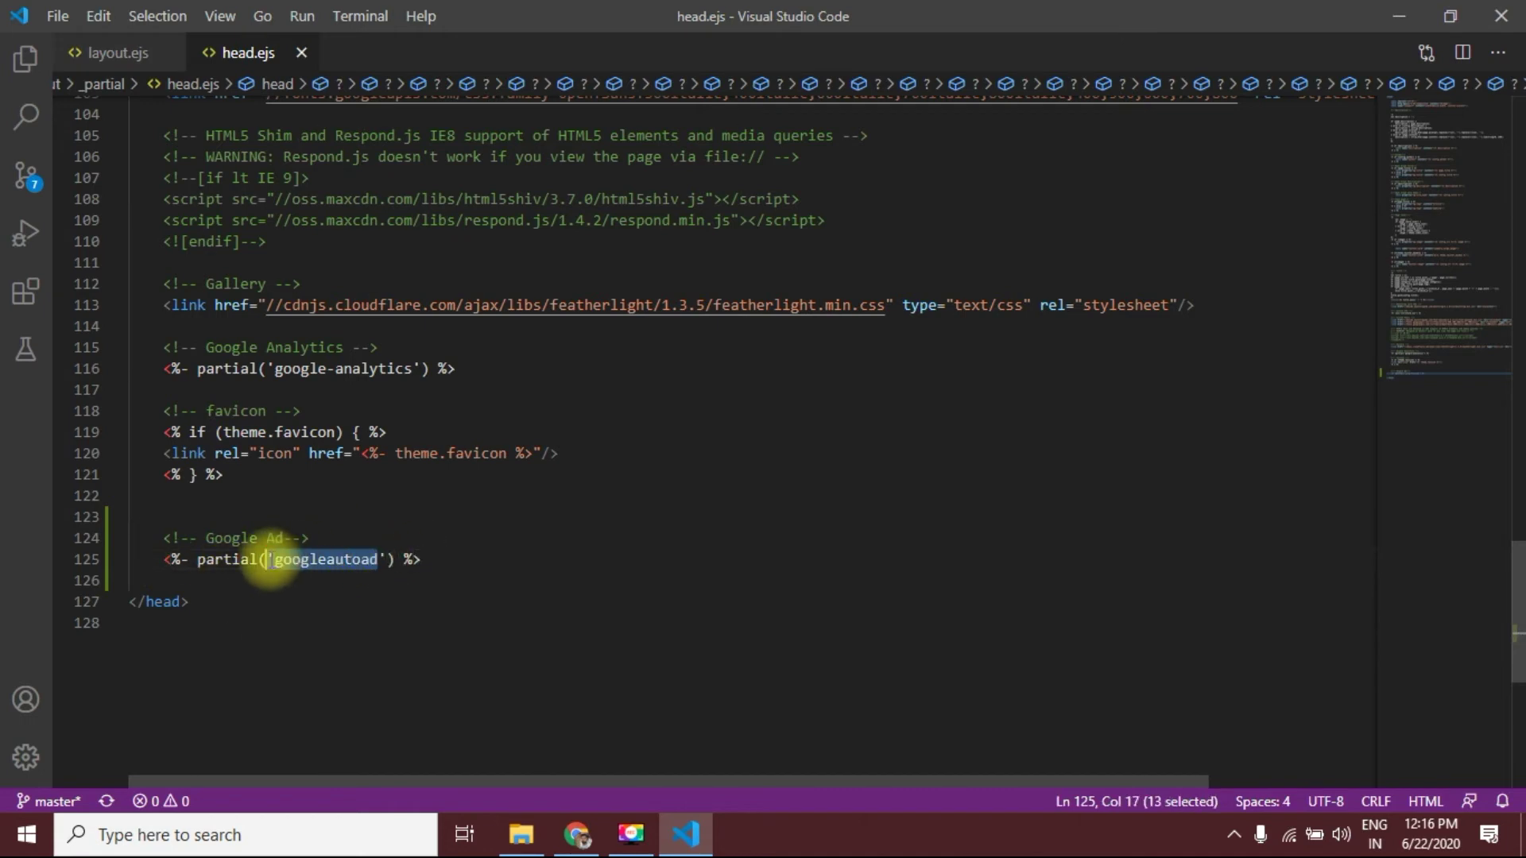
double_click(411, 559)
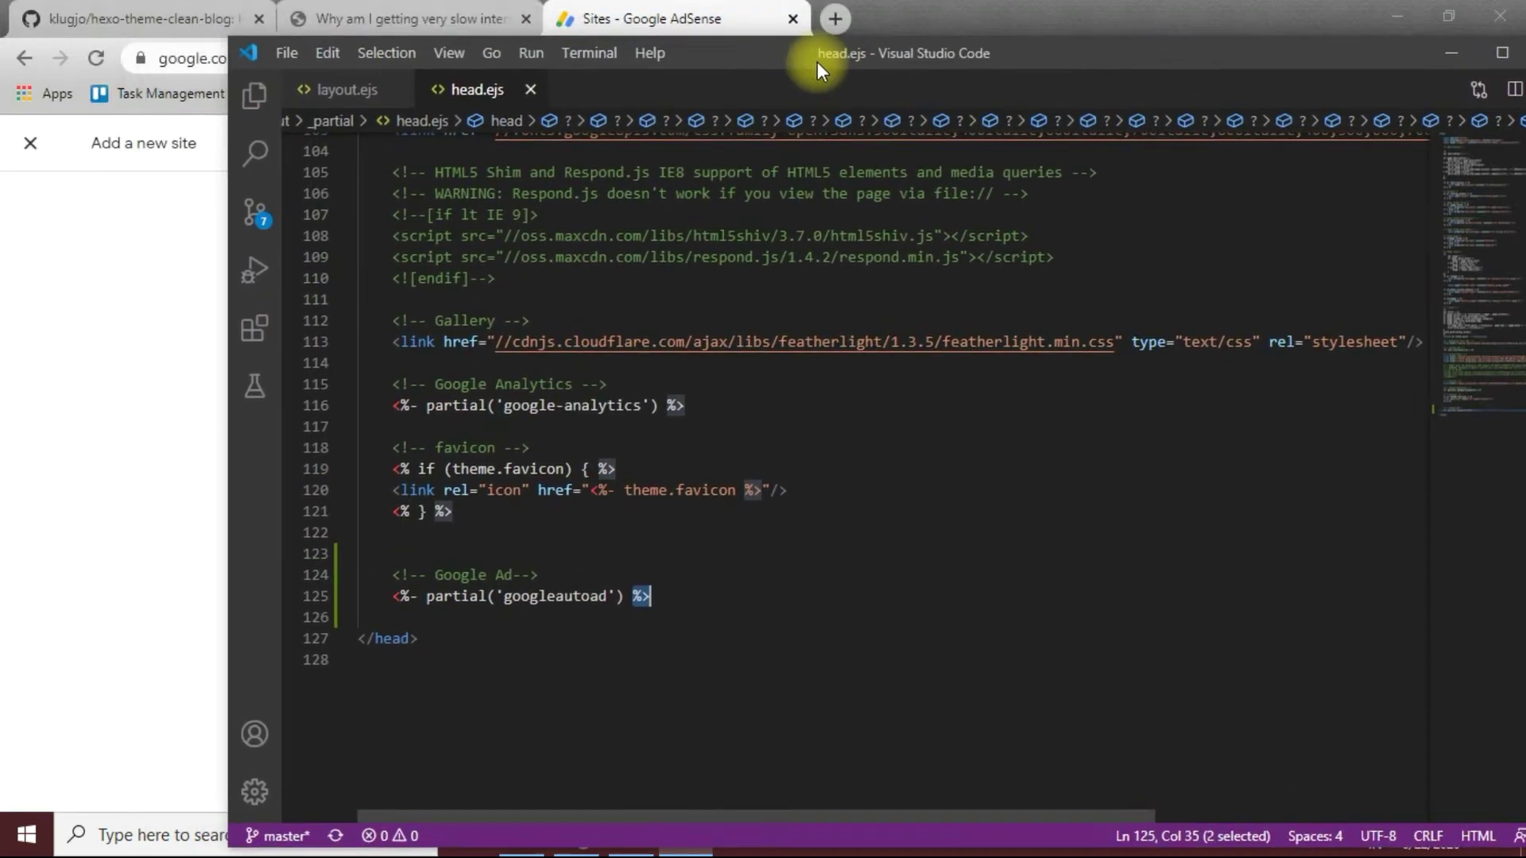
left_click_drag(566, 17, 1010, 99)
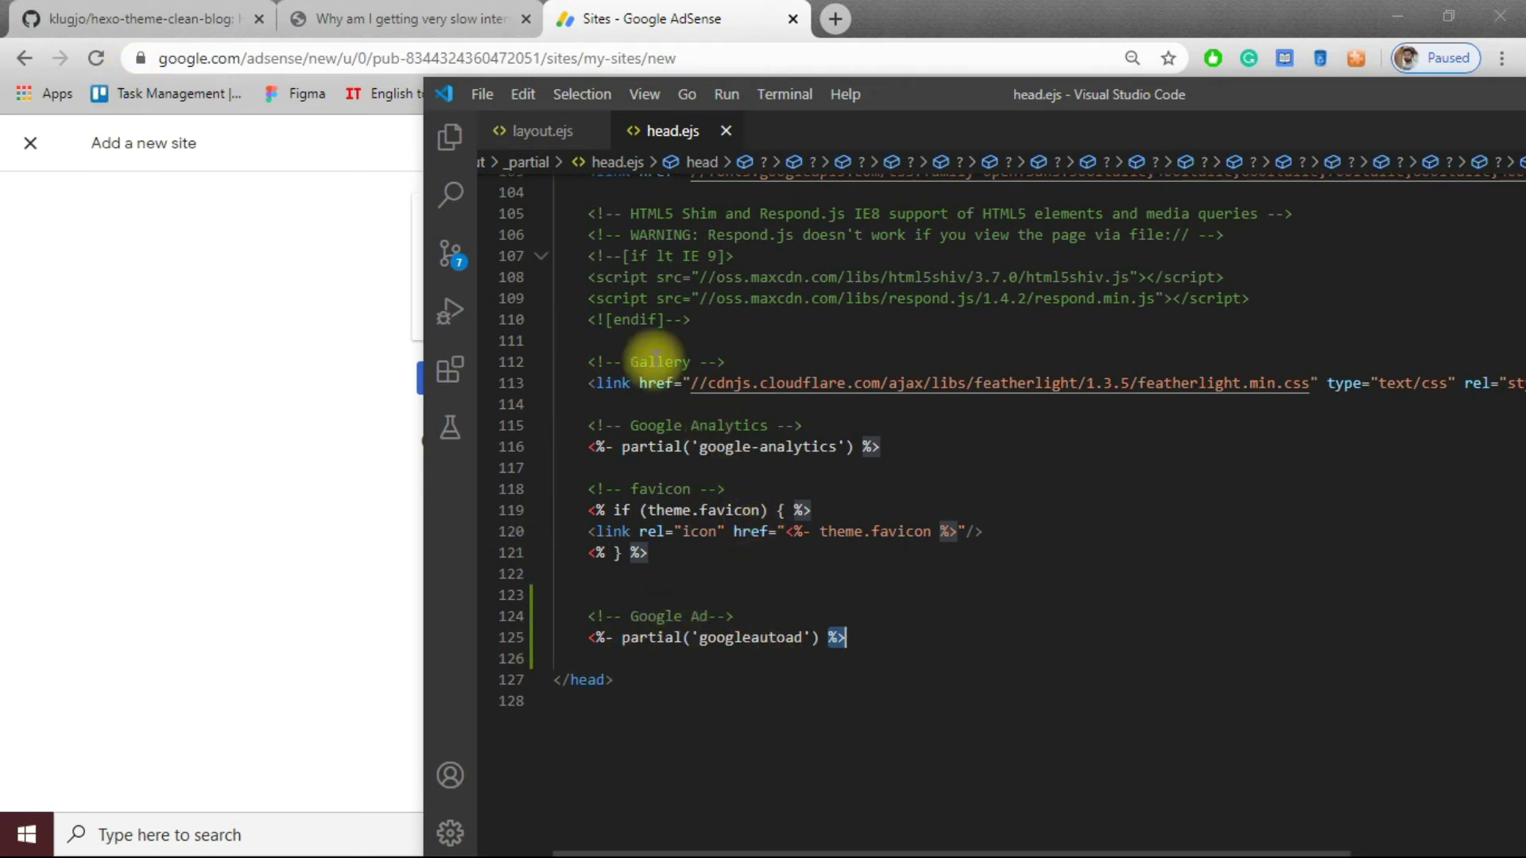
double_click(753, 637)
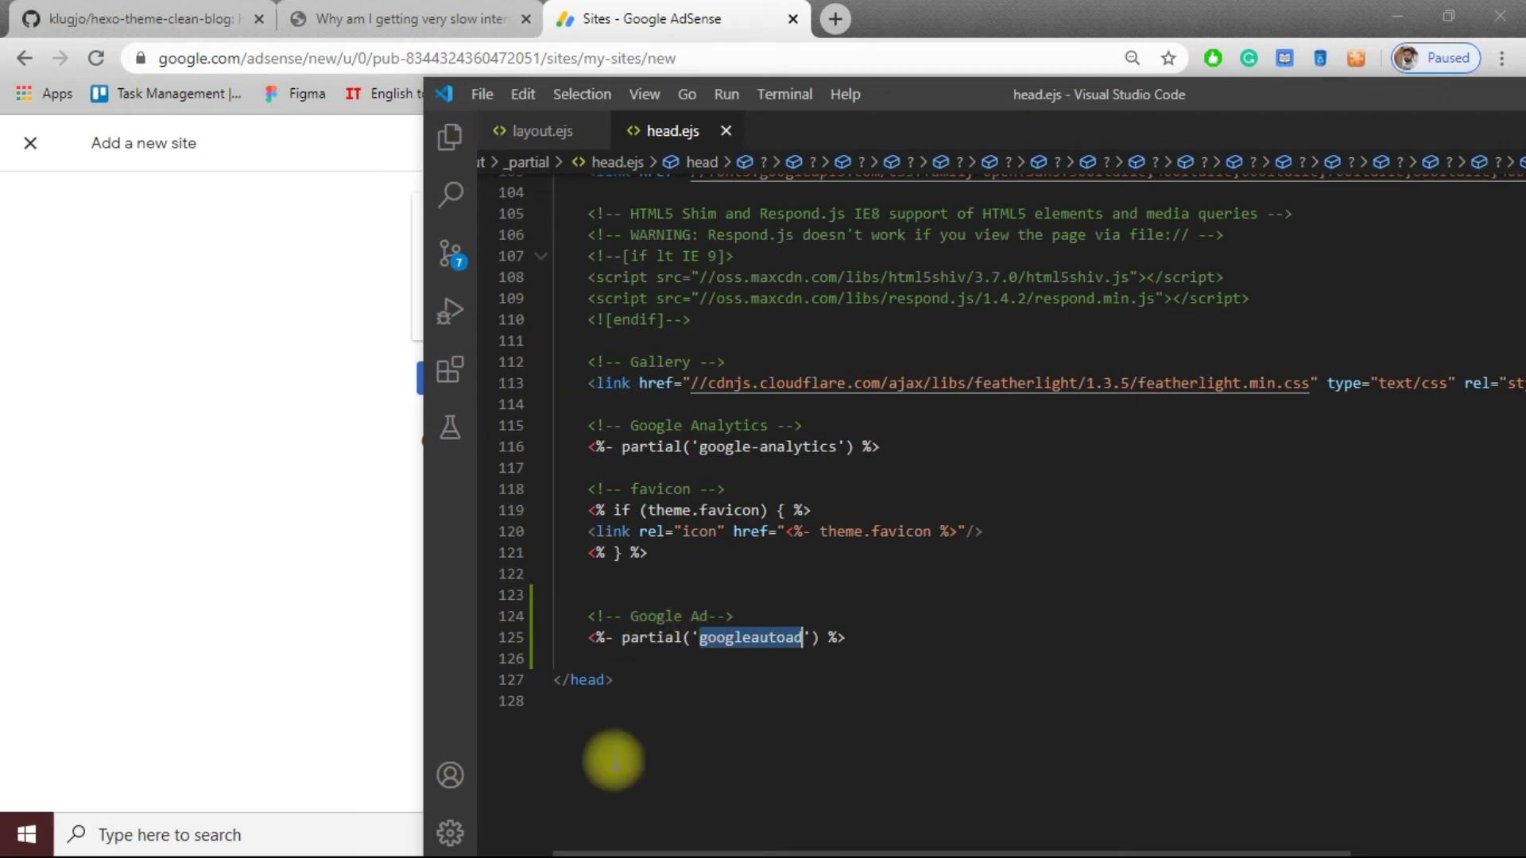
left_click_drag(905, 90, 955, 2)
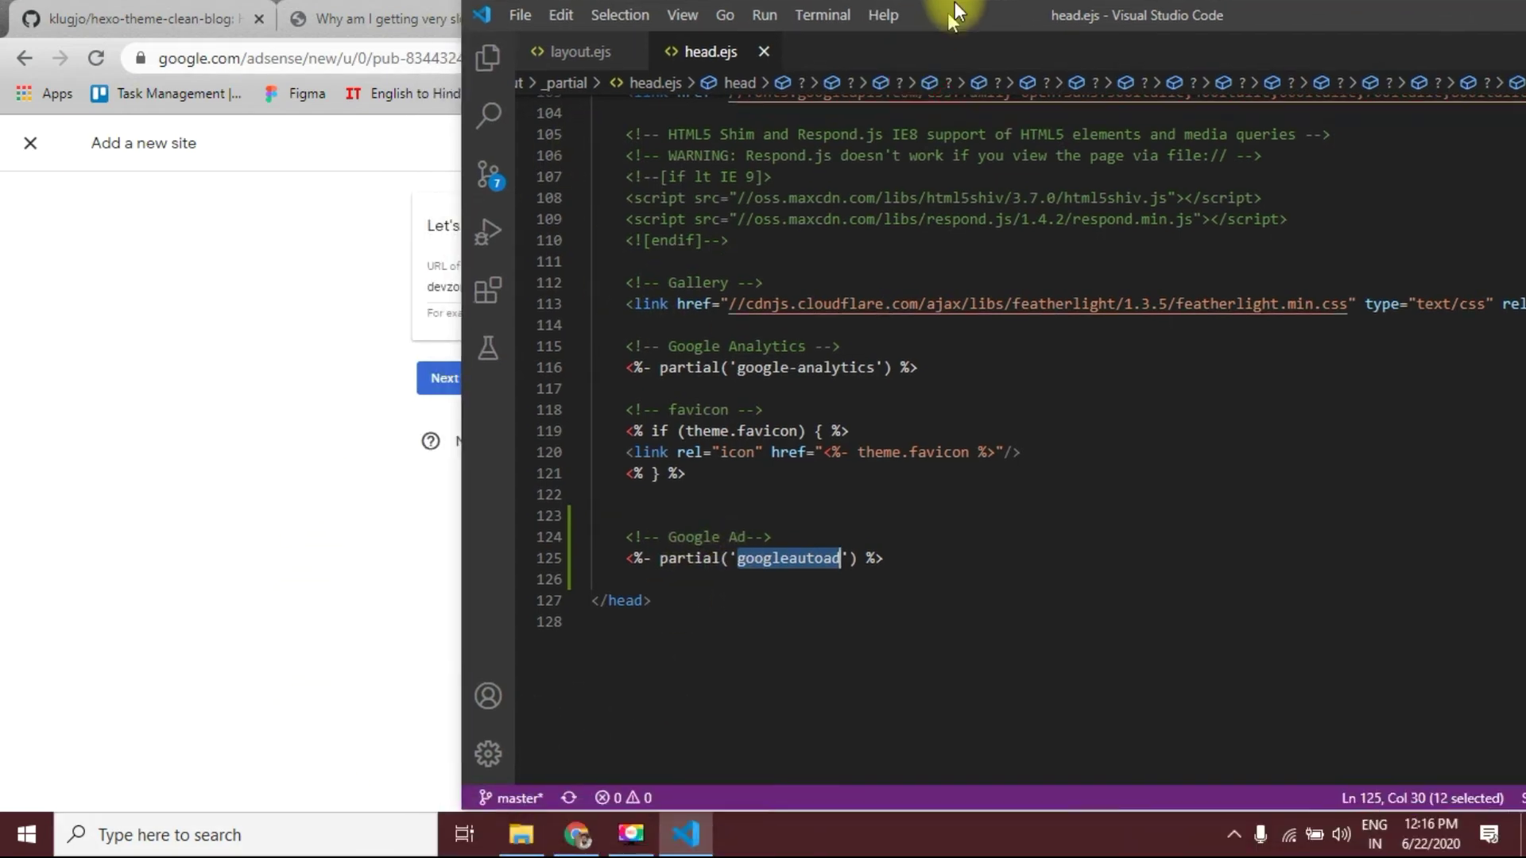
Step: Open googleautoad.ejs from the theme's _partial folder in VS Code
left_click(526, 841)
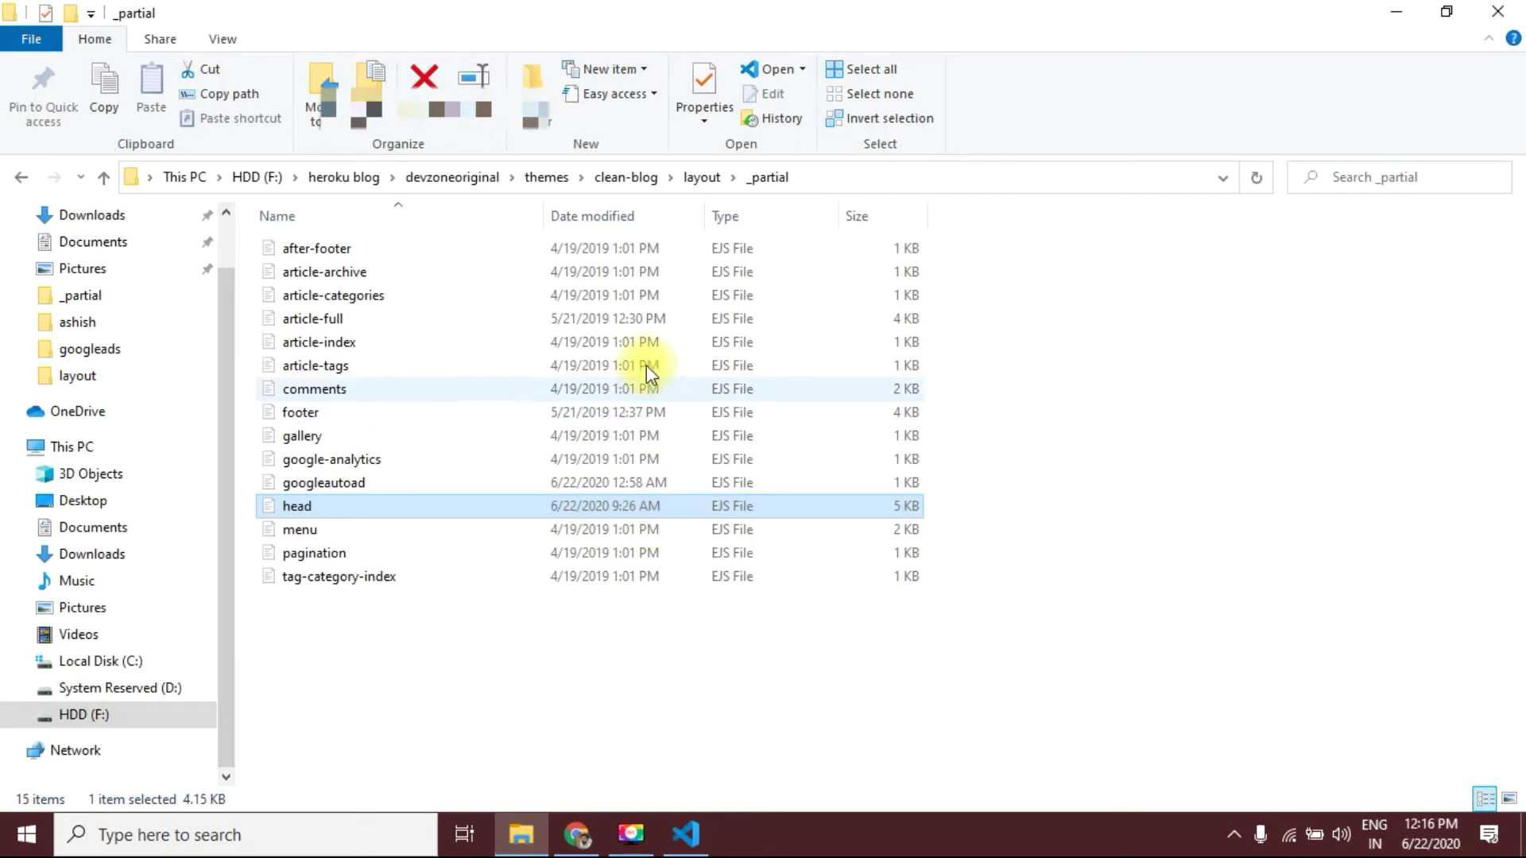
left_click(463, 490)
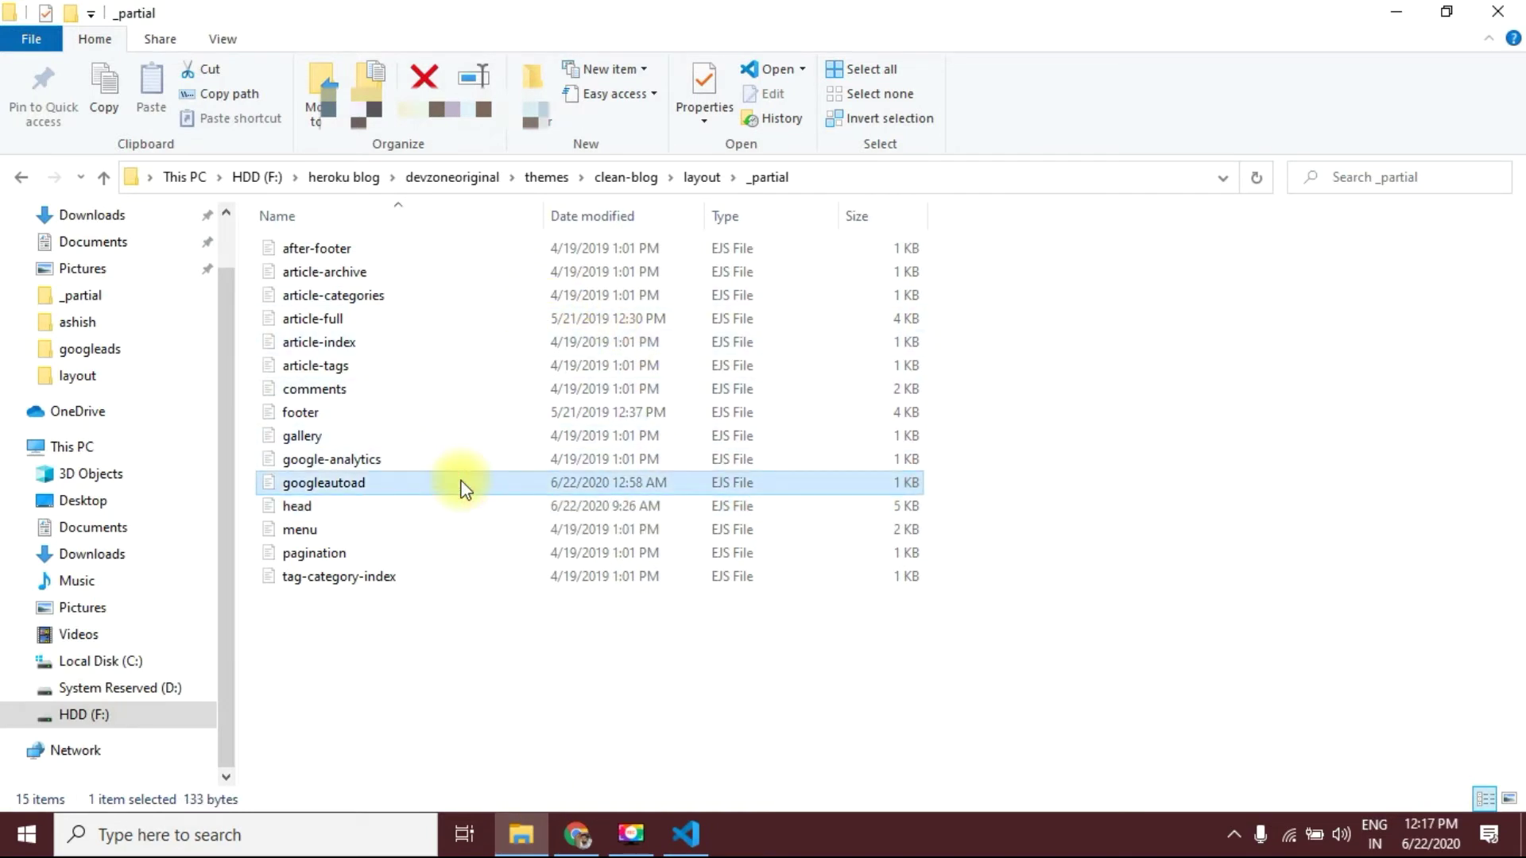
double_click(463, 488)
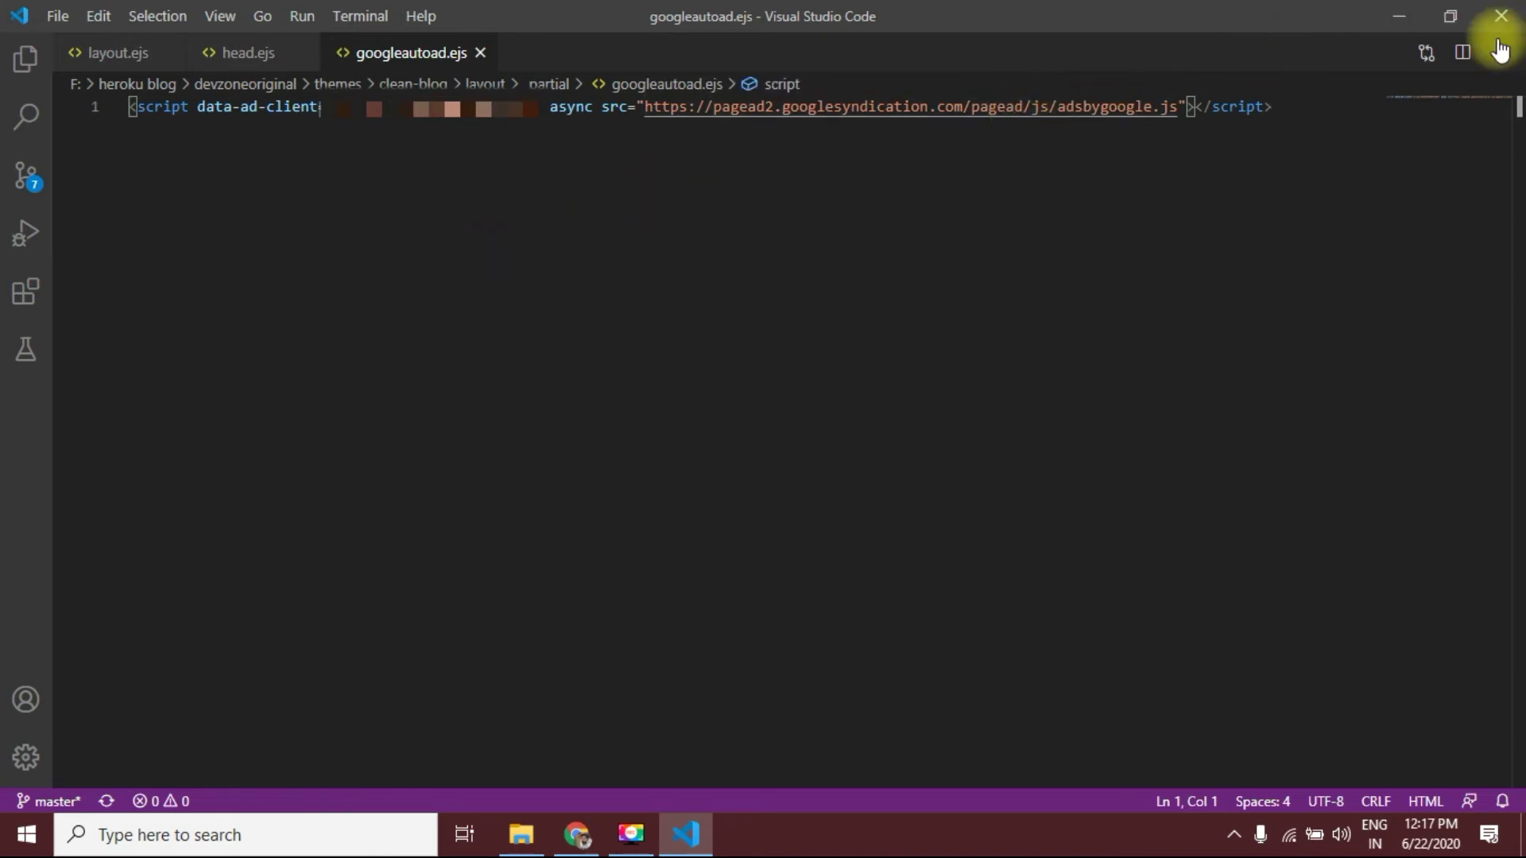
Step: Switch back to head.ejs, then bring up the AdSense add-site form and close it
left_click(249, 56)
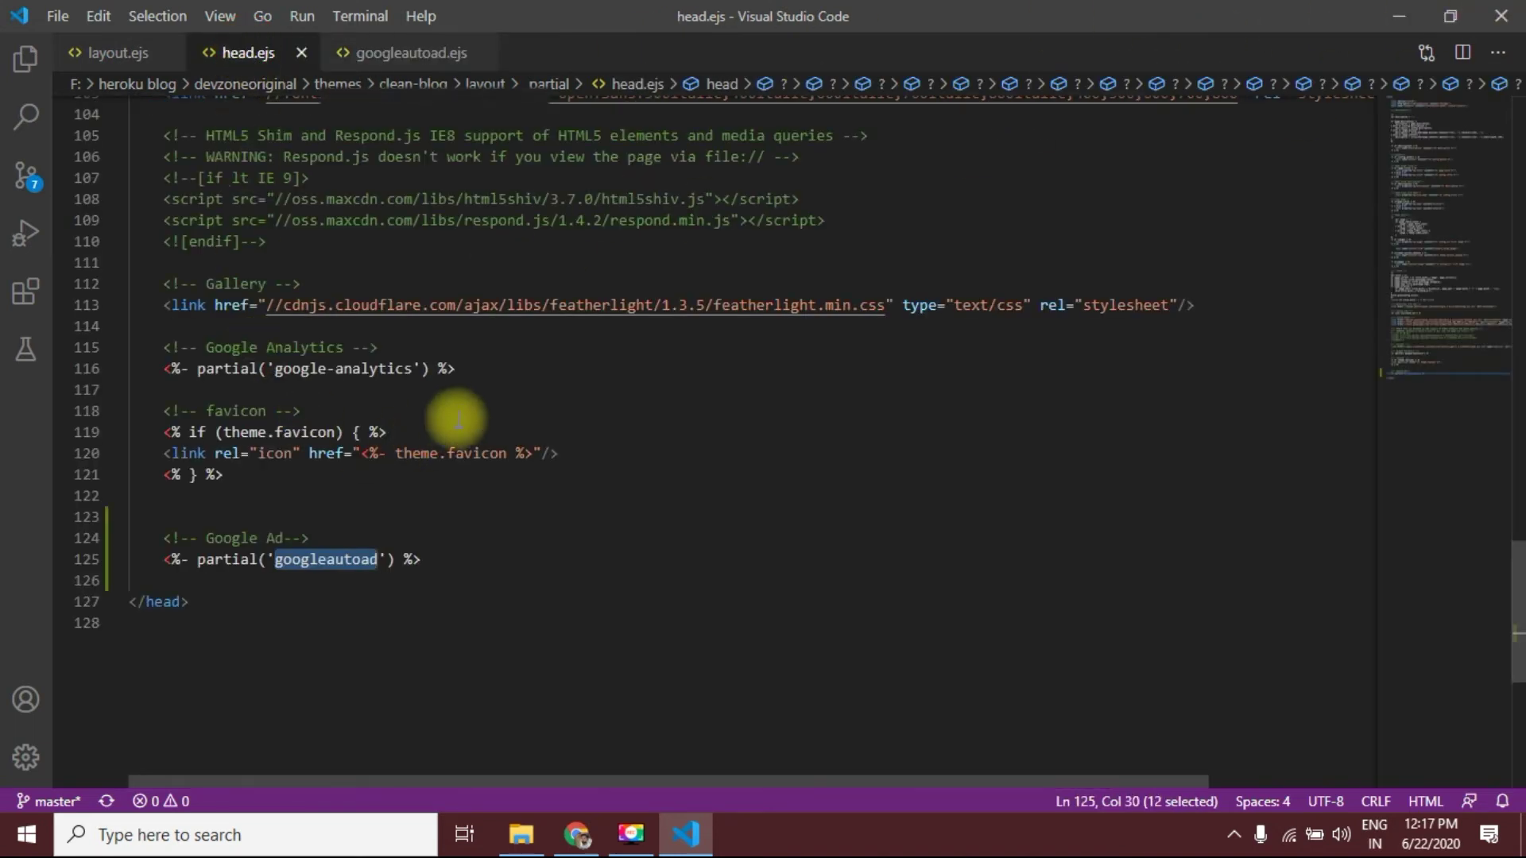
scroll(442, 408, "down", 1)
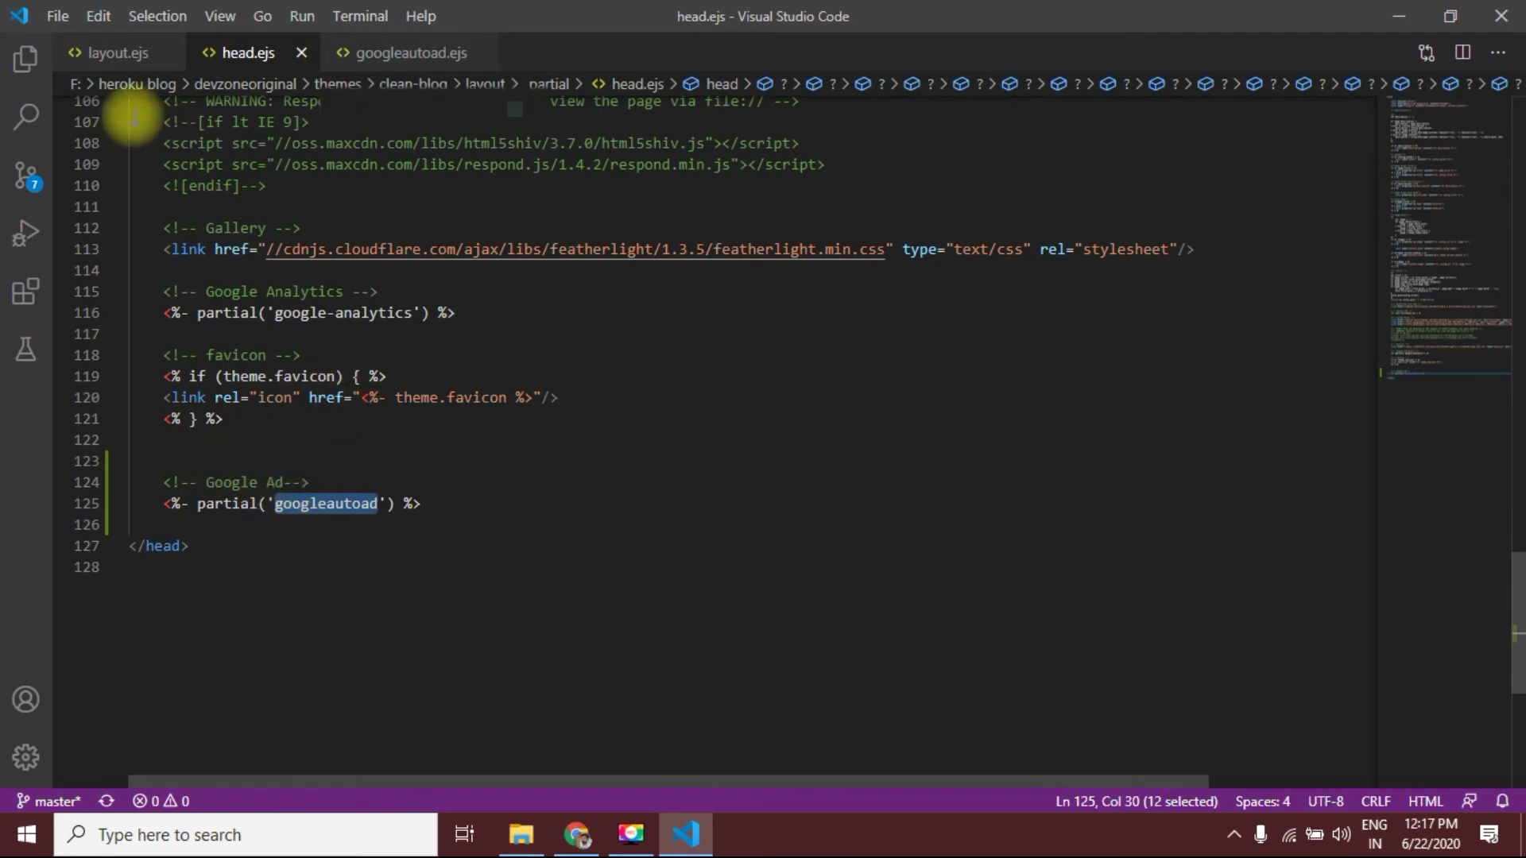
left_click(577, 832)
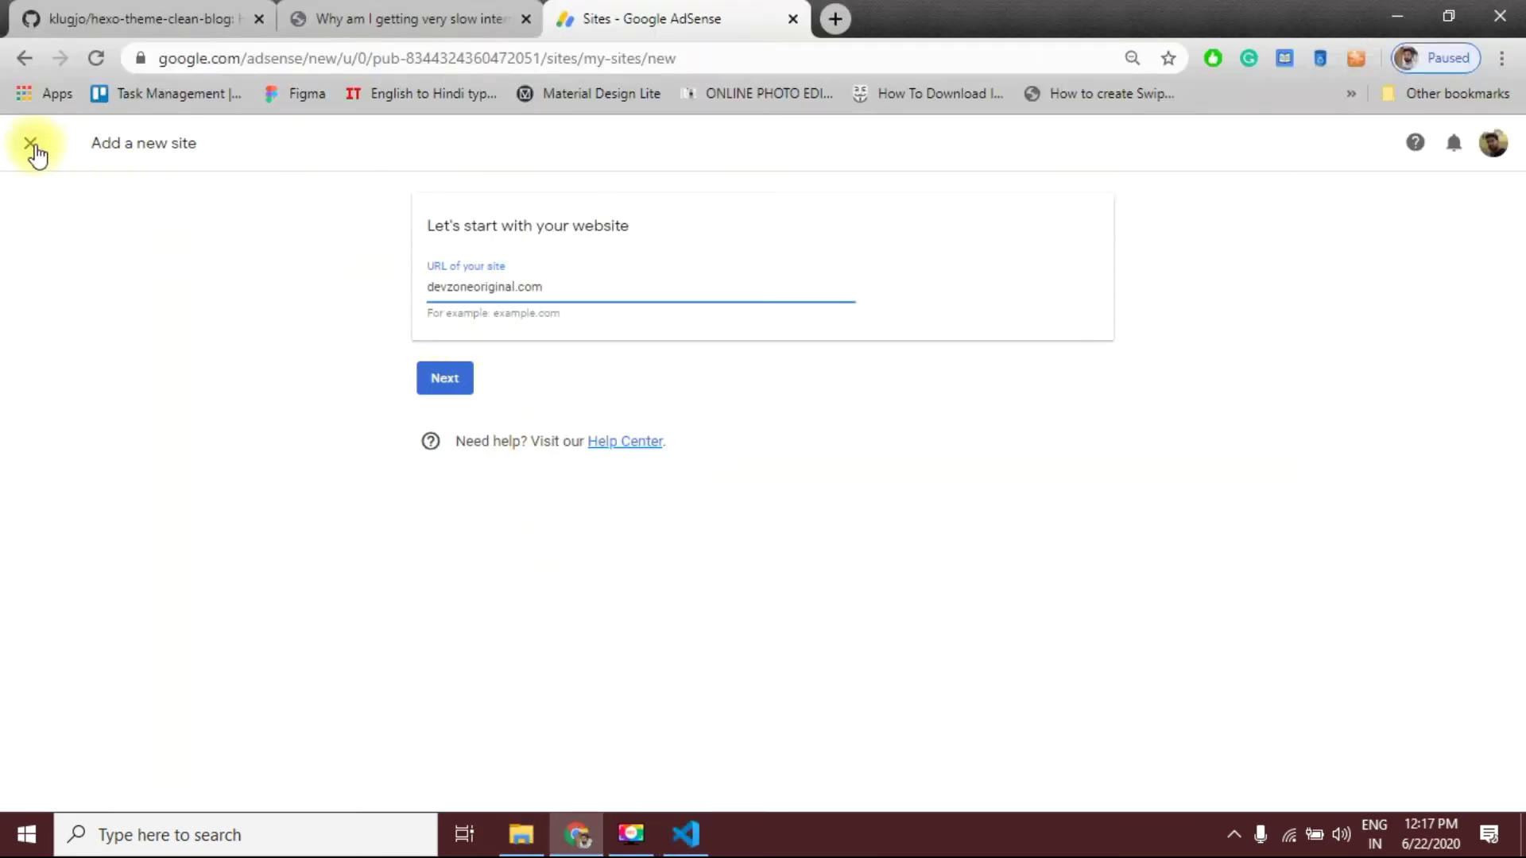
left_click(31, 144)
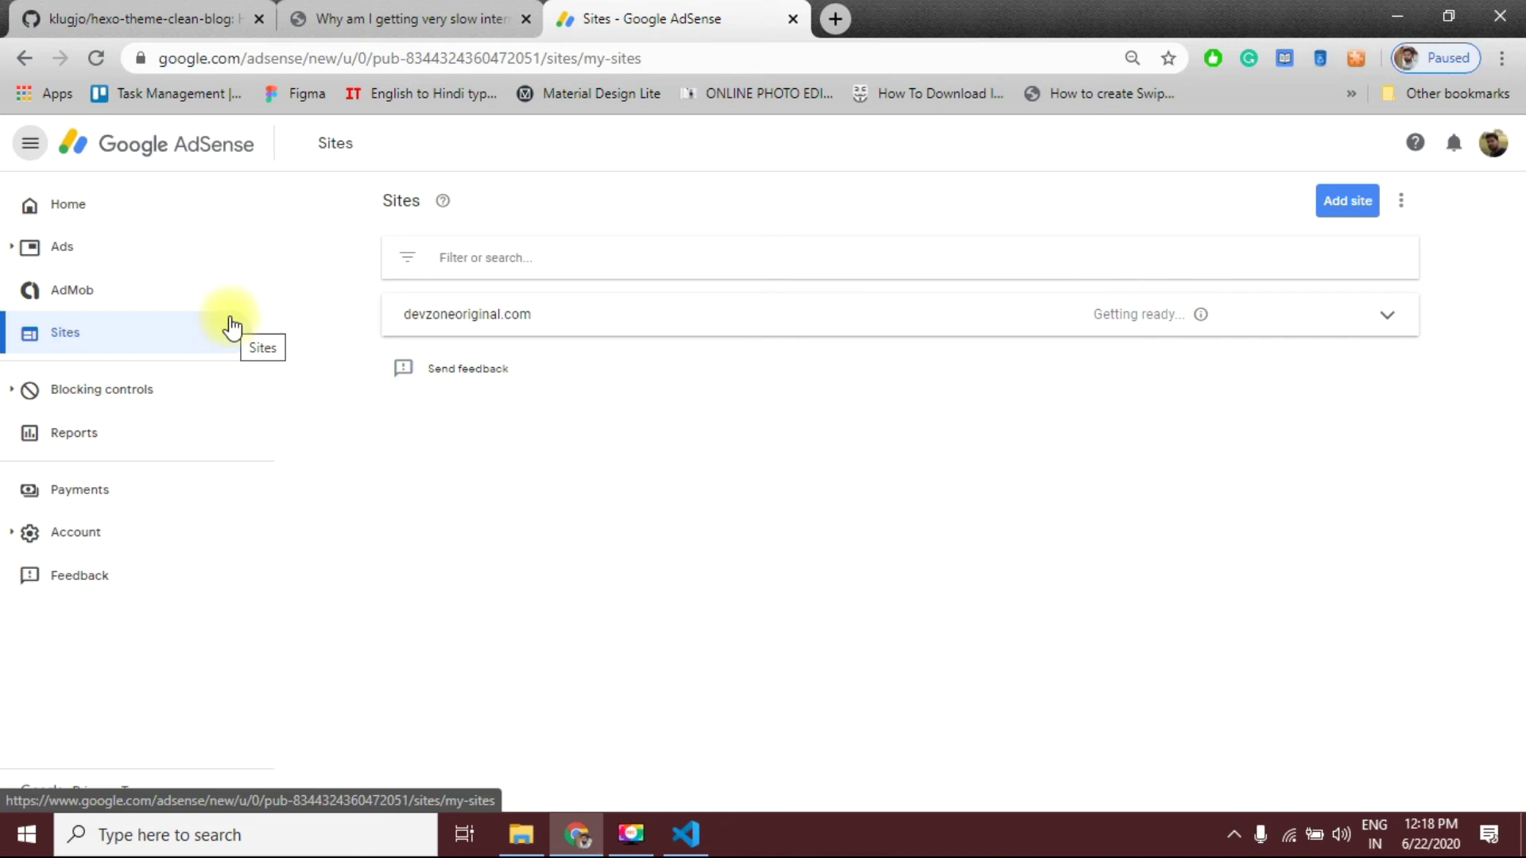
Step: Open a New In-article ad from Ads overview's By ad unit tab, then return to VS Code
left_click(59, 255)
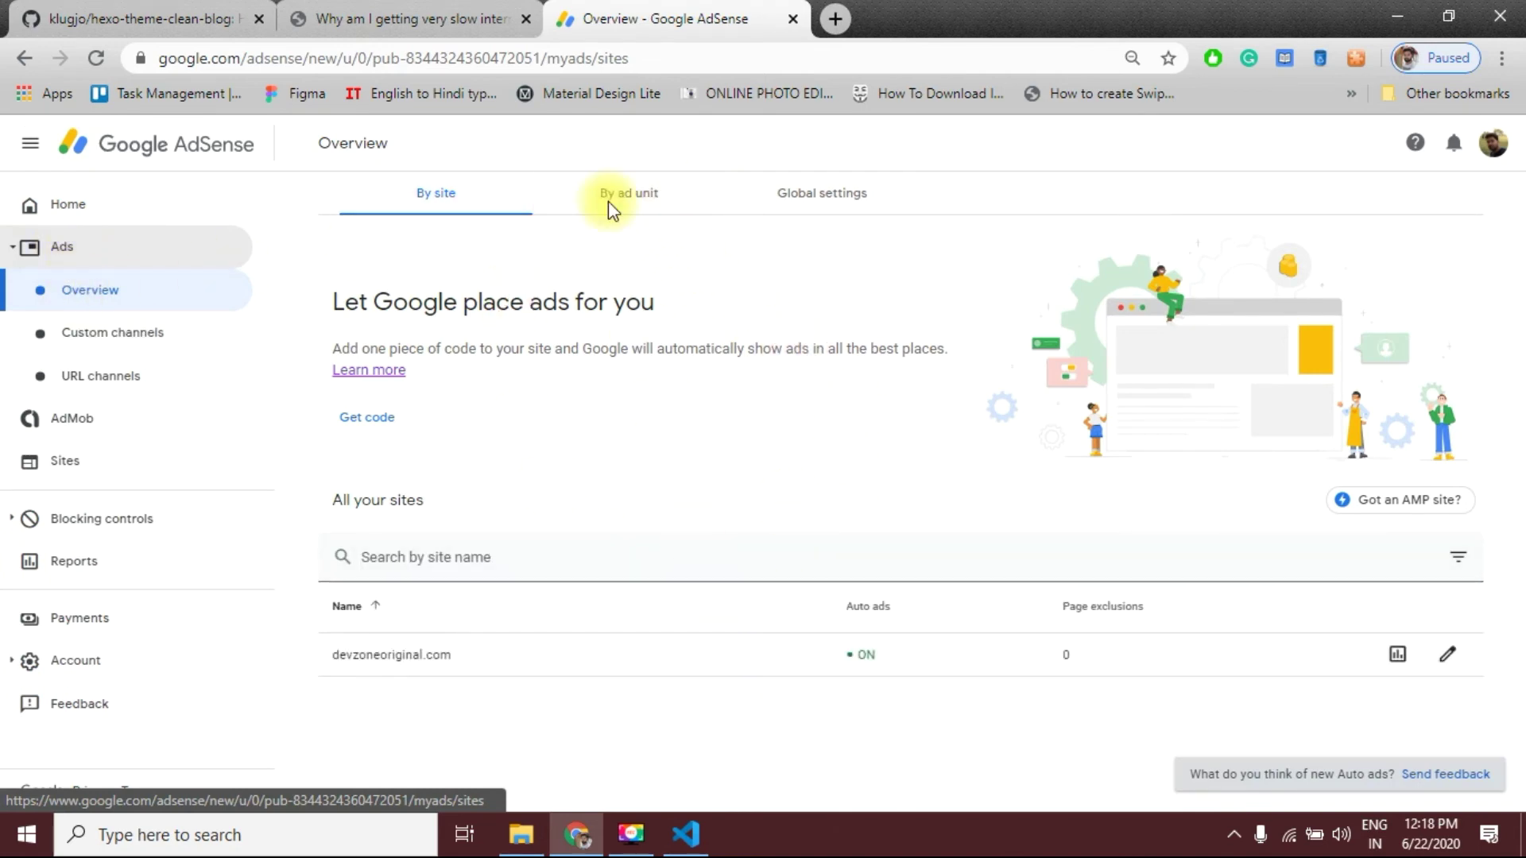
left_click(650, 204)
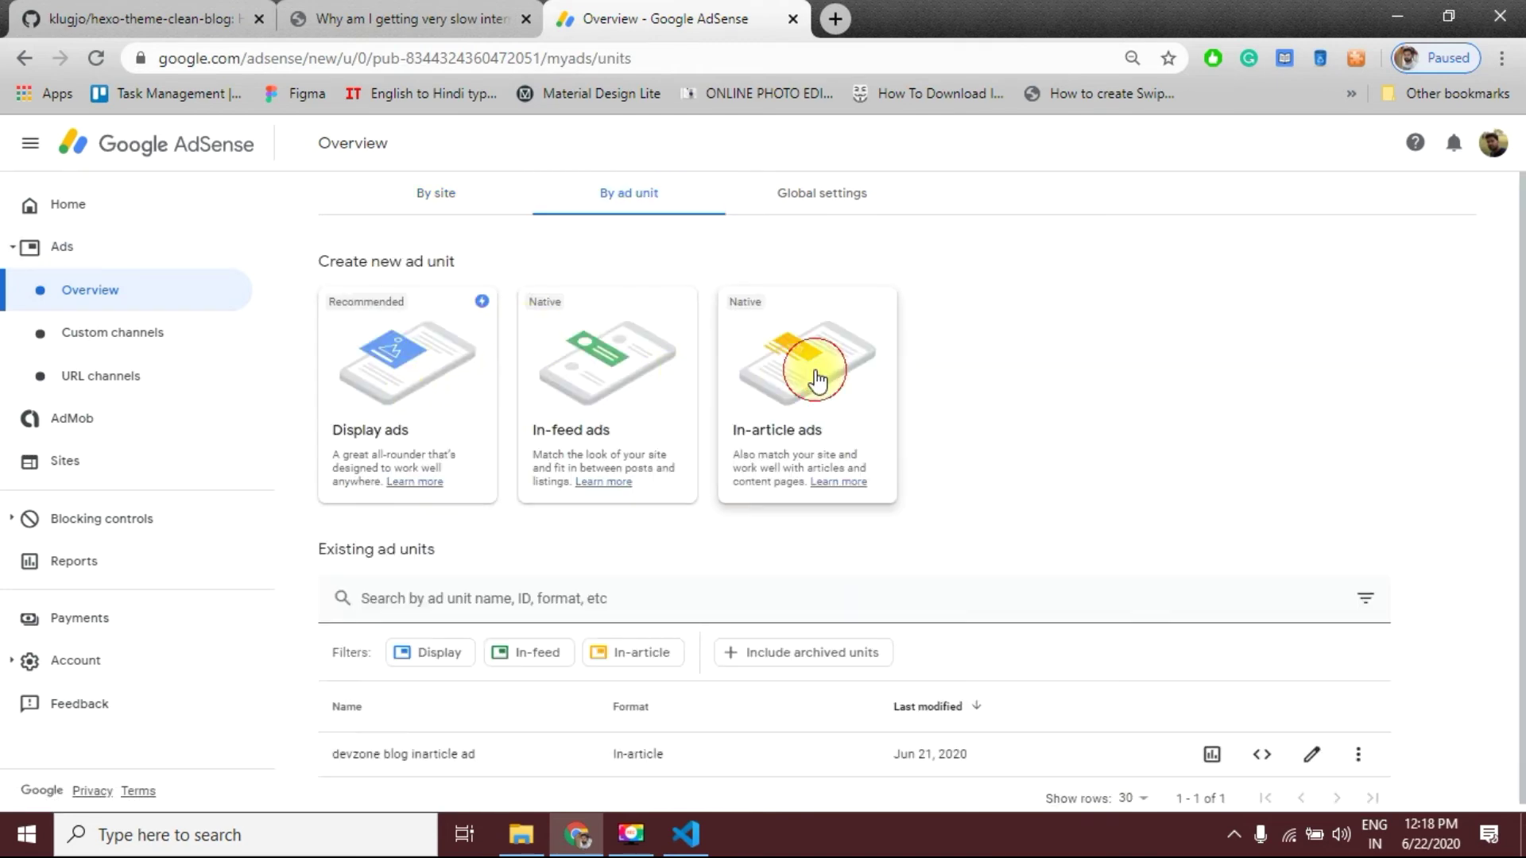
left_click(815, 379)
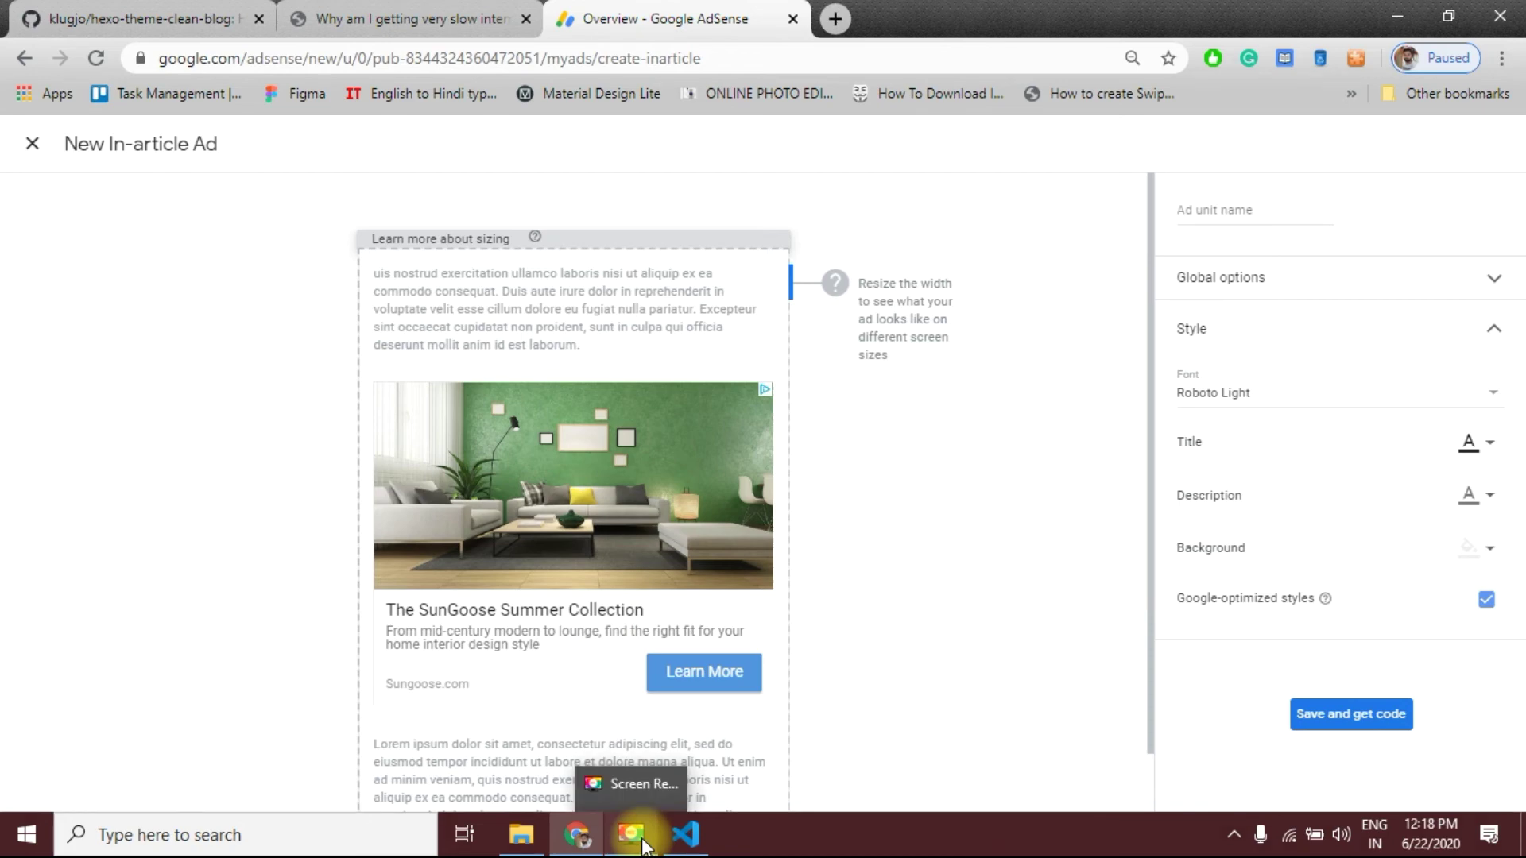
left_click(692, 837)
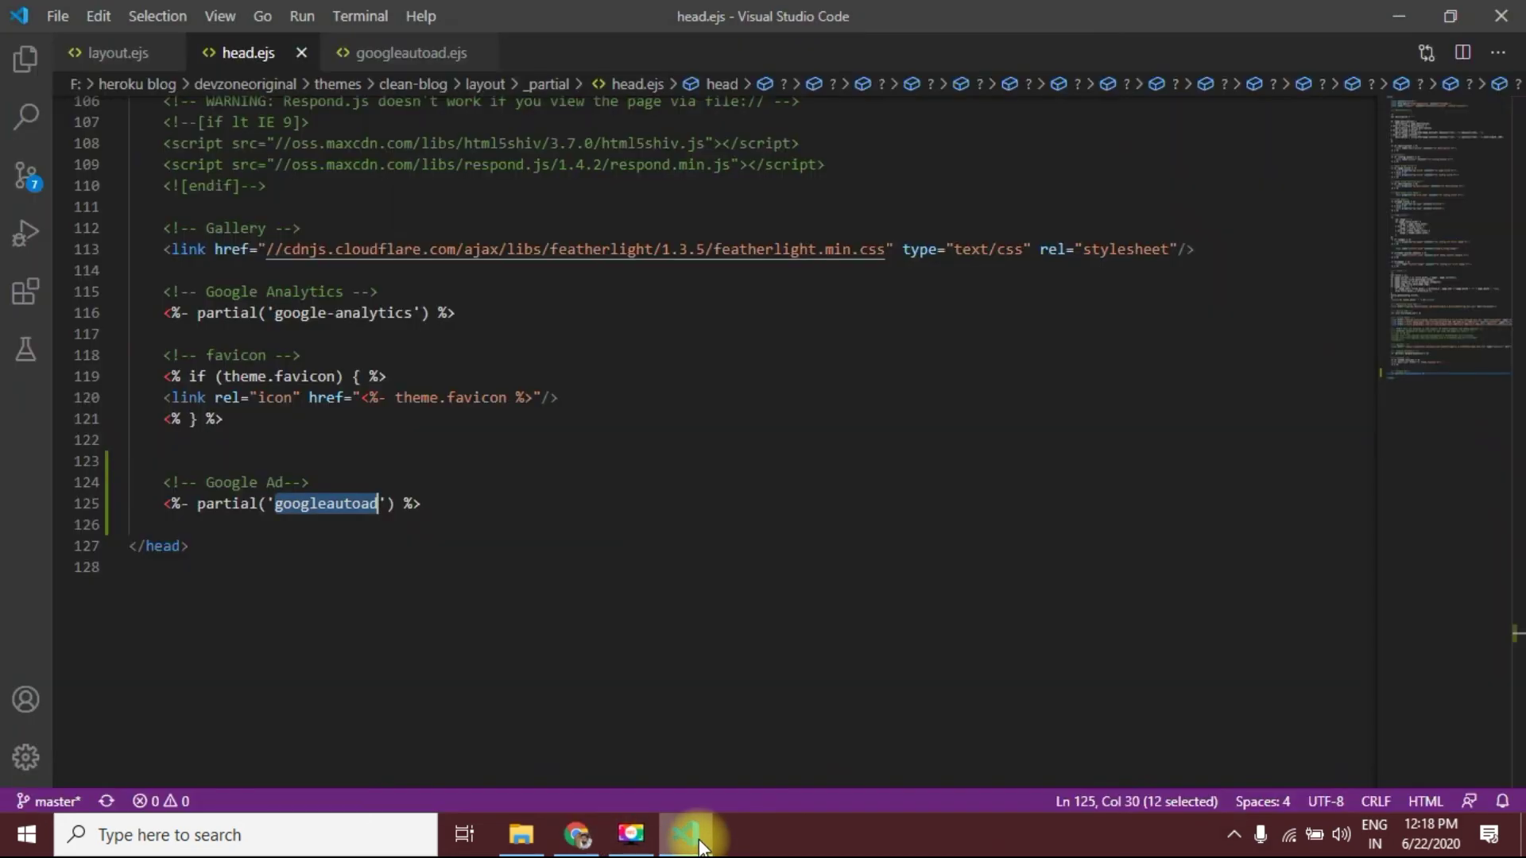
Step: Highlight the Google Ad comment and googleautoad partial at the end of head.ejs, then switch to layout.ejs
left_click(486, 525)
left_click_drag(453, 502, 163, 482)
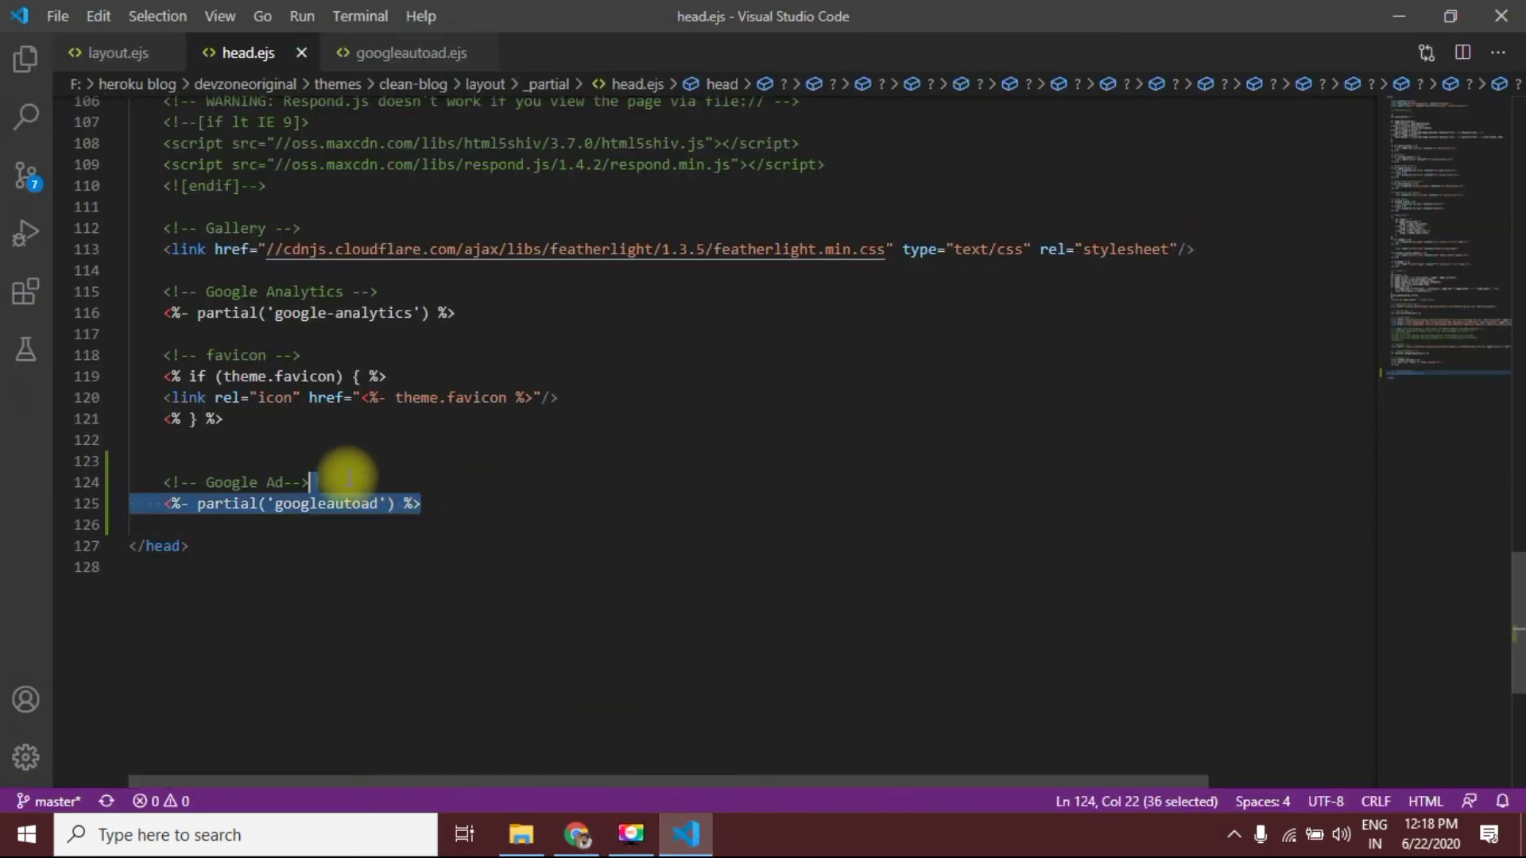
left_click(442, 508)
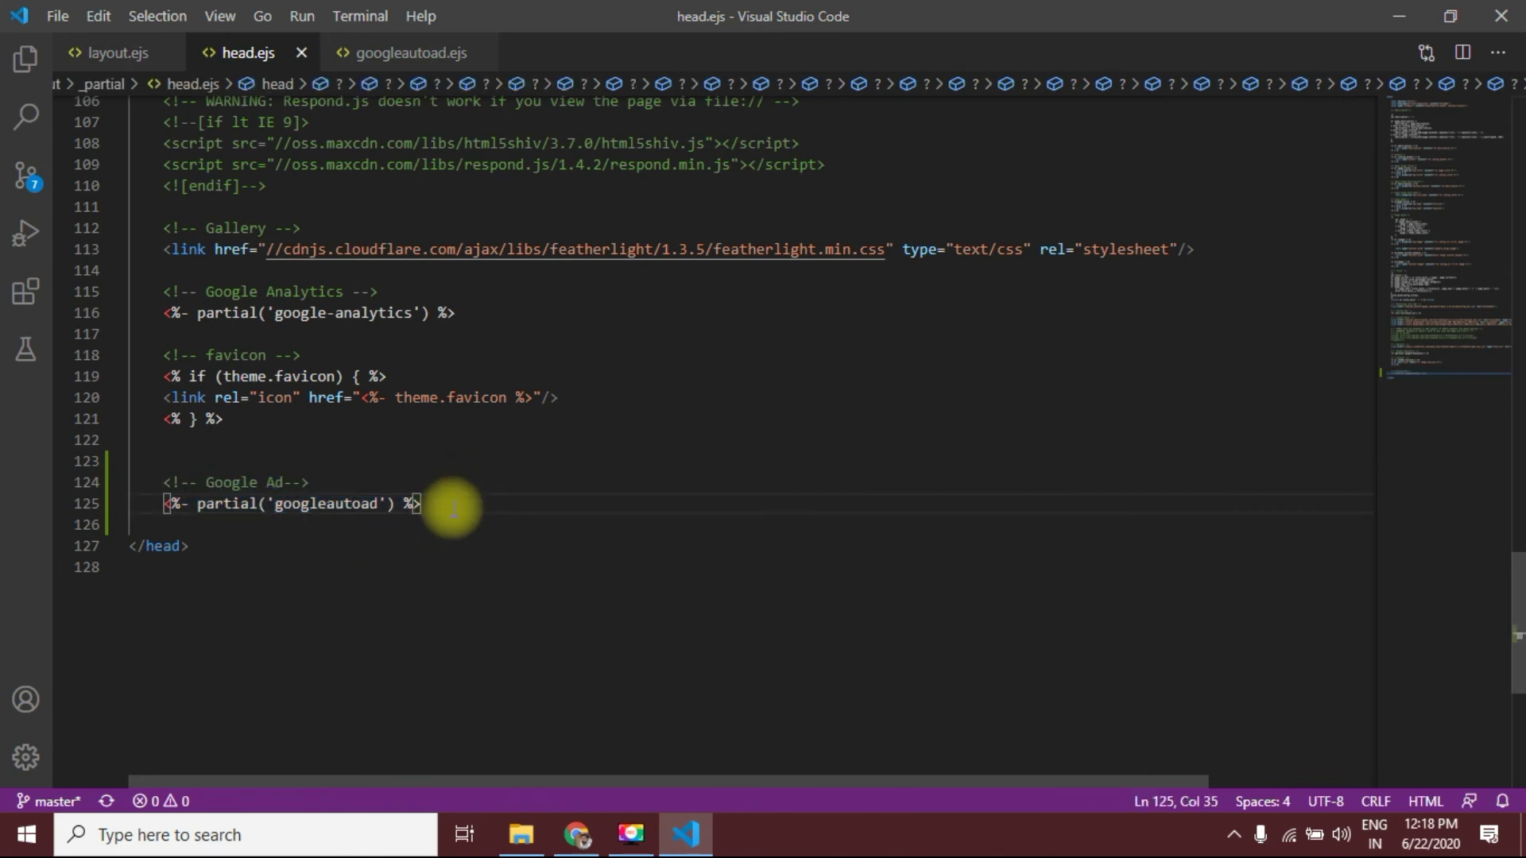
left_click_drag(453, 508, 163, 482)
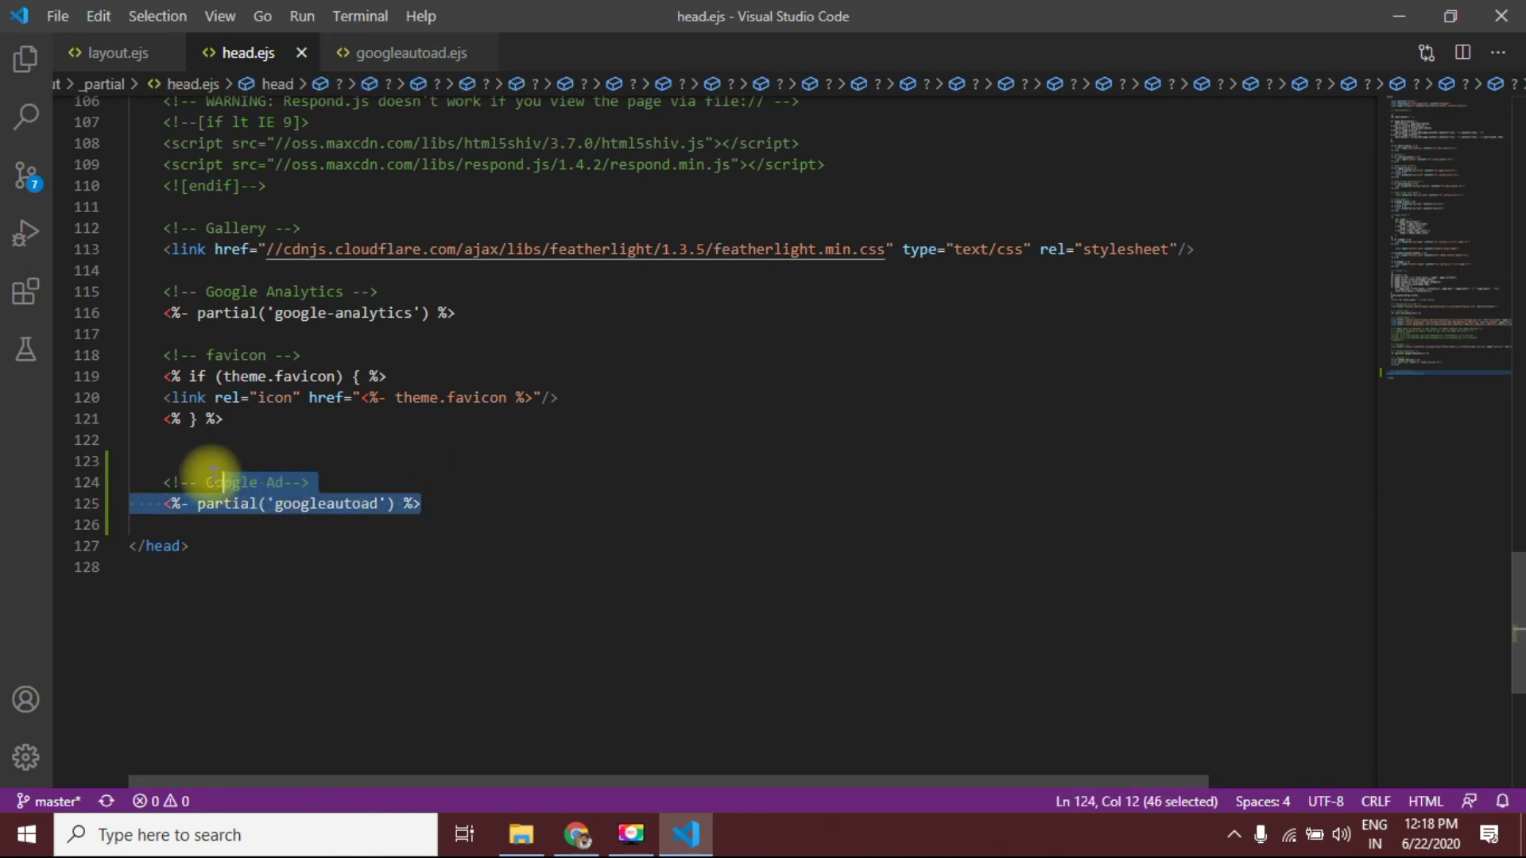
left_click(108, 54)
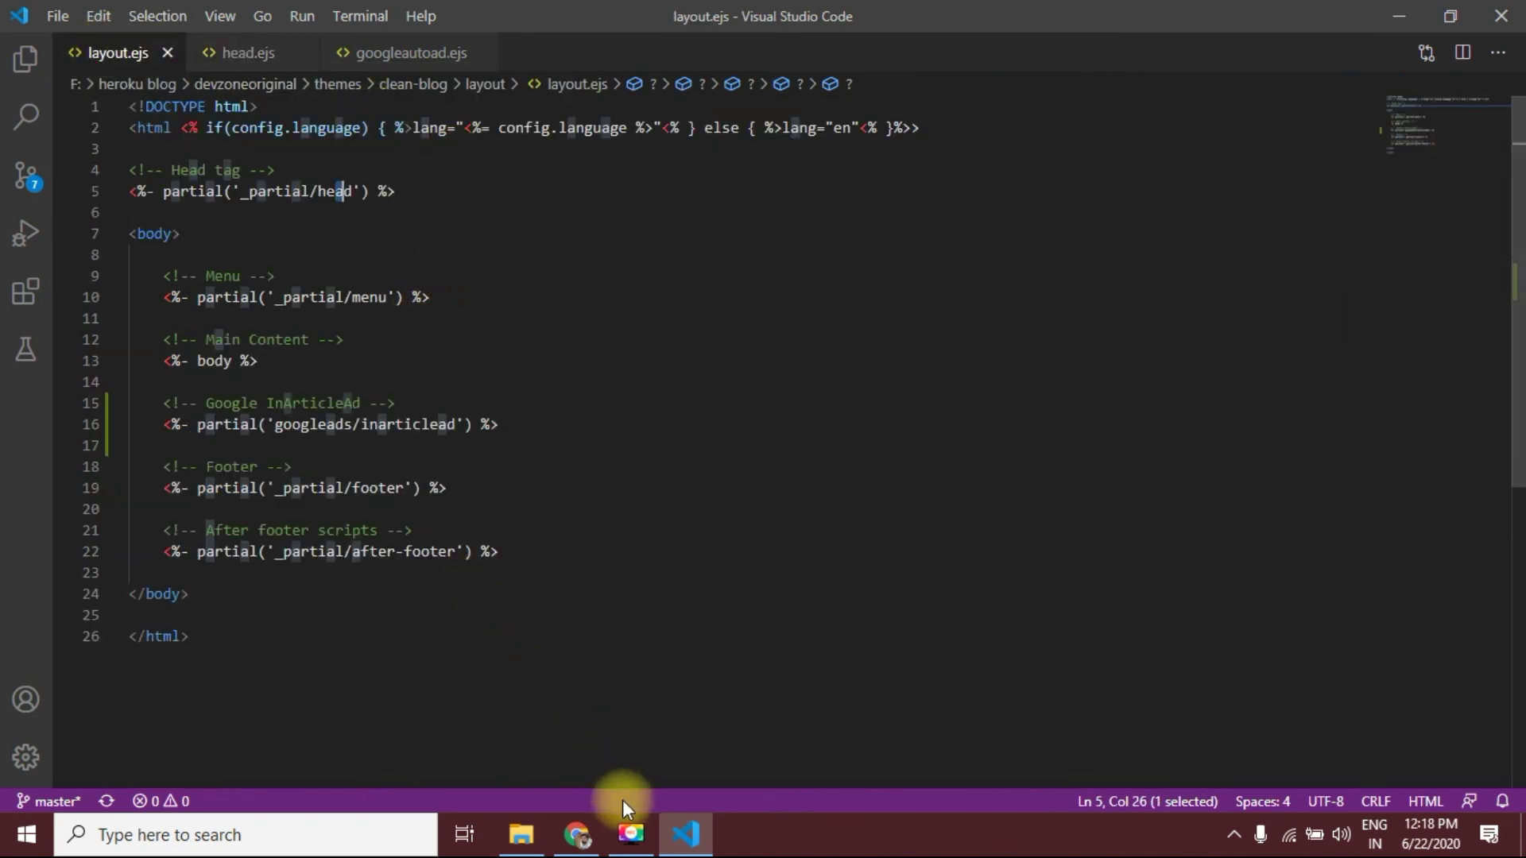
Step: Close the 'New In-article Ad' editor in AdSense, then bring File Explorer forward
left_click(577, 835)
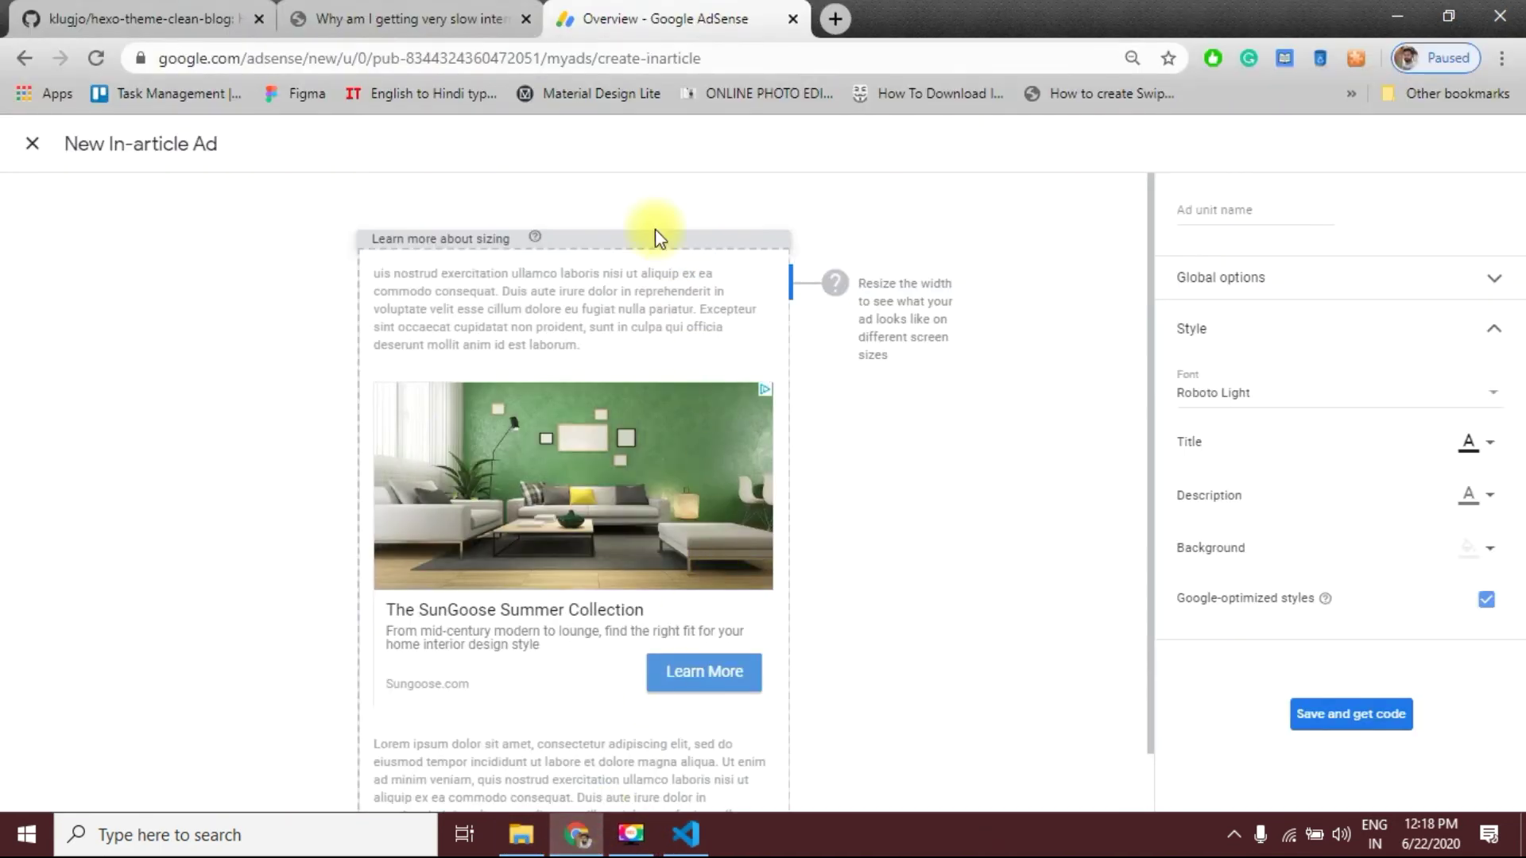
left_click(26, 139)
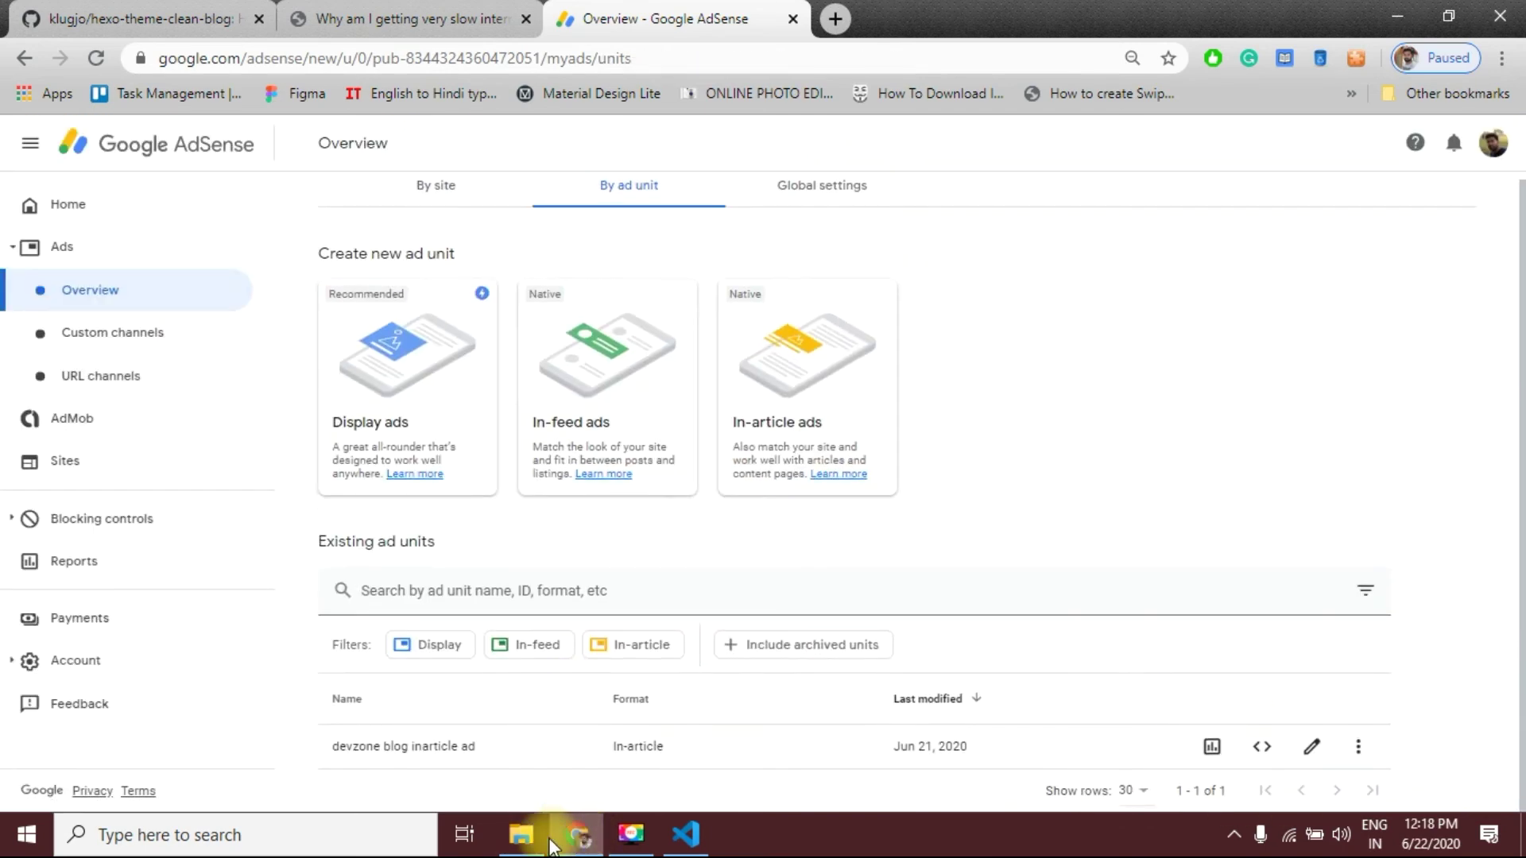
left_click(521, 835)
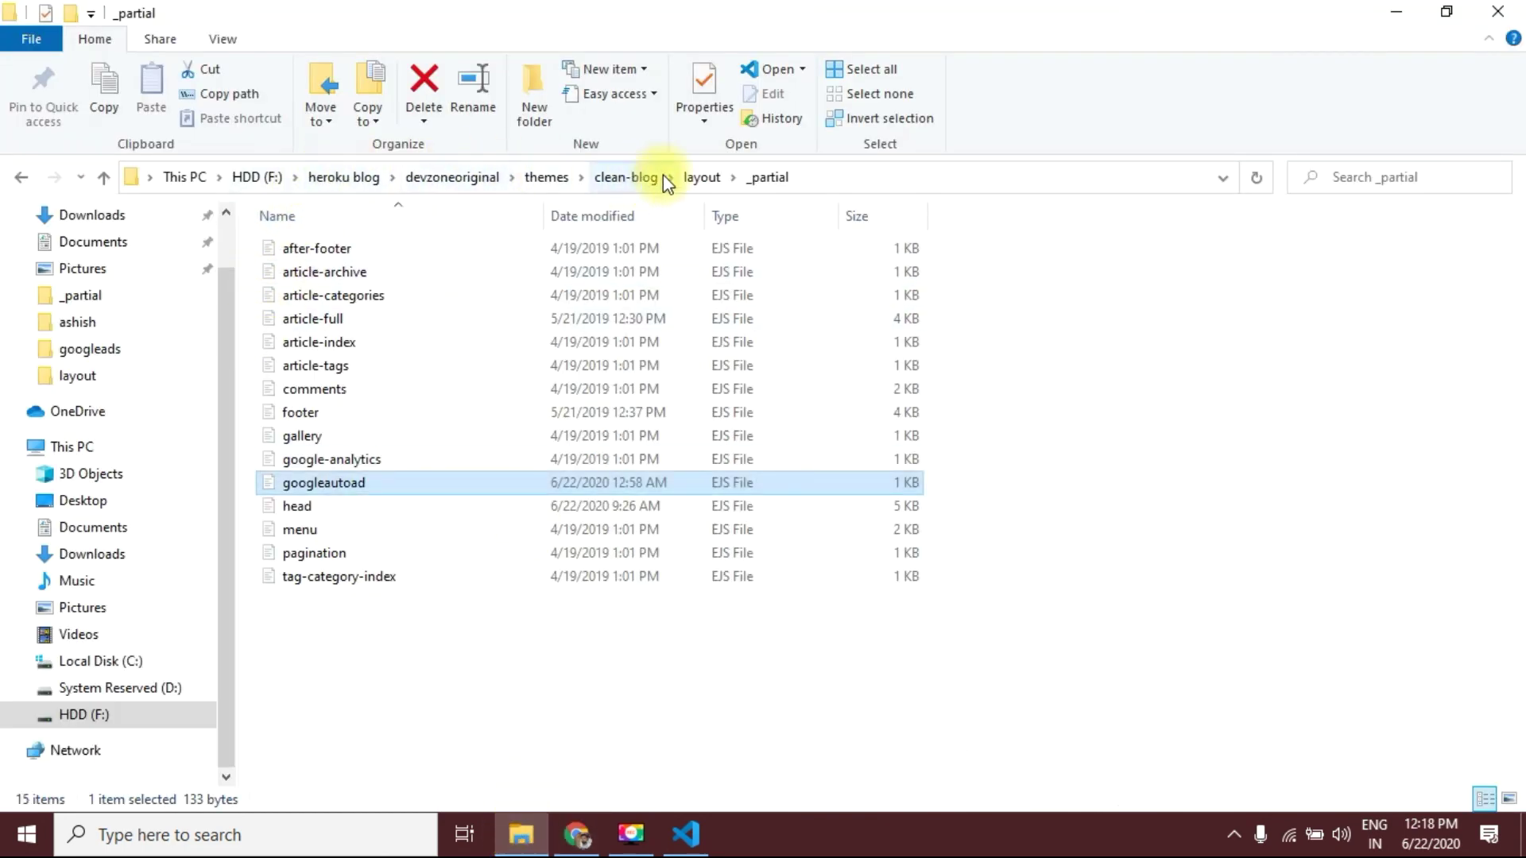
Step: Navigate from _partial up to clean-blog, into layout, and open layout.ejs in VS Code
left_click(628, 178)
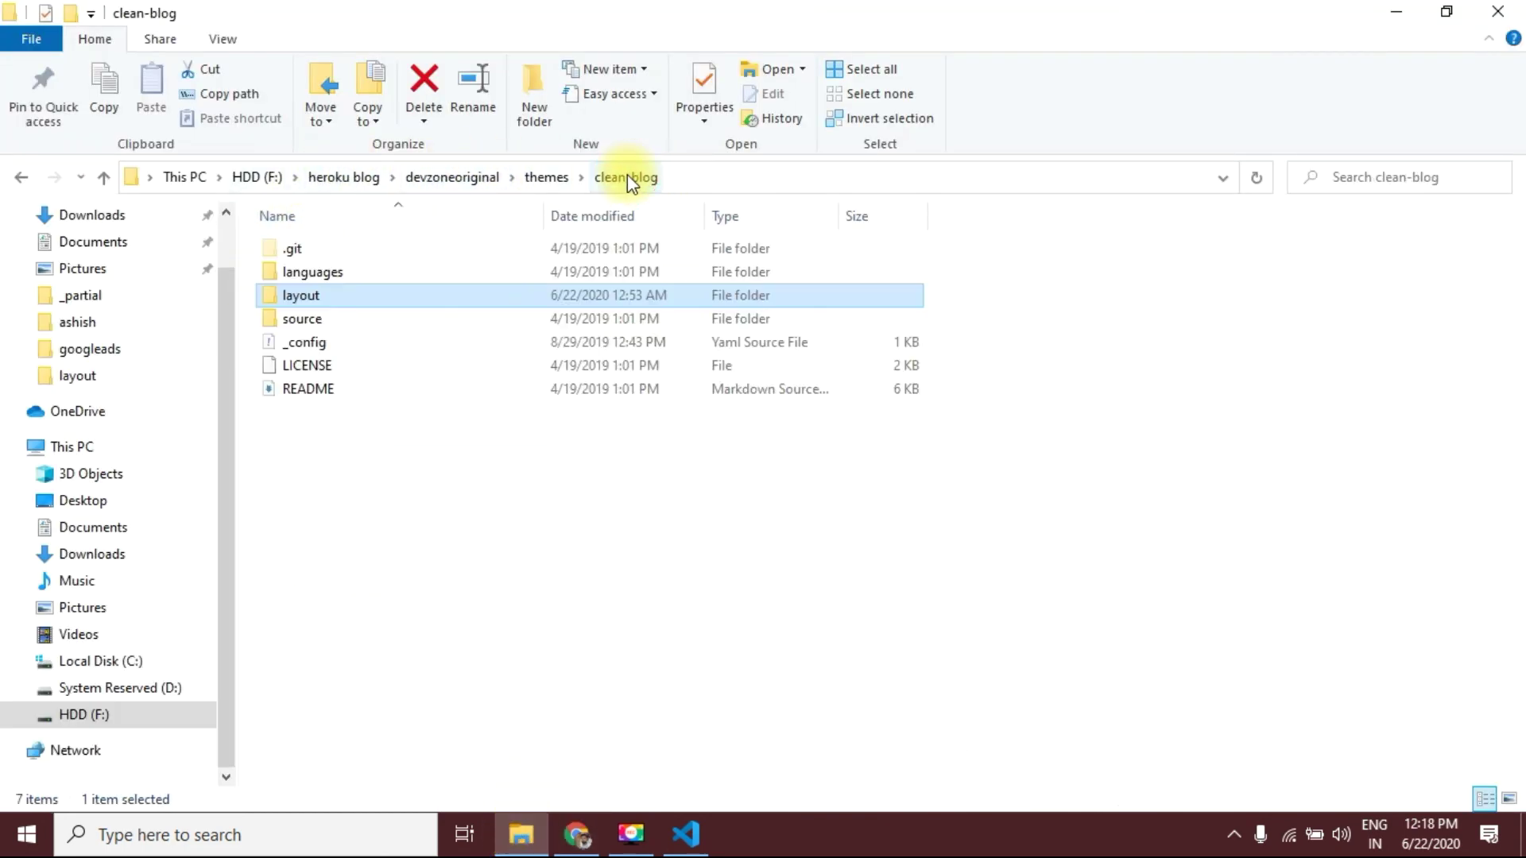
double_click(443, 297)
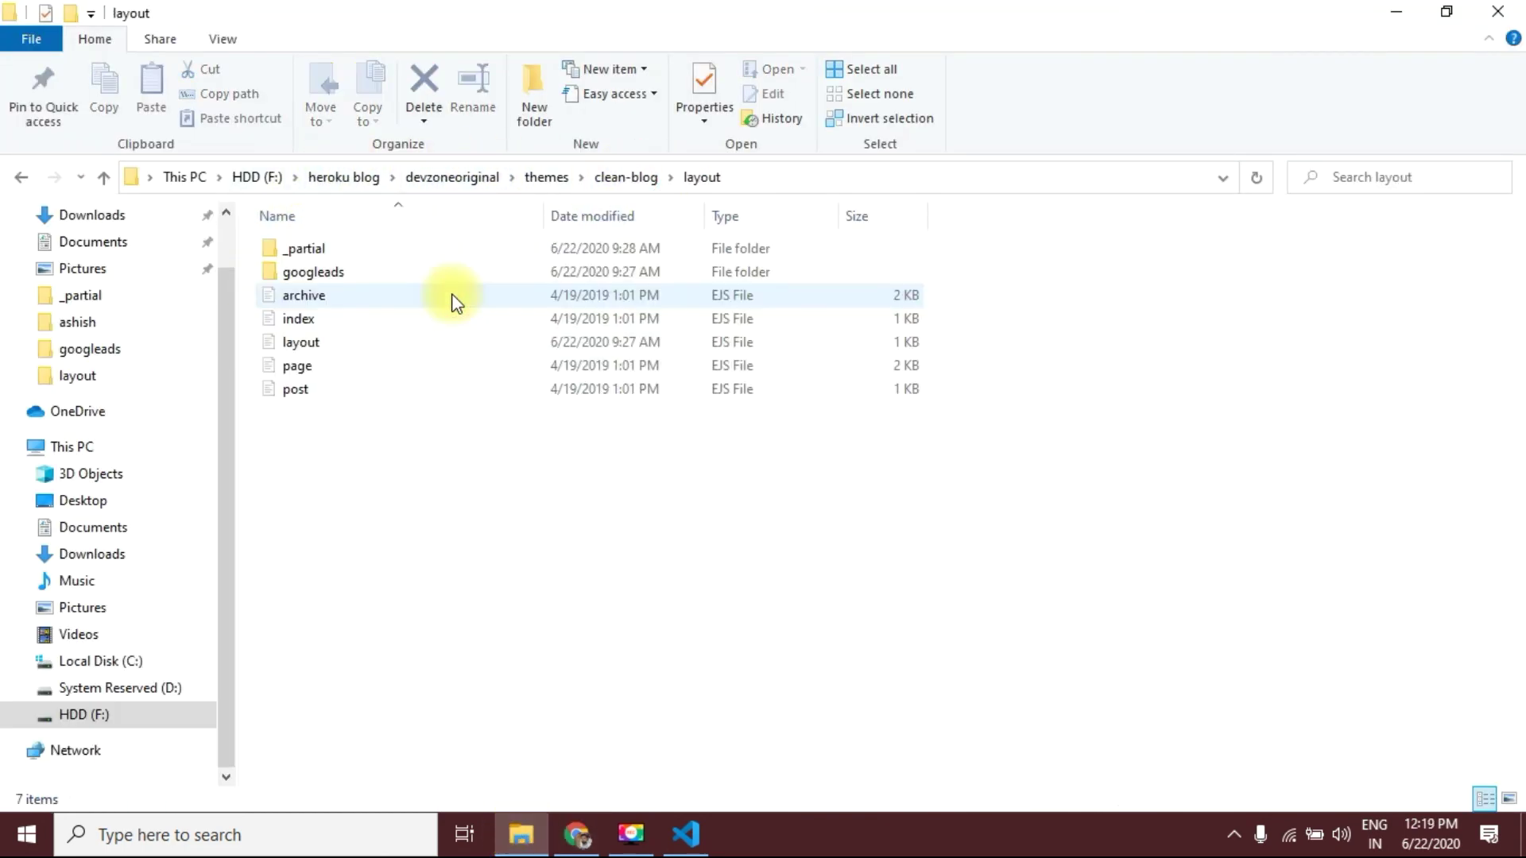
double_click(358, 346)
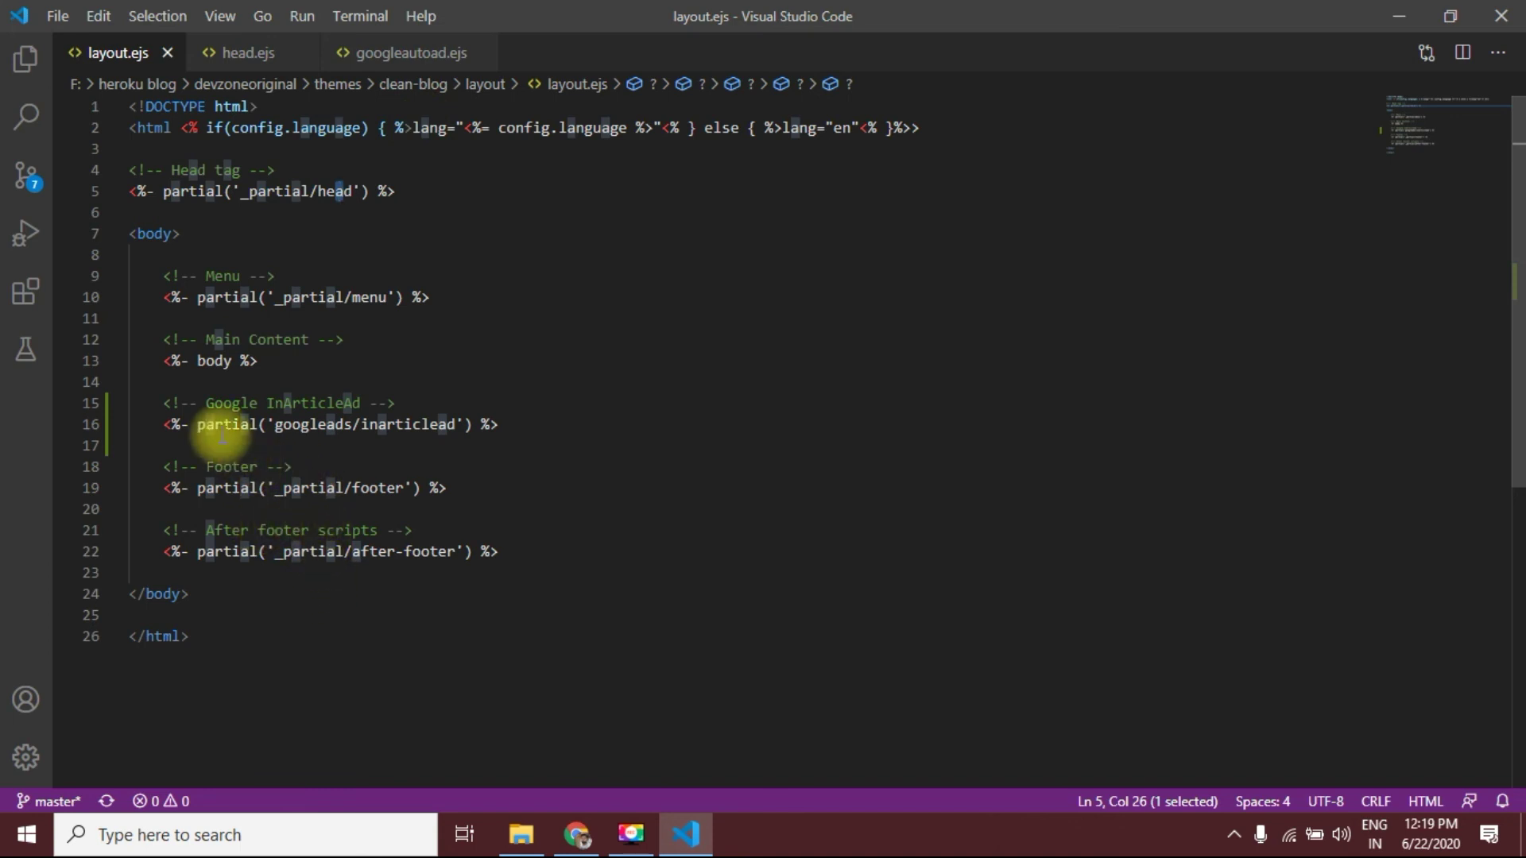
Step: Highlight the InArticleAd include on lines 15–16 and 'inarticlead', then open the googleads folder
left_click(215, 404)
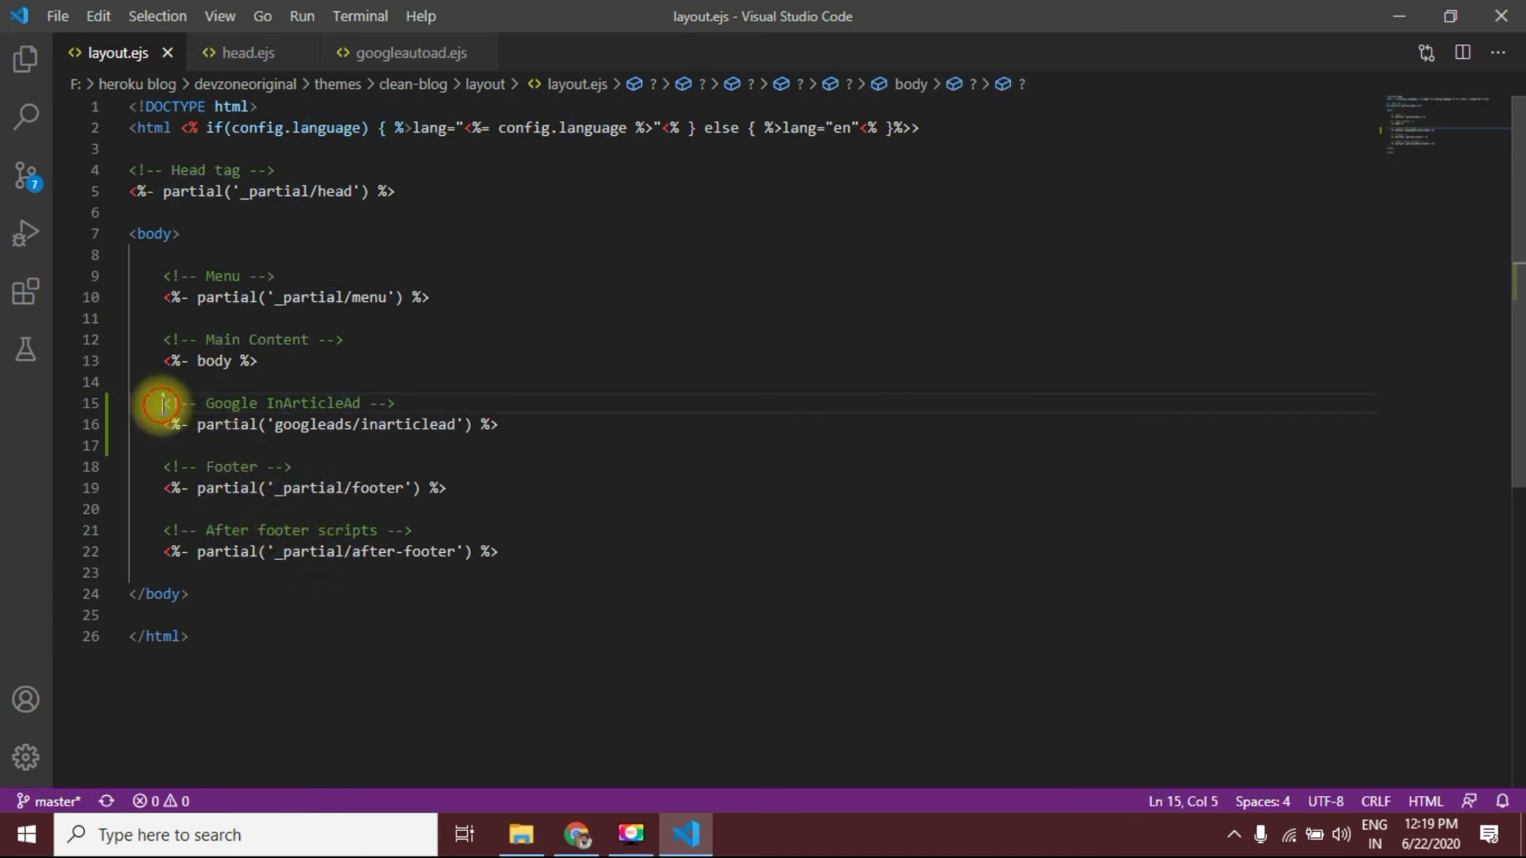
left_click_drag(162, 406, 501, 425)
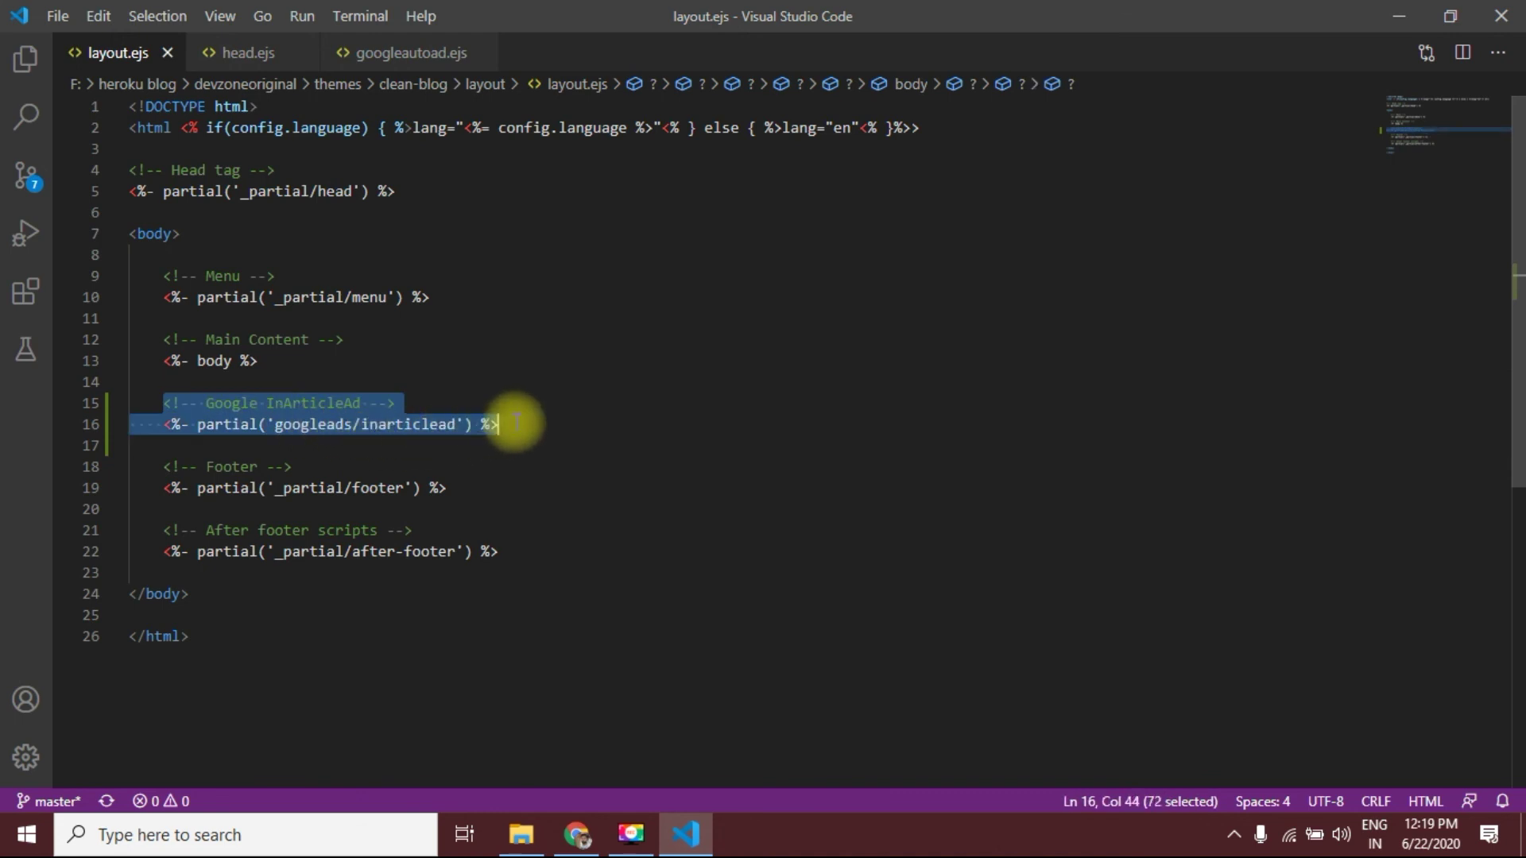
left_click(223, 425)
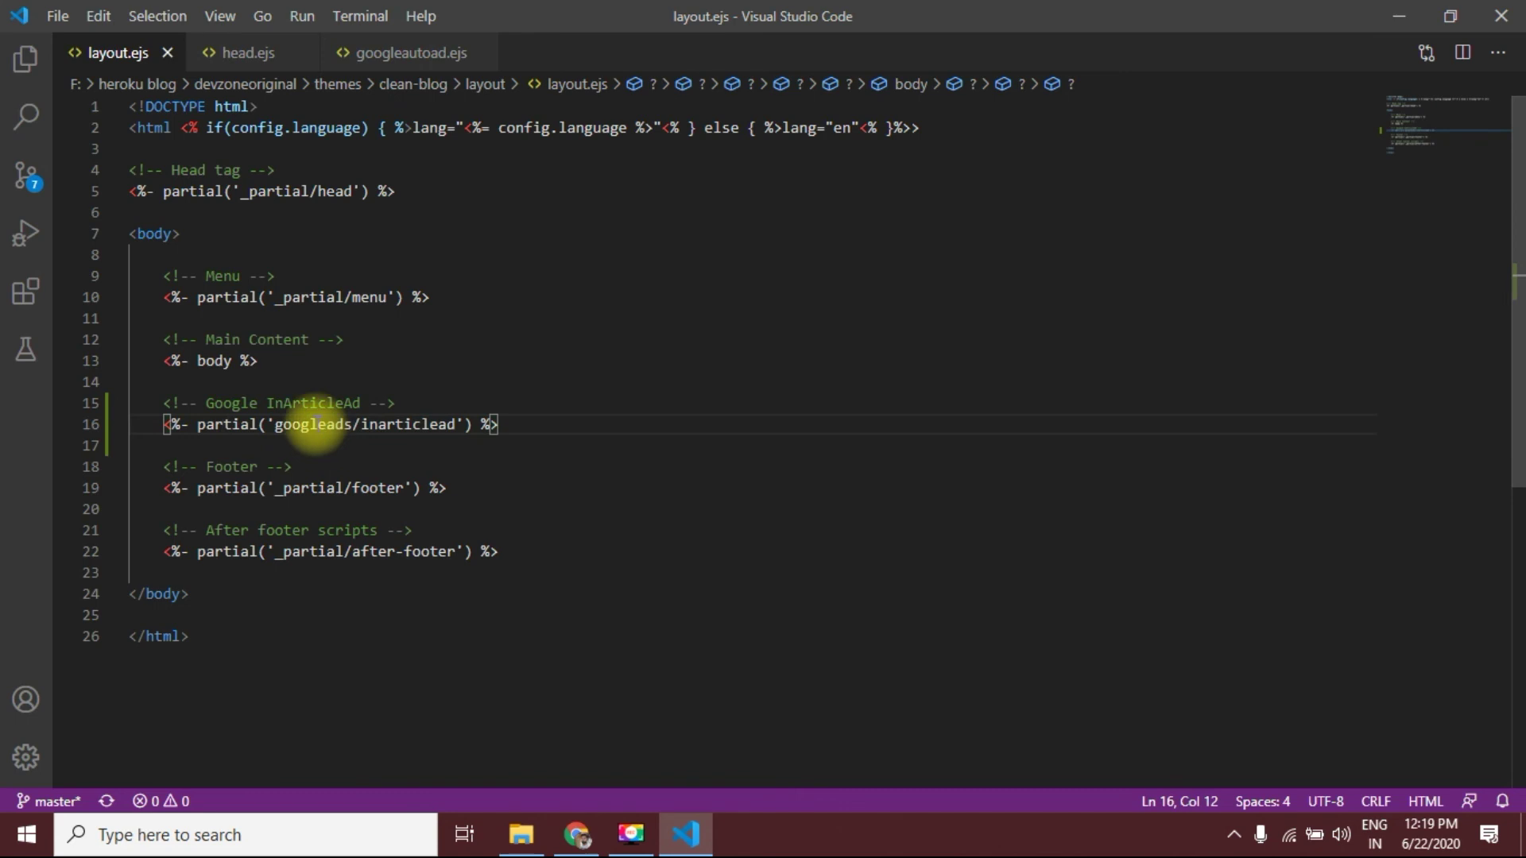
double_click(380, 426)
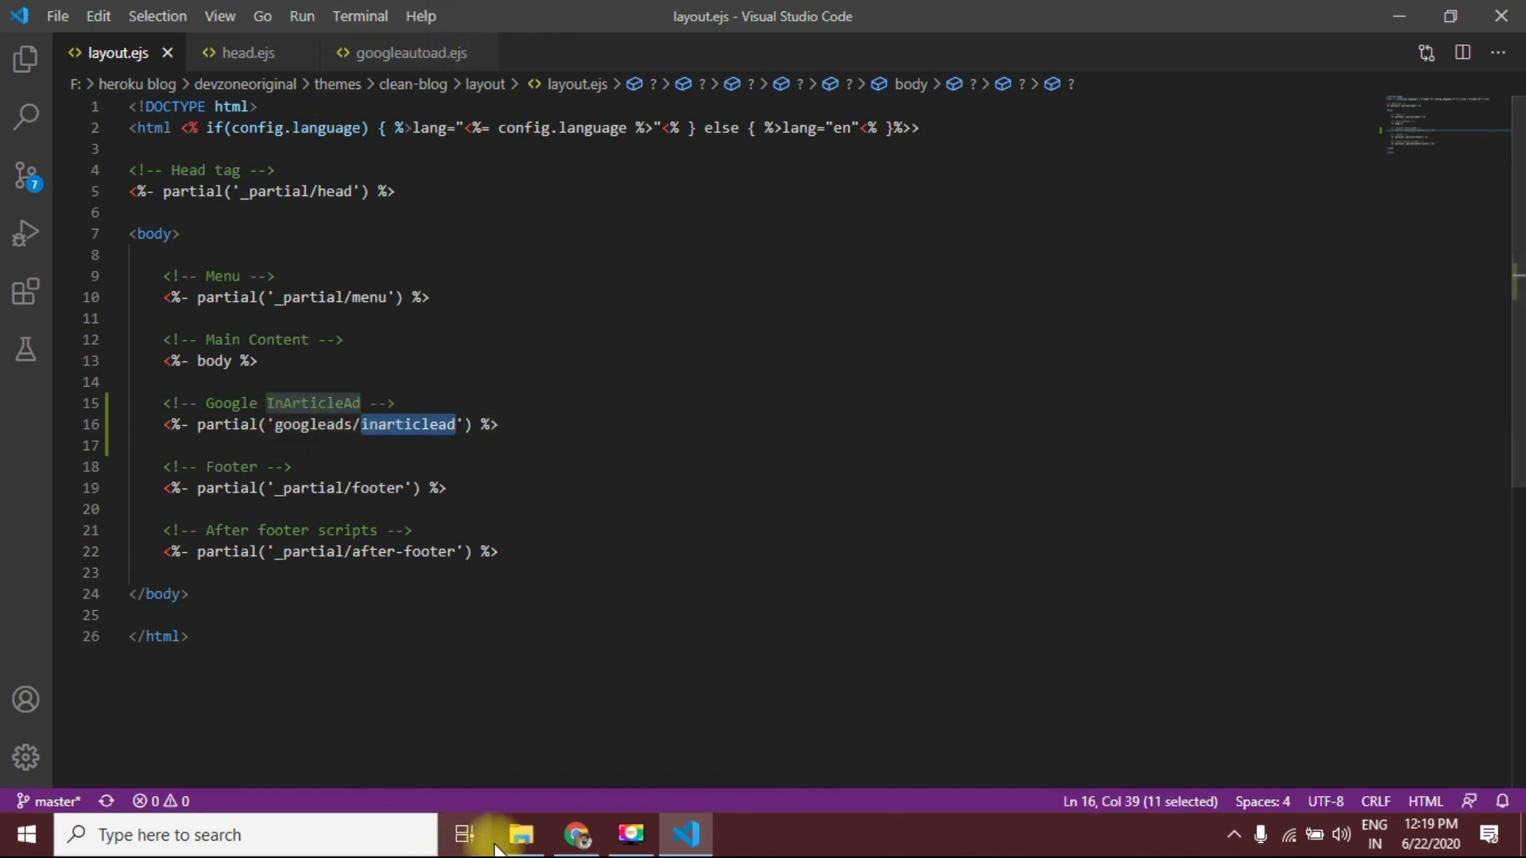
left_click(518, 832)
double_click(395, 273)
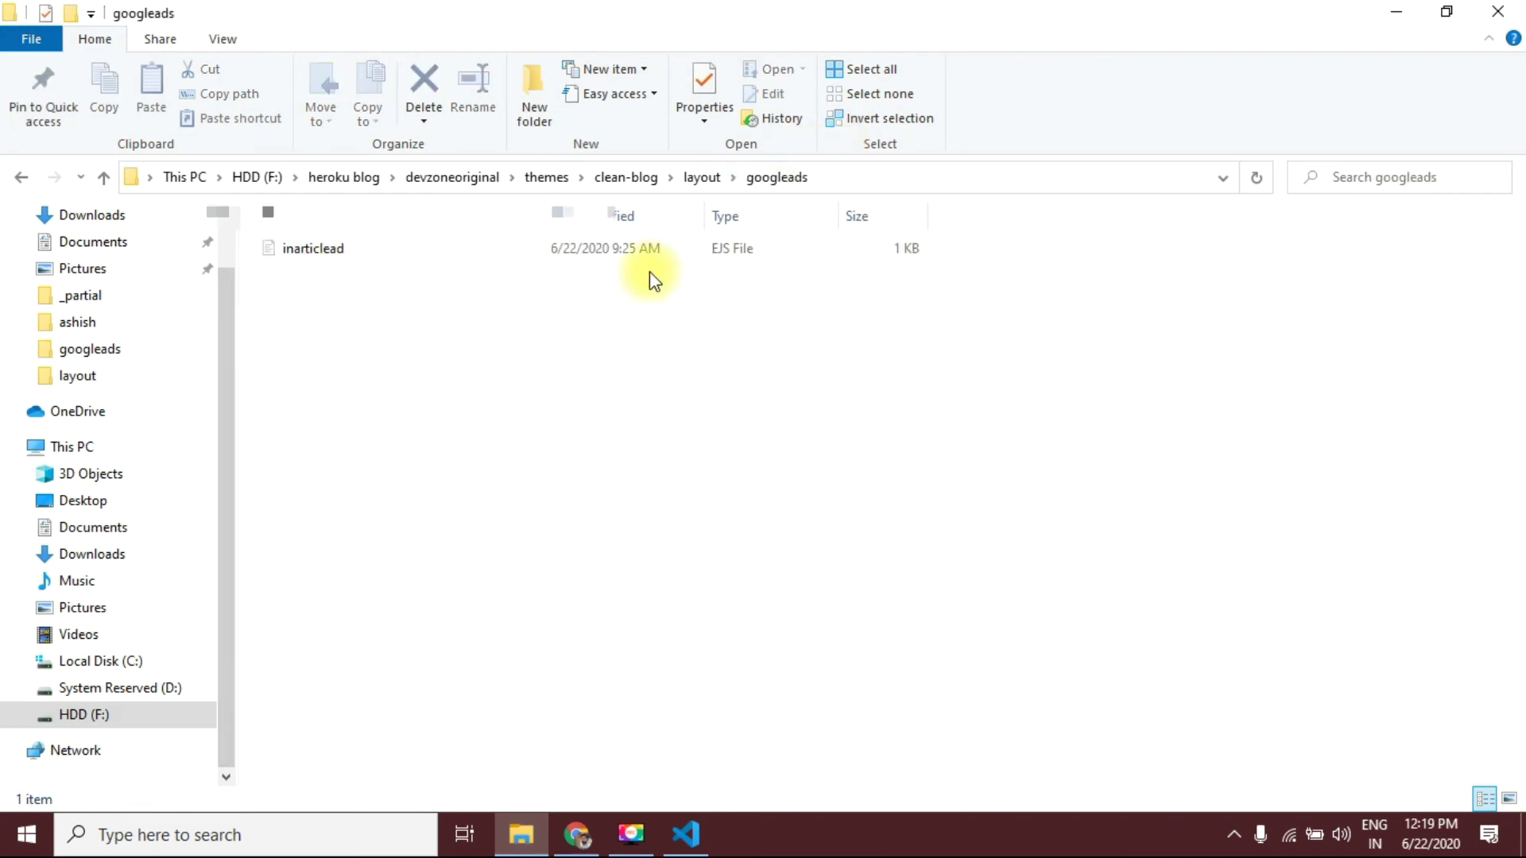
Step: Open inarticlead.ejs from googleads to show its AdSense script, then return to layout.ejs
double_click(454, 261)
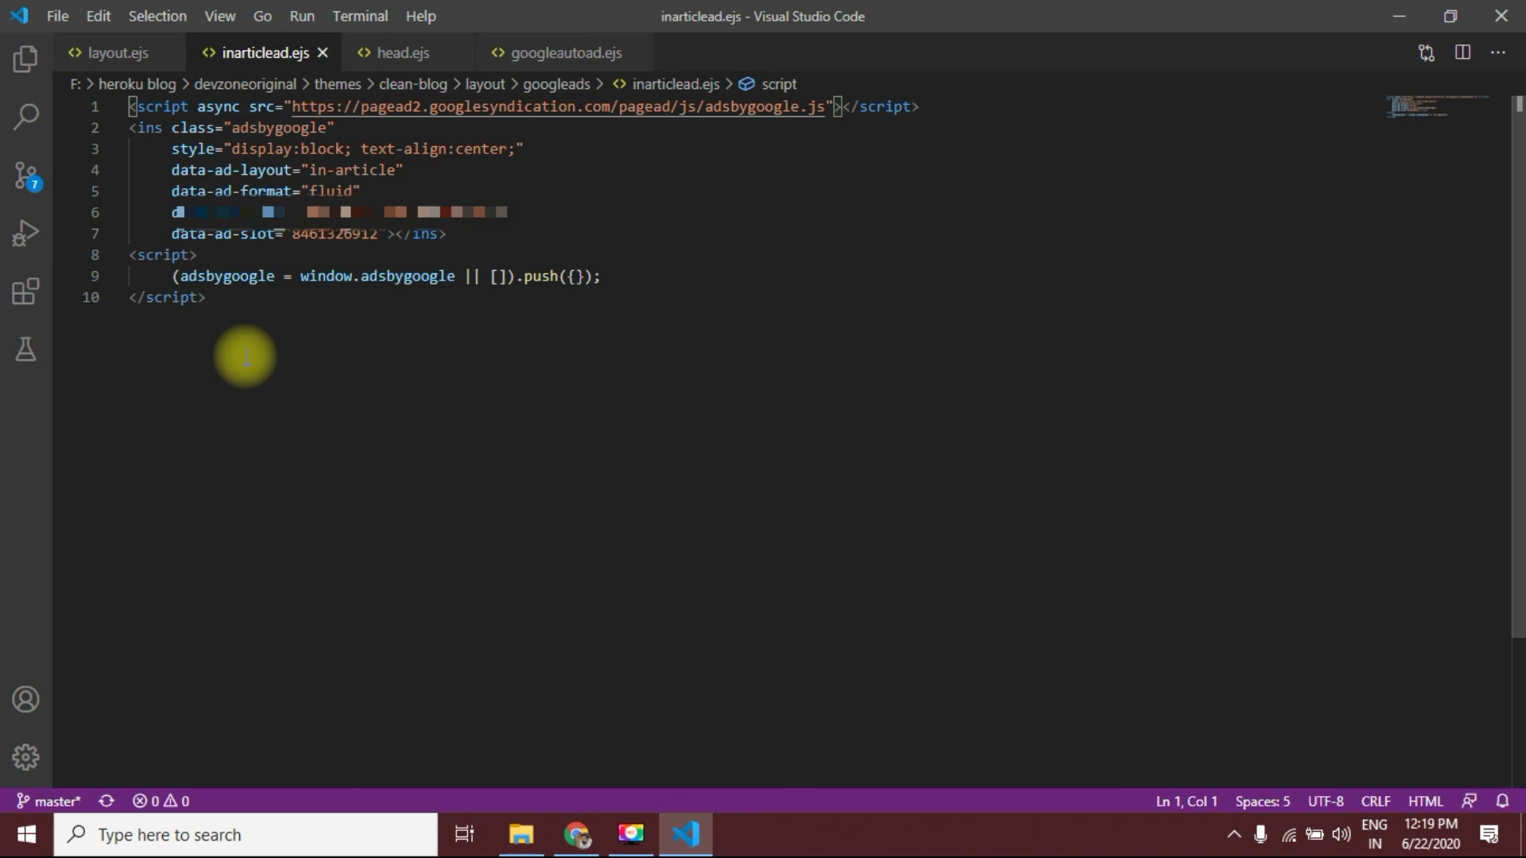
left_click(113, 54)
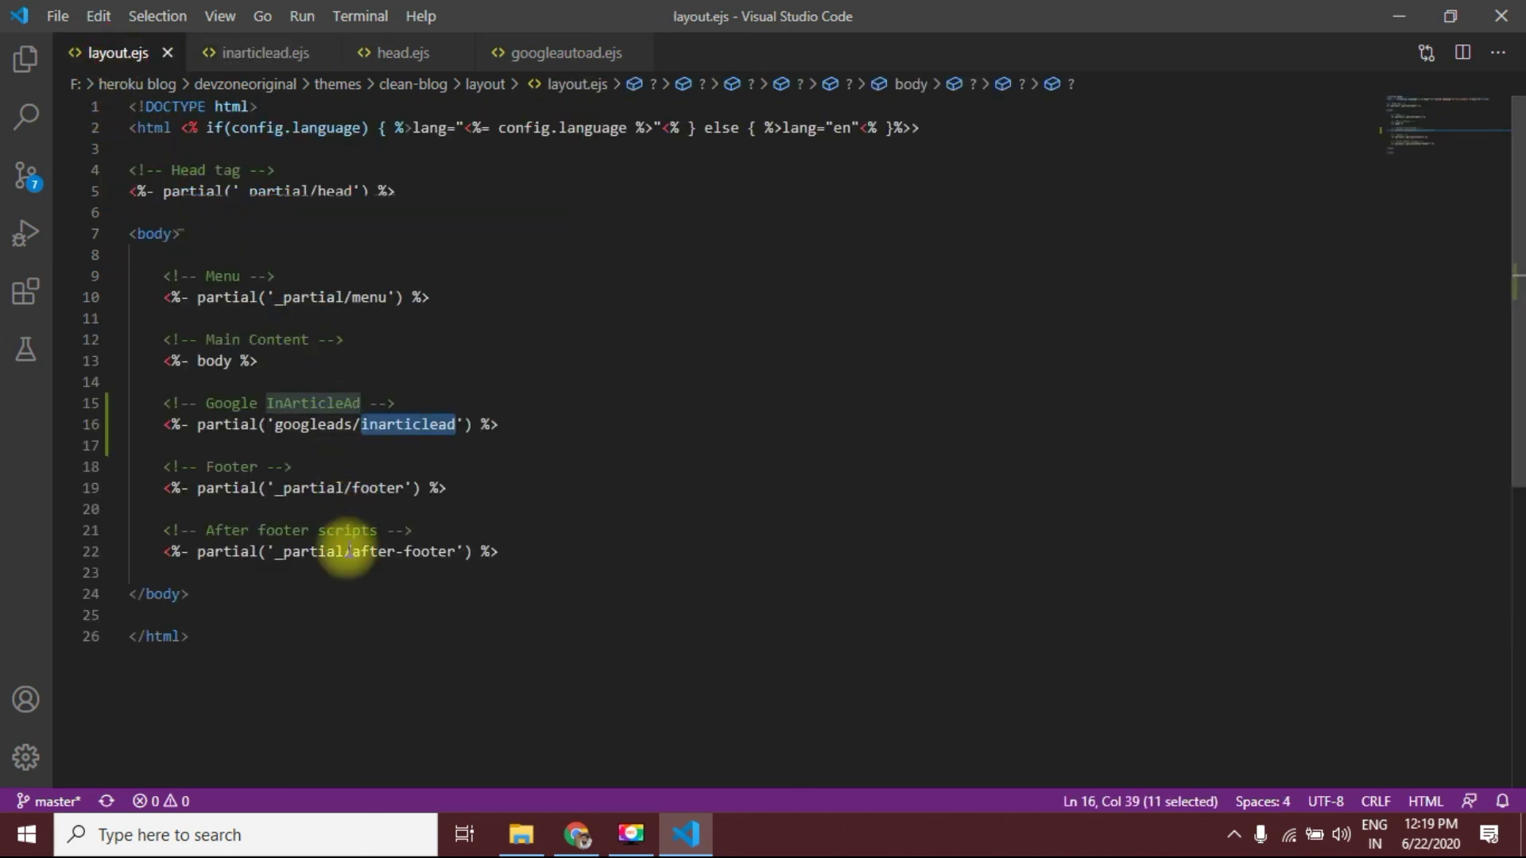
Step: Highlight the in-article include on lines 15–16 and the body include on line 13
left_click_drag(500, 424, 168, 381)
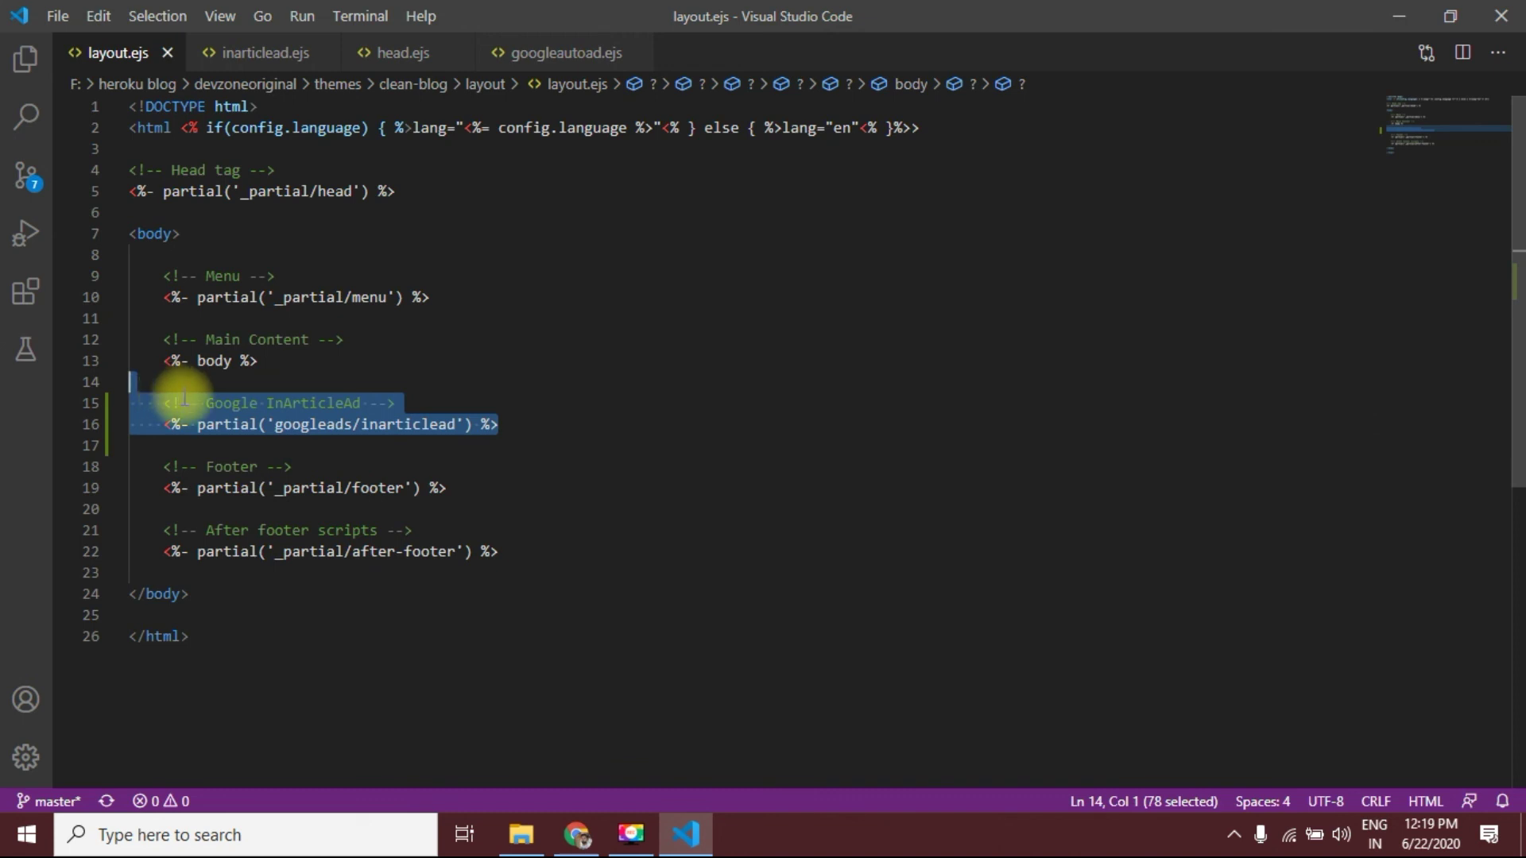
double_click(214, 360)
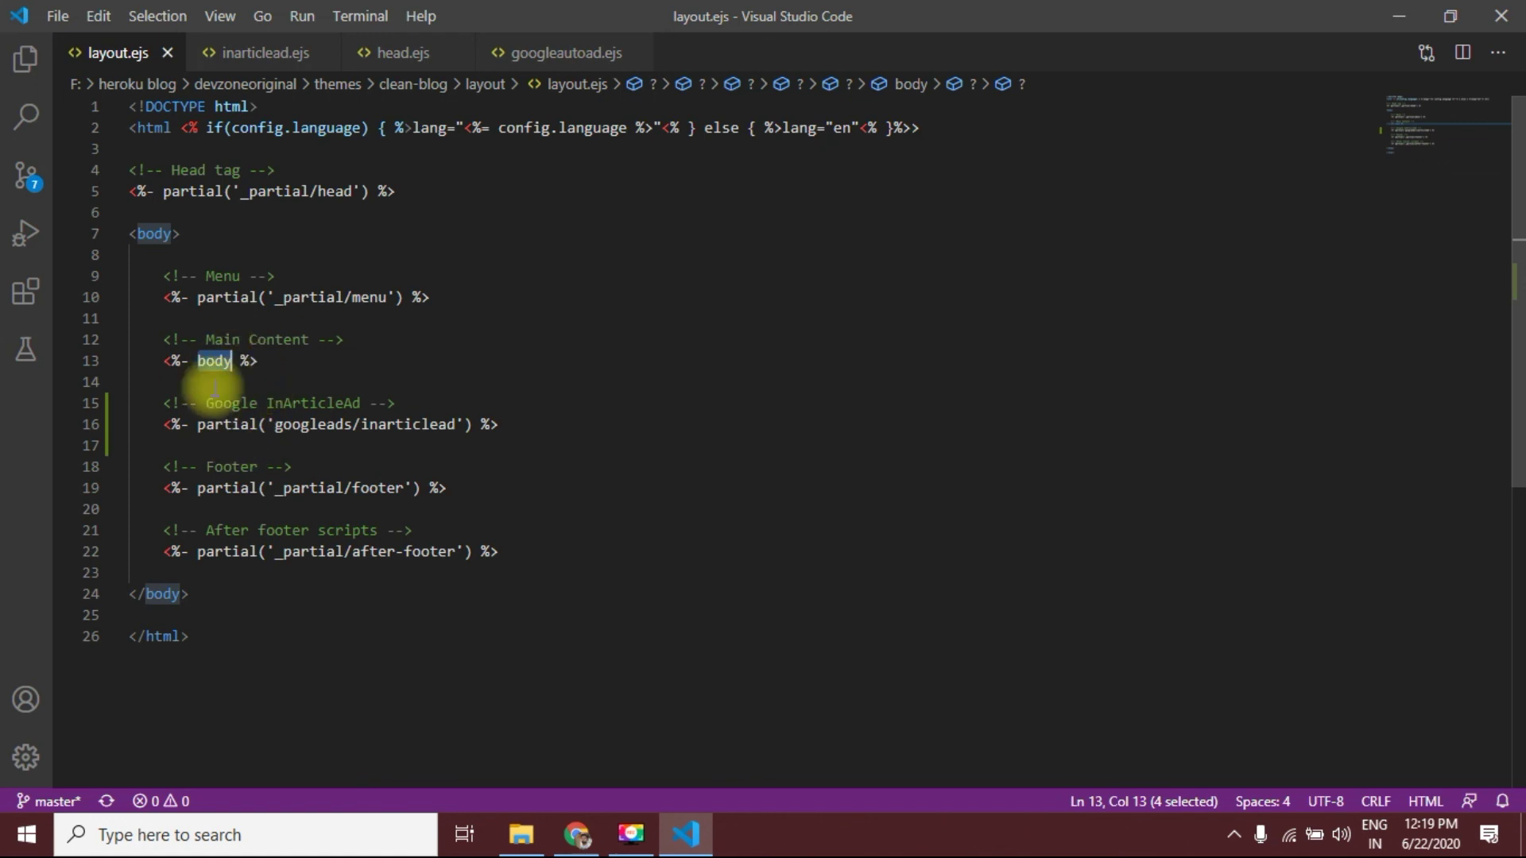
left_click(524, 426)
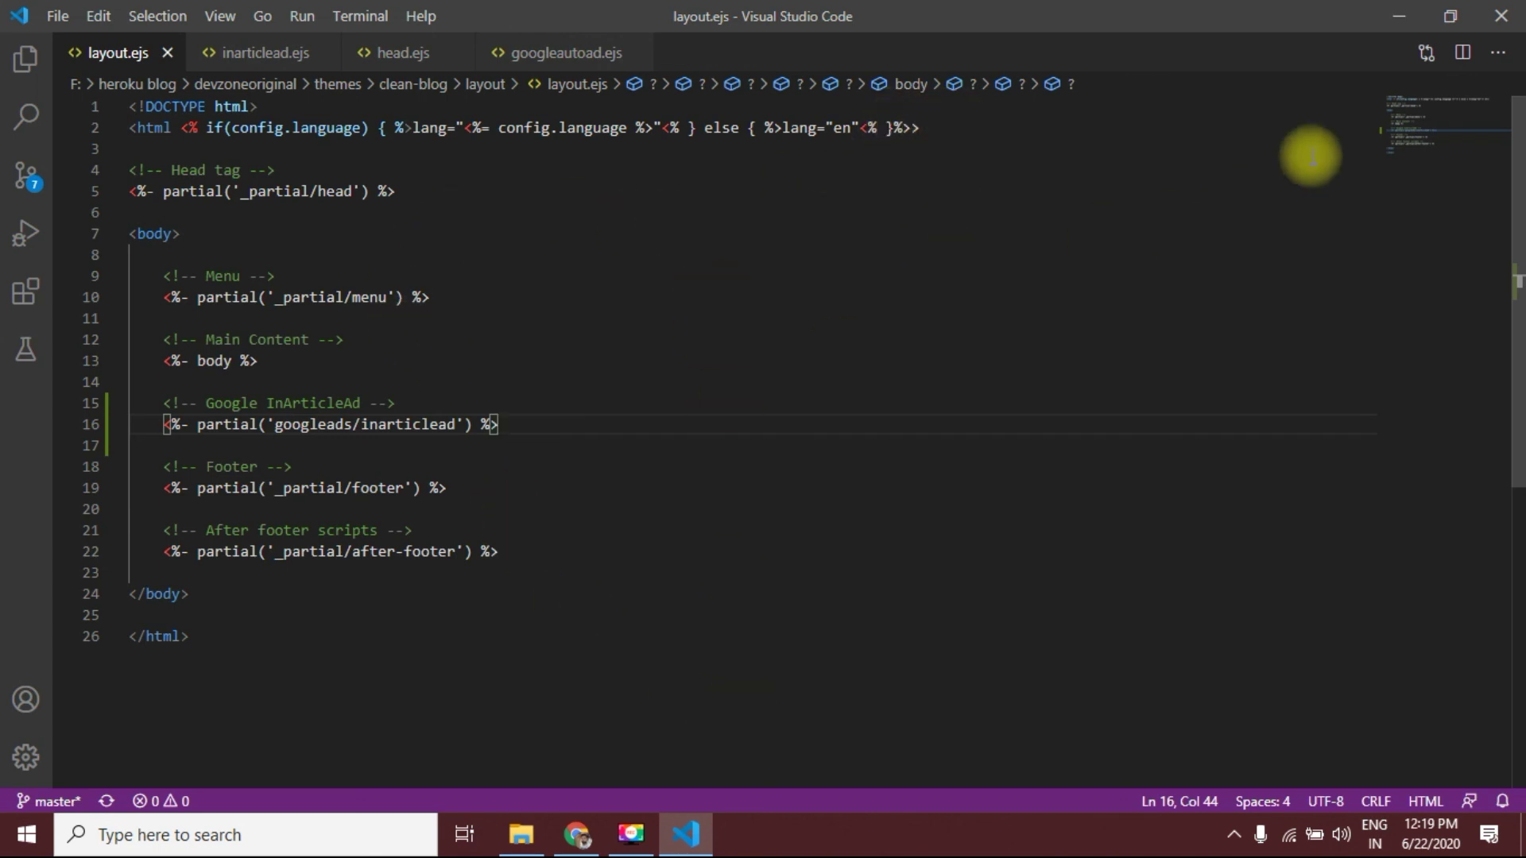
Step: Close VS Code and bring the AdSense ad units page forward in Chrome
left_click(1498, 17)
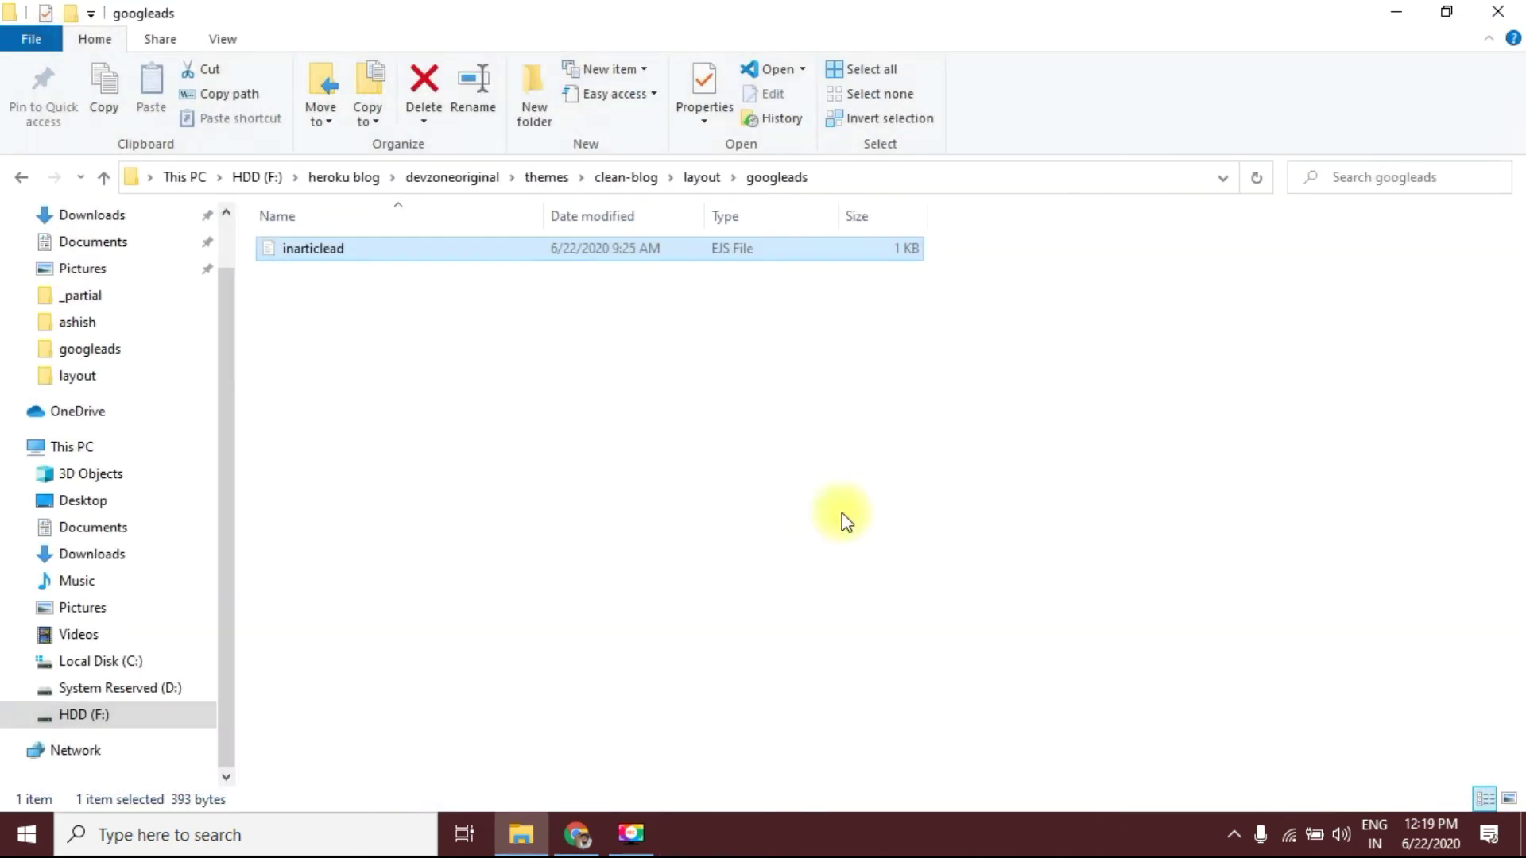
left_click(577, 834)
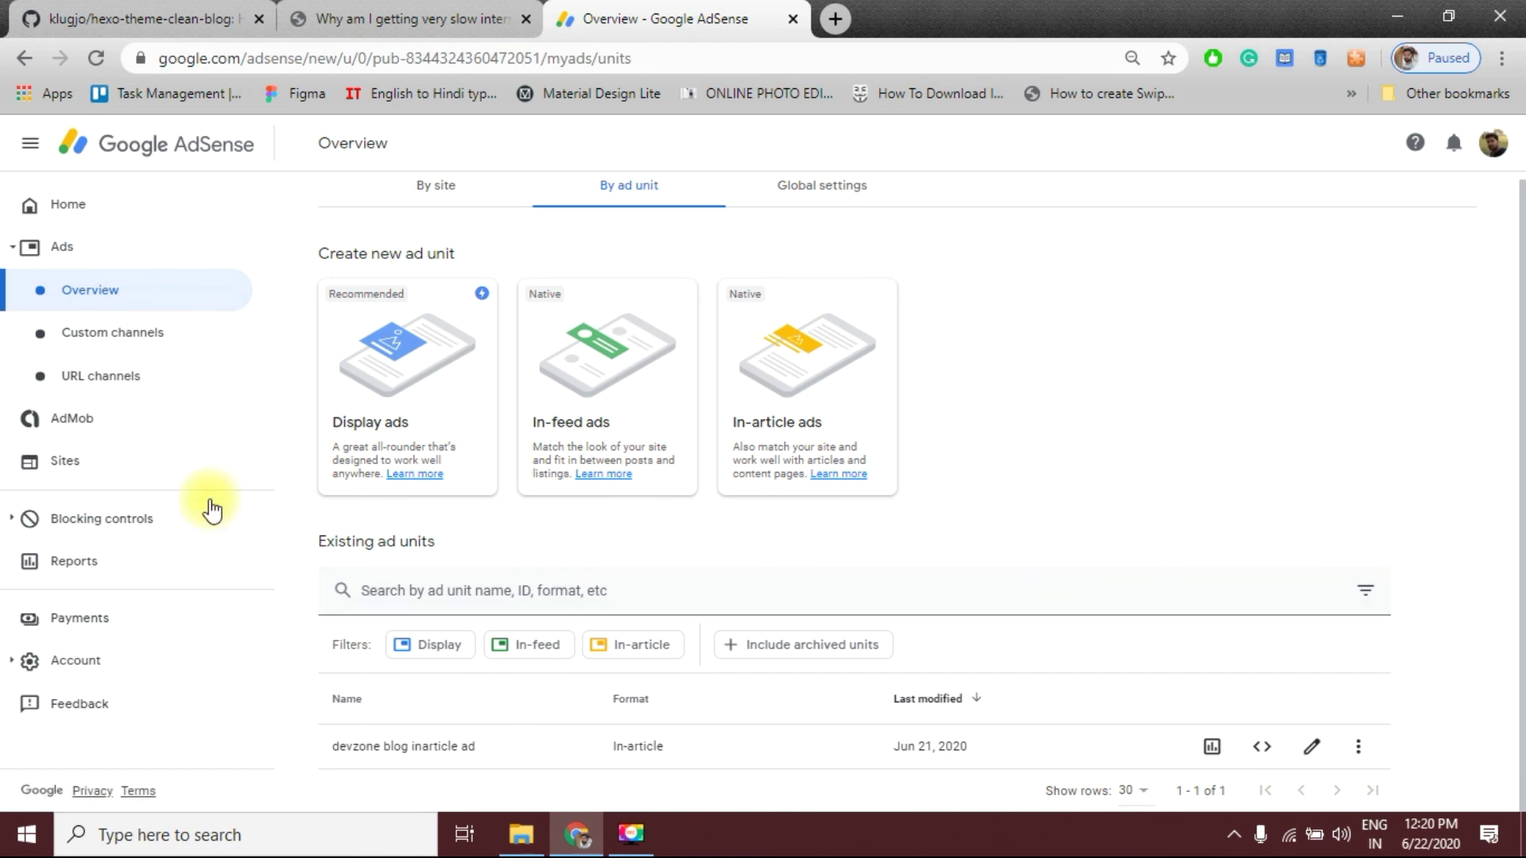
Step: Open the AdSense Sites page showing devzoneoriginal.com as 'Getting ready'
left_click(54, 462)
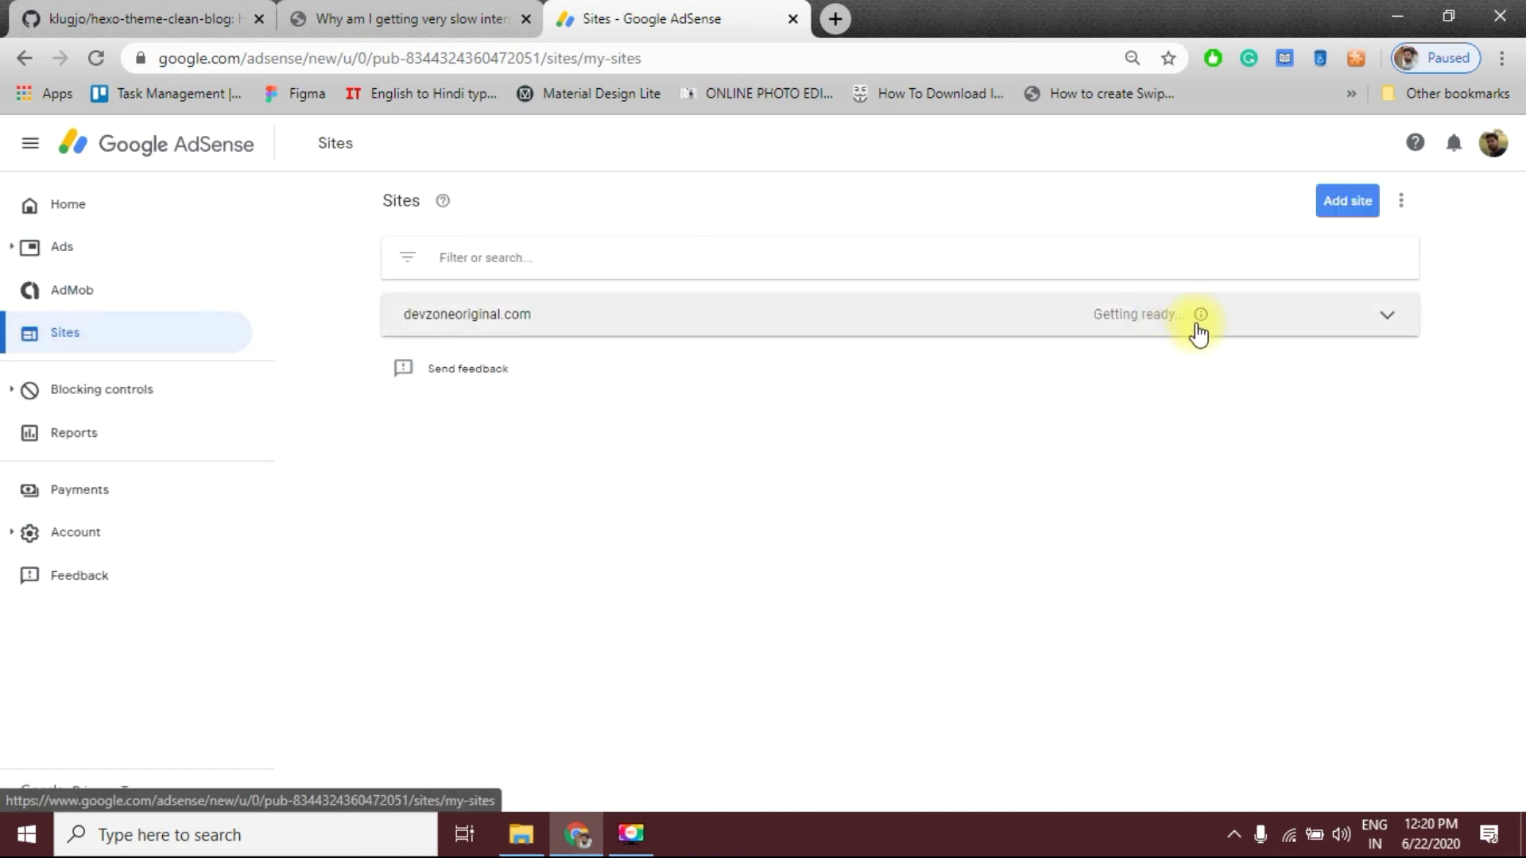